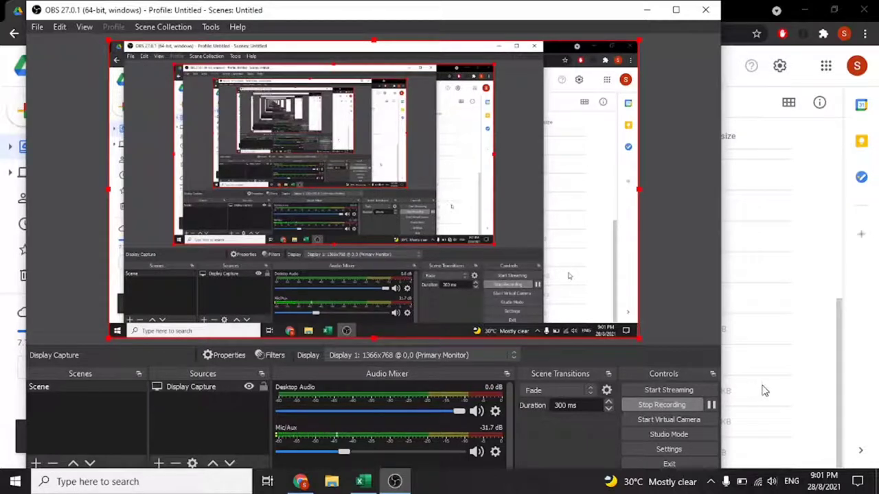
- From Google Drive's New menu, create a Google Forms blank form
click(862, 354)
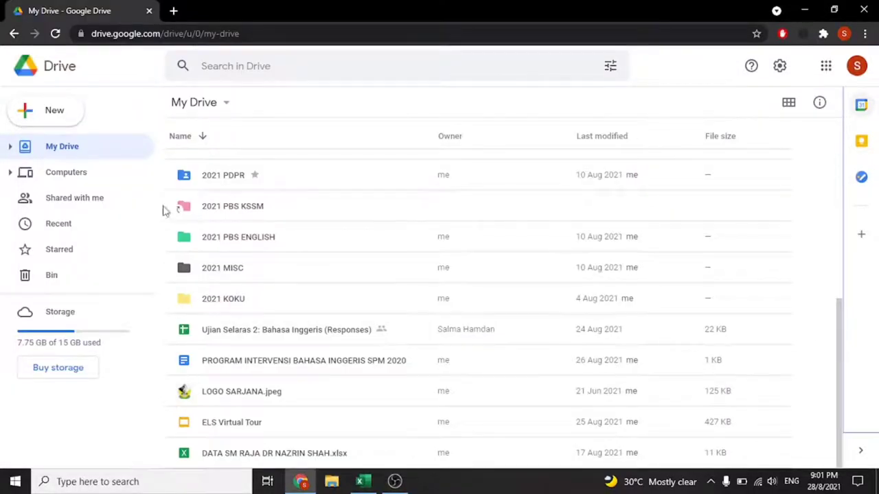
click(50, 120)
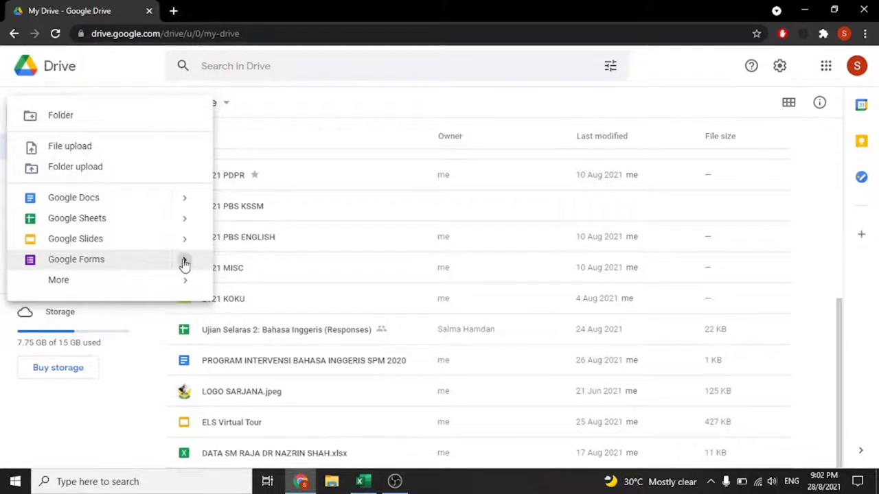
mouse_move(103, 260)
click(243, 273)
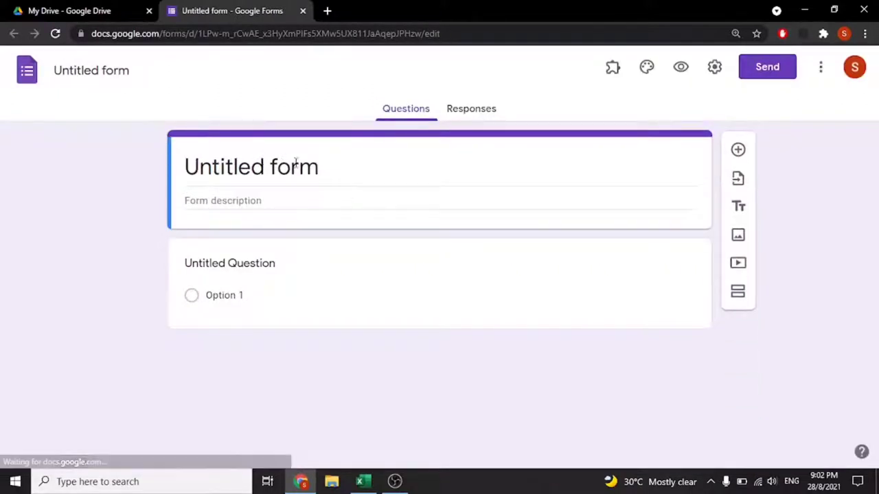
- Replace the 'Untitled form' title with 'eKEHADIRAN BENGKEL MATEMATIK' so the file name updates
drag(326, 165, 186, 165)
text(e)
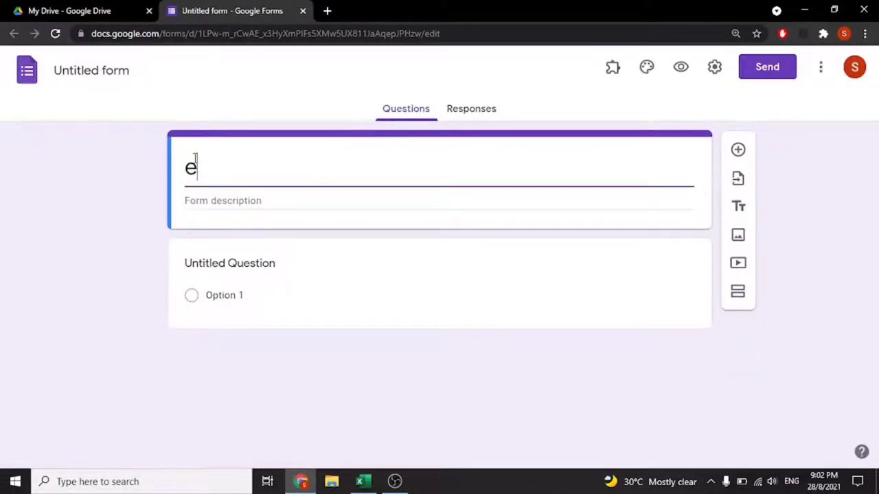
text(KEHADA)
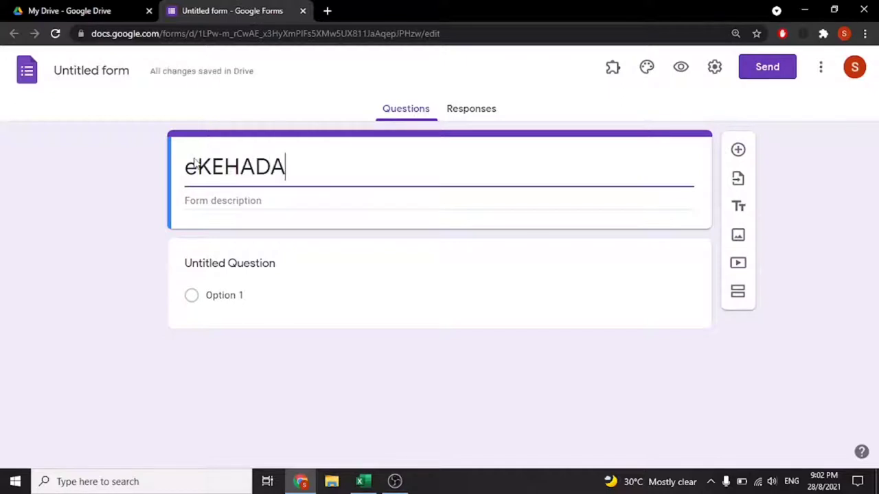
text(RIN)
key(BackSpace)
key(BackSpace)
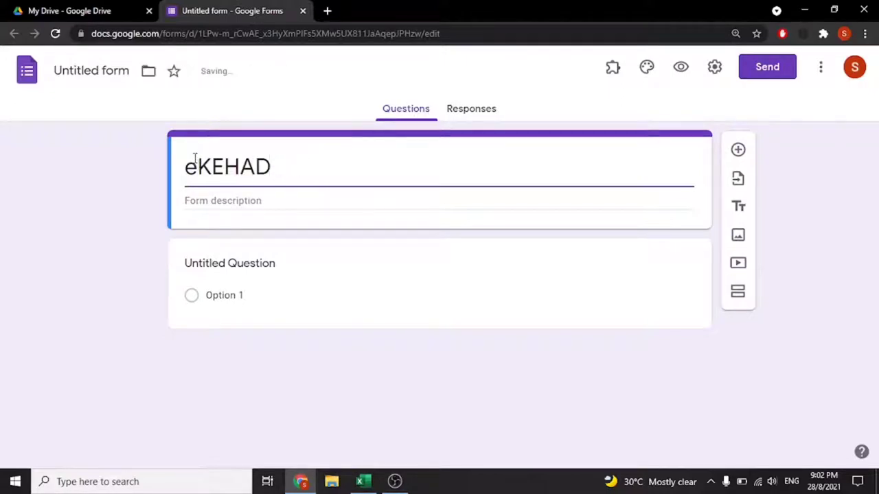
text(IRAN BENGKEL )
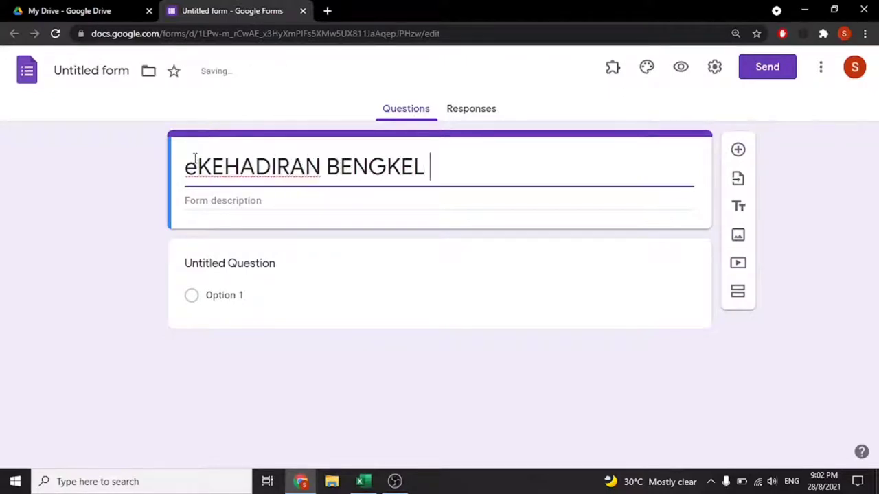
text(MATEMATIK)
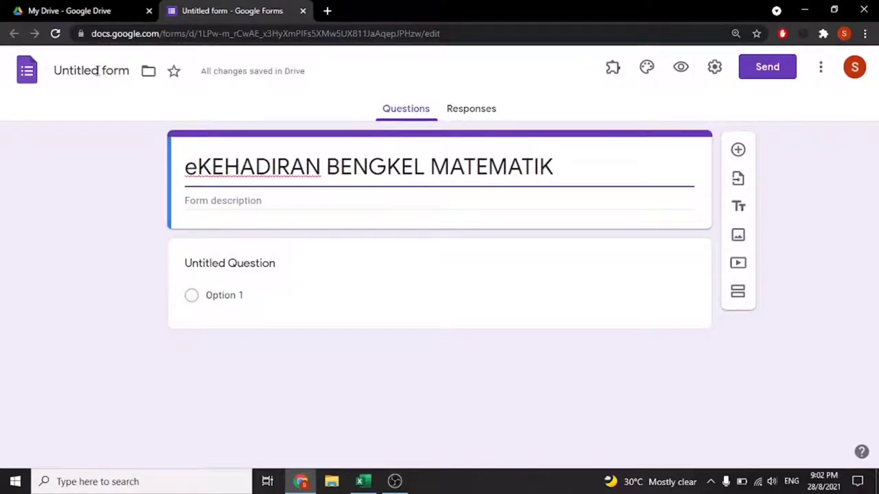
click(97, 71)
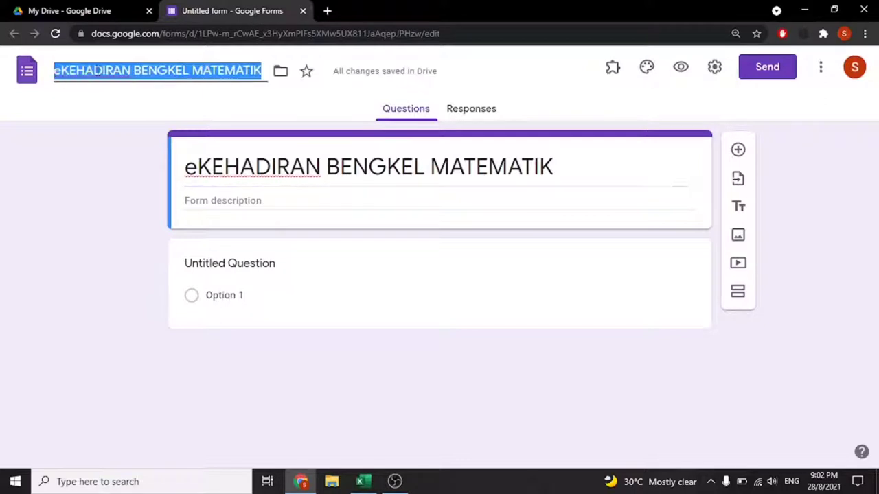
click(237, 261)
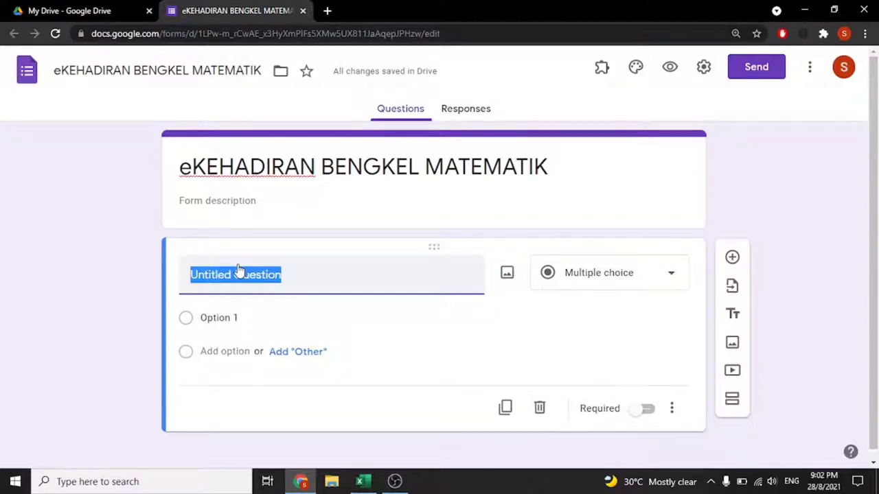
- Title the first question KELAS with options 5 SAINS and 5 DINI SASTERA
text(KELAS)
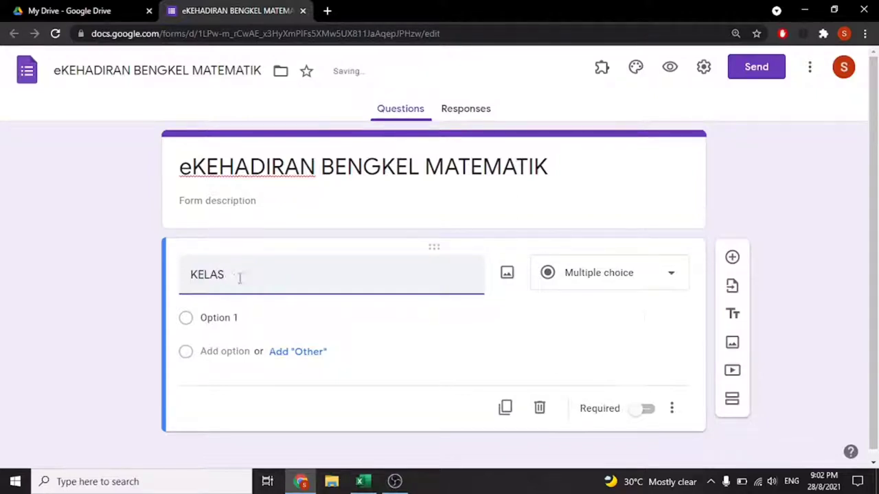
click(262, 319)
text(5)
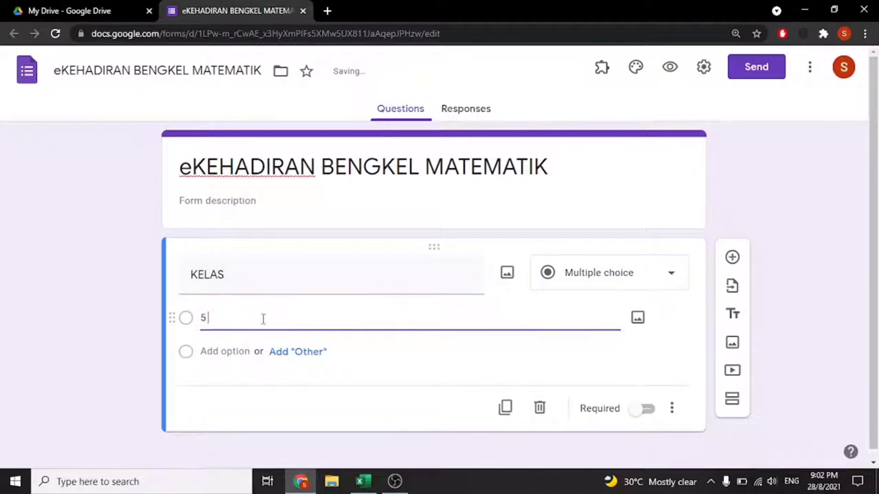
text( SAINS)
click(238, 352)
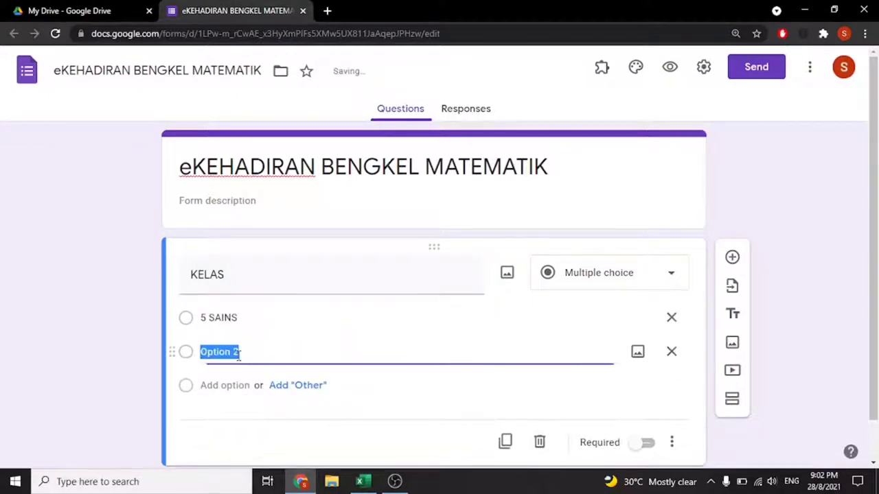
text(5)
key(BackSpace)
- Add the options 5 EKONOMI and 5 PERNIAGAAN, then add a blank question
click(236, 381)
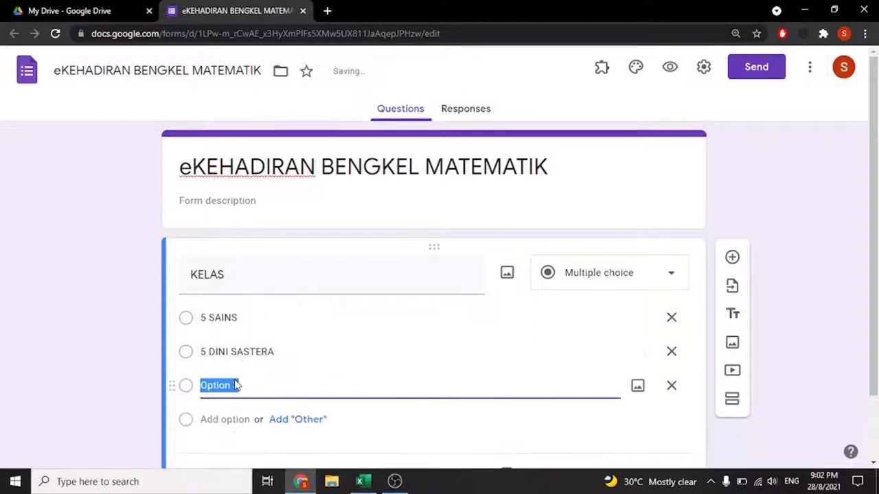
text(5 EKONOMI)
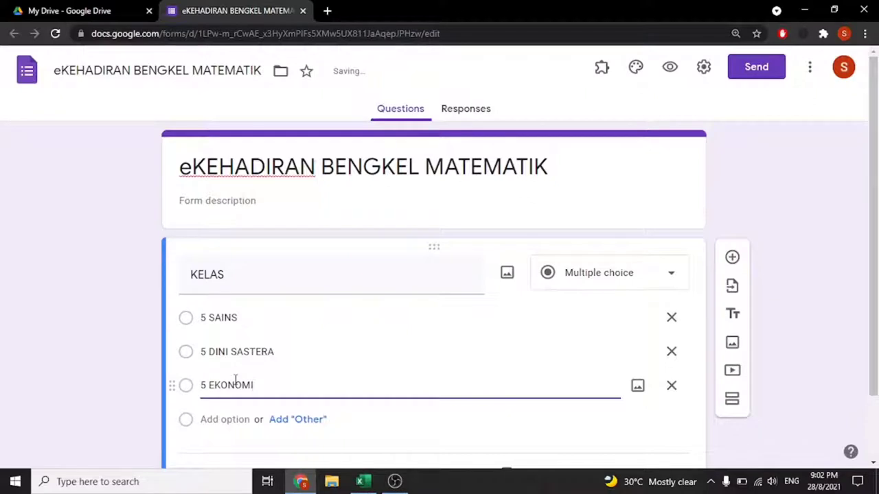
click(227, 424)
text(5 PERNIAGAAN)
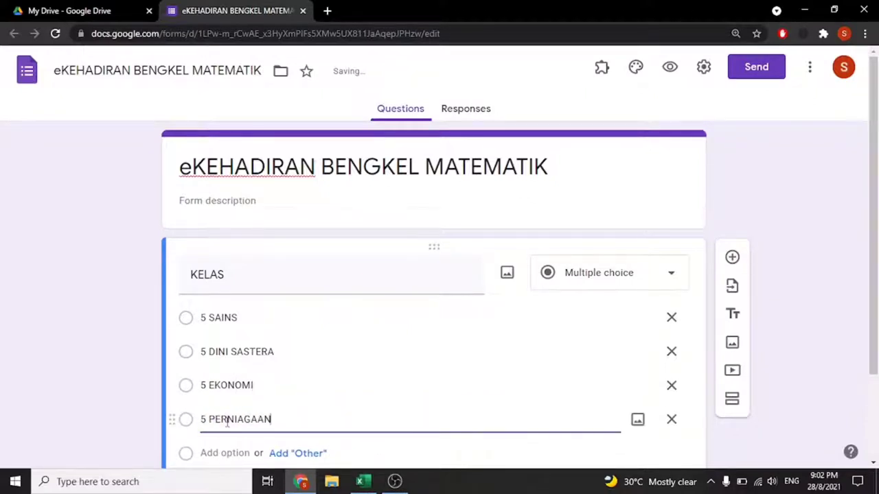
scroll(226, 422, down, 2)
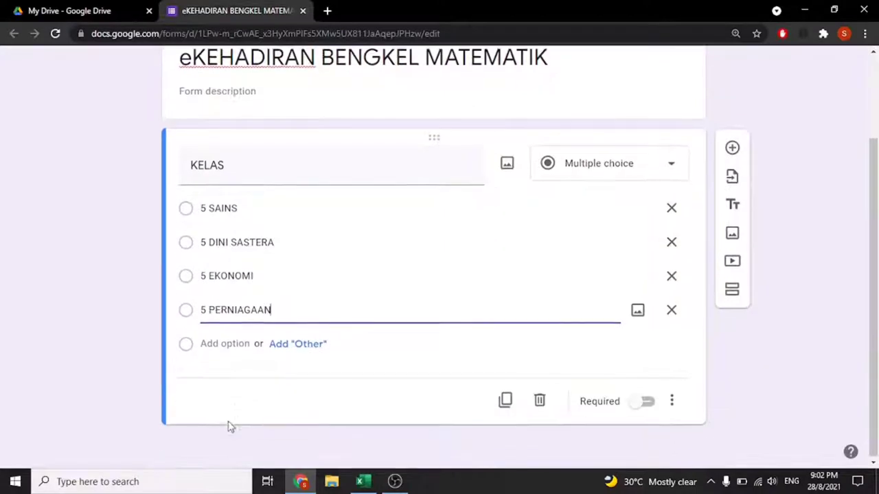
click(729, 156)
click(731, 153)
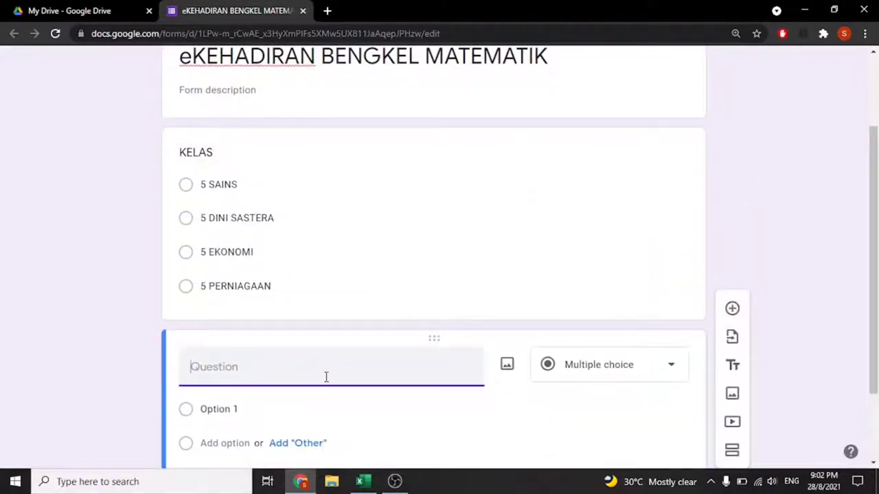
- Name the new question SESI, with Option 1 replaced by PAGI and PETANG added
text(SESI)
click(230, 410)
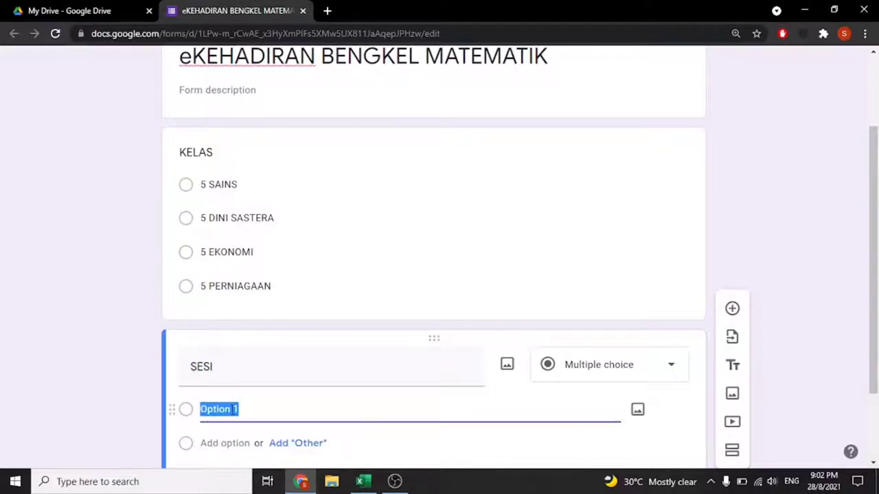
text(PAGI)
key(Tab)
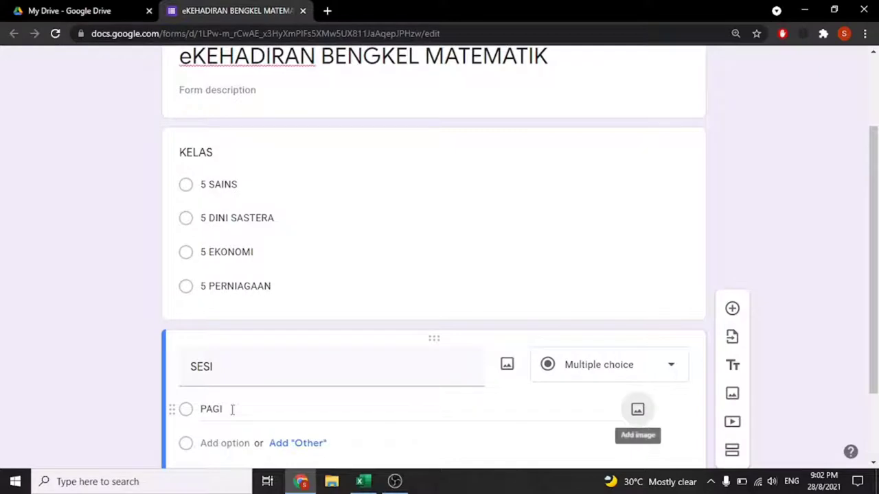
click(231, 443)
text(PE)
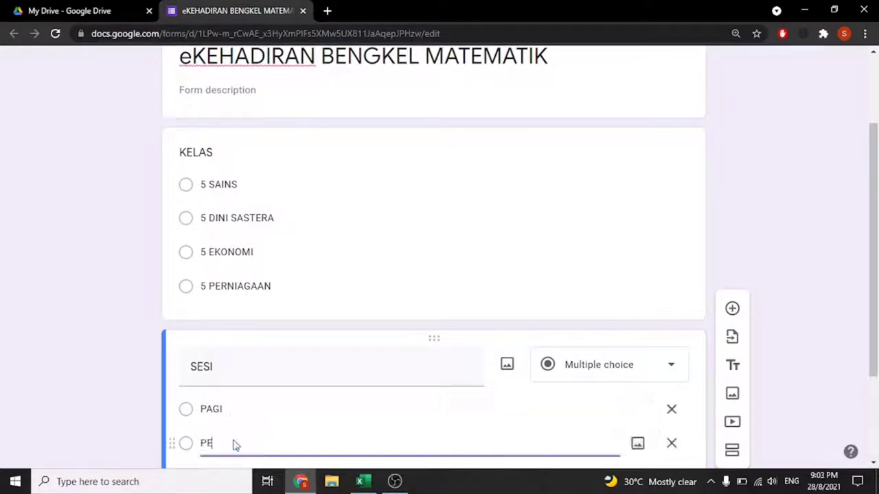
text(TANG)
scroll(344, 284, down, 2)
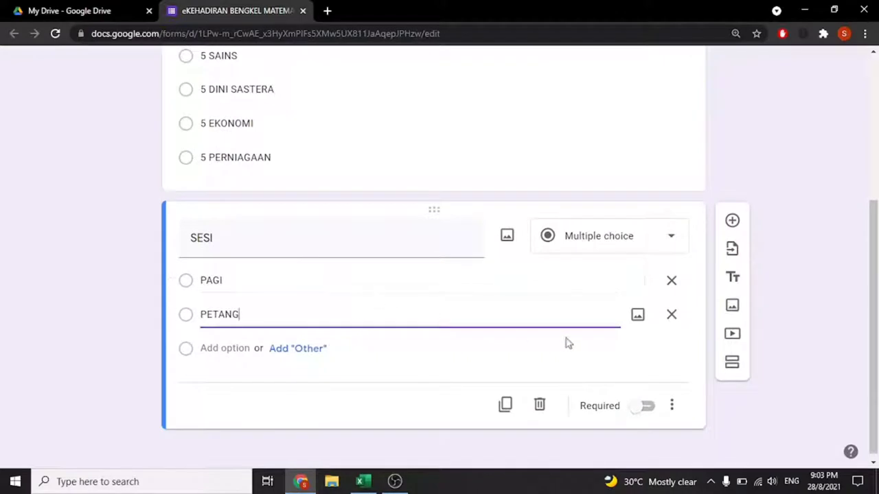
scroll(567, 344, up, 1)
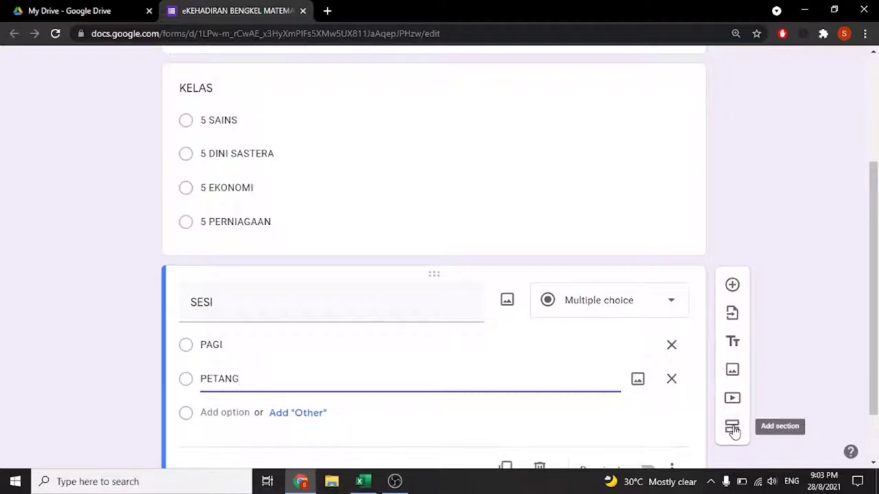
- Add a section titled 5 SAINS containing a question named NAMA
click(732, 428)
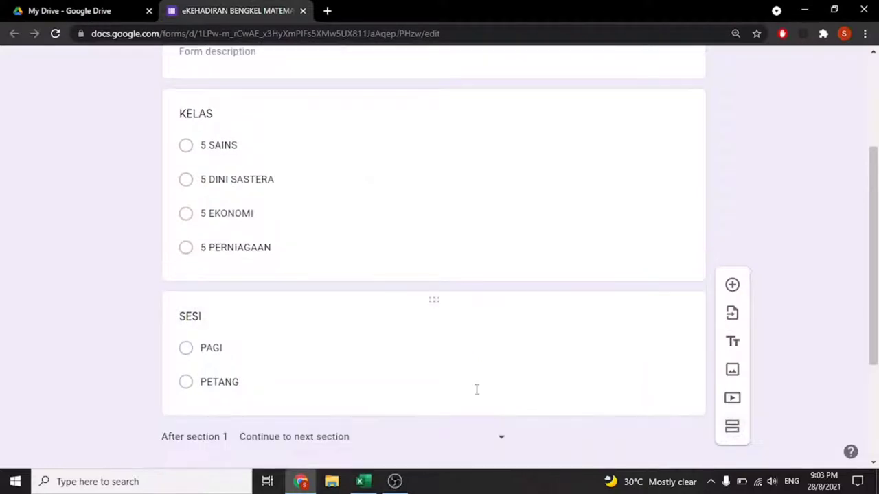
scroll(513, 278, up, 3)
scroll(513, 278, down, 5)
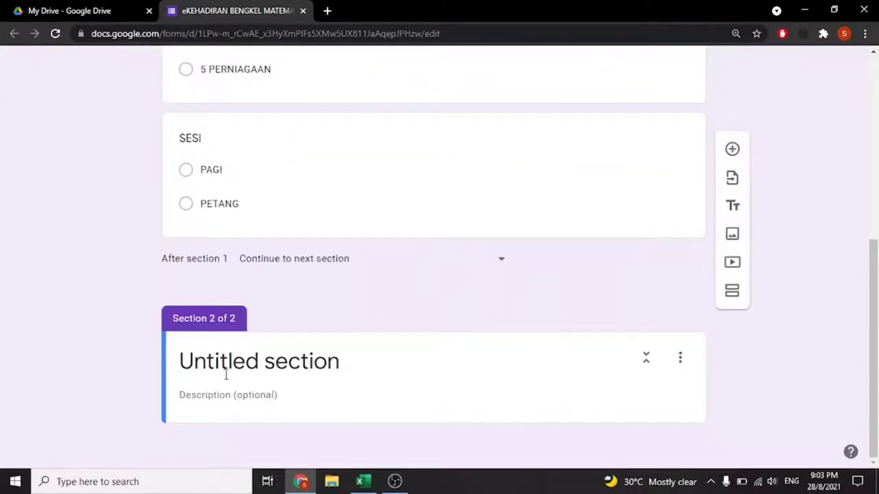
click(256, 364)
scroll(265, 353, up, 2)
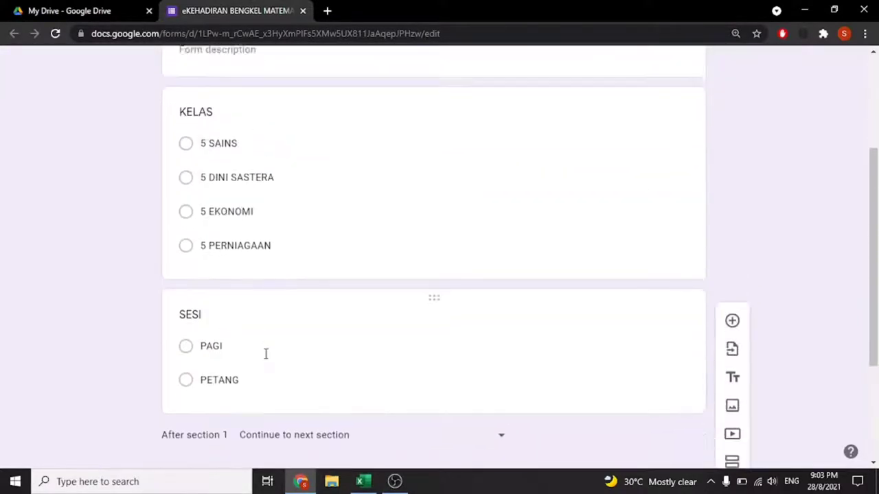
scroll(265, 353, down, 2)
text(5 SAINS)
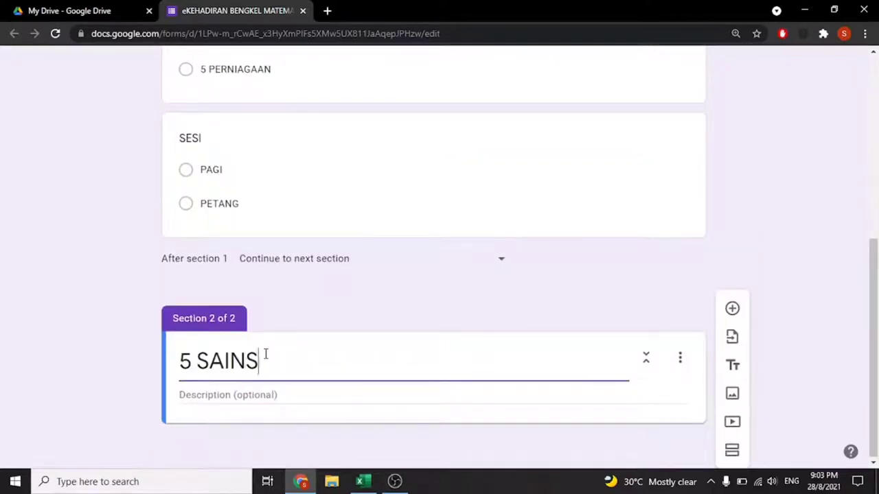
click(731, 310)
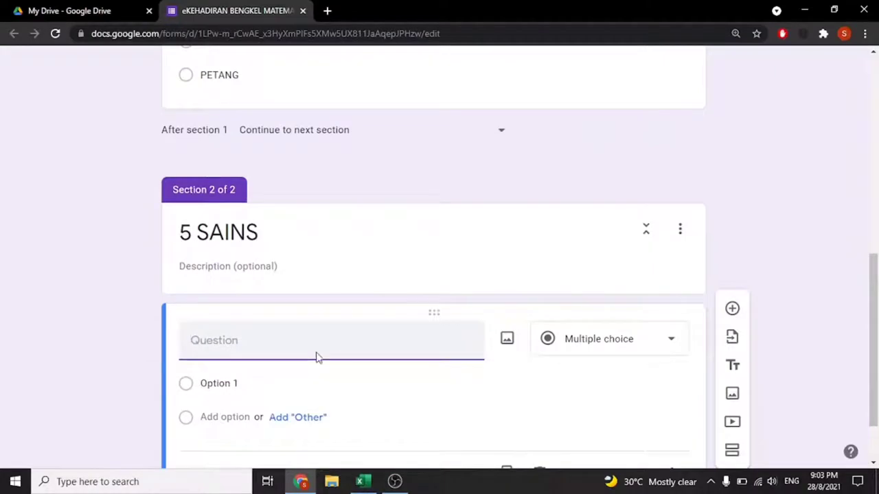
text(NAMA)
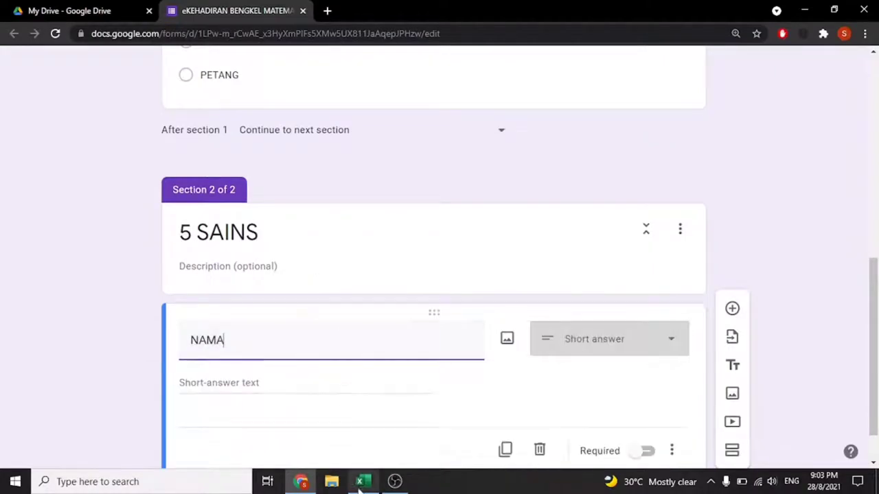
- Copy the student names from the 5SC sheet in the Excel workbook
click(360, 483)
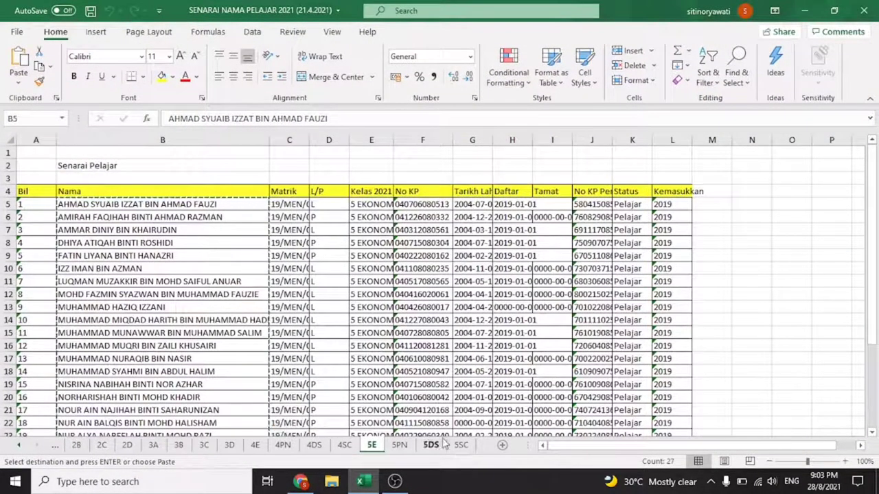
click(461, 445)
right_click(81, 225)
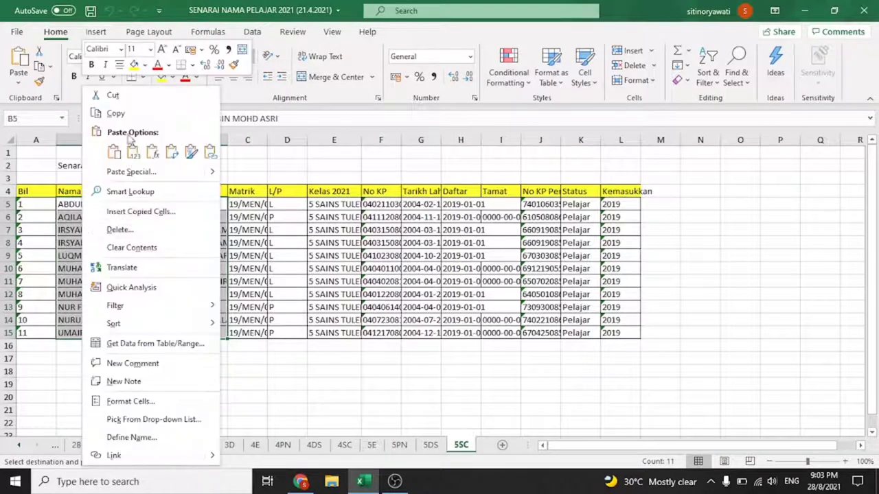
click(113, 112)
click(359, 483)
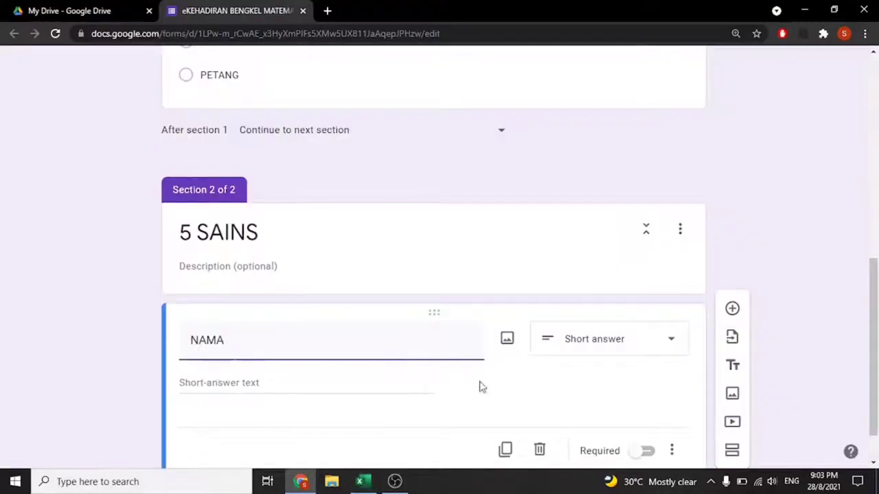
- Make NAMA a drop-down, paste the eleven 5SC names as options, and add a third section
click(620, 343)
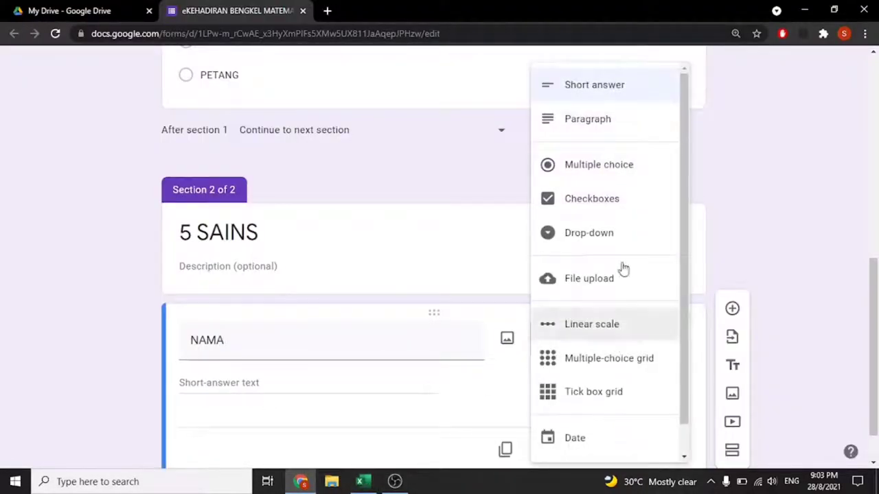
click(589, 232)
click(255, 383)
right_click(254, 382)
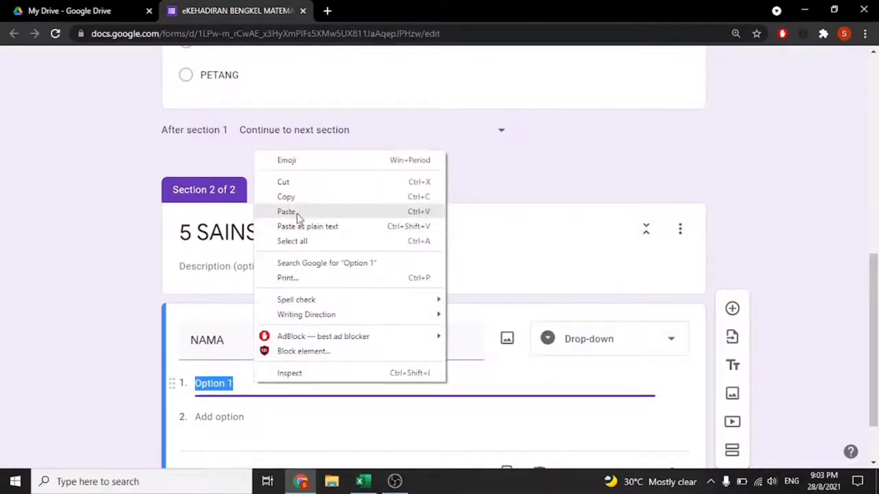
click(294, 212)
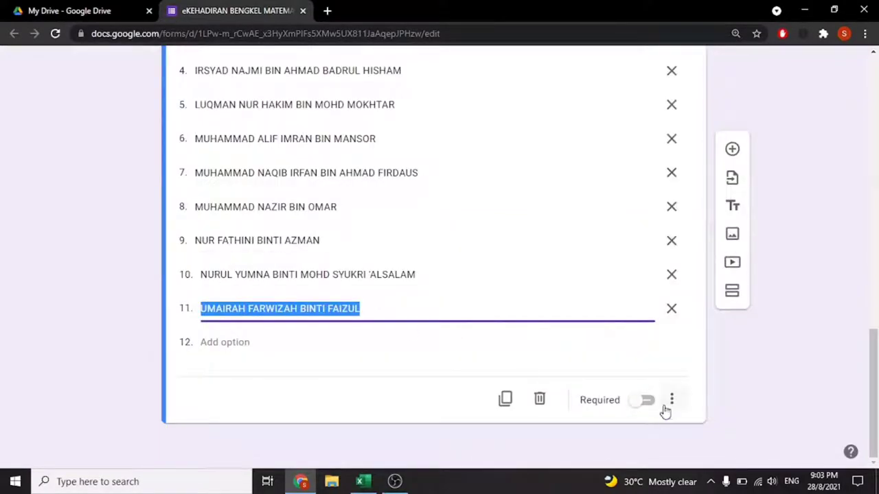
click(733, 294)
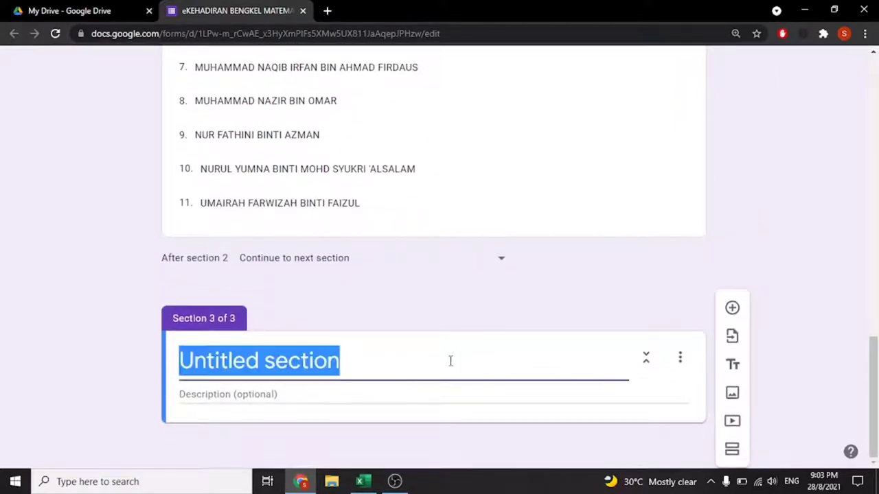
- Title the third section 5 DINI SASTERA and add a NAMA drop-down question
text(5 E)
key(BackSpace)
text(D)
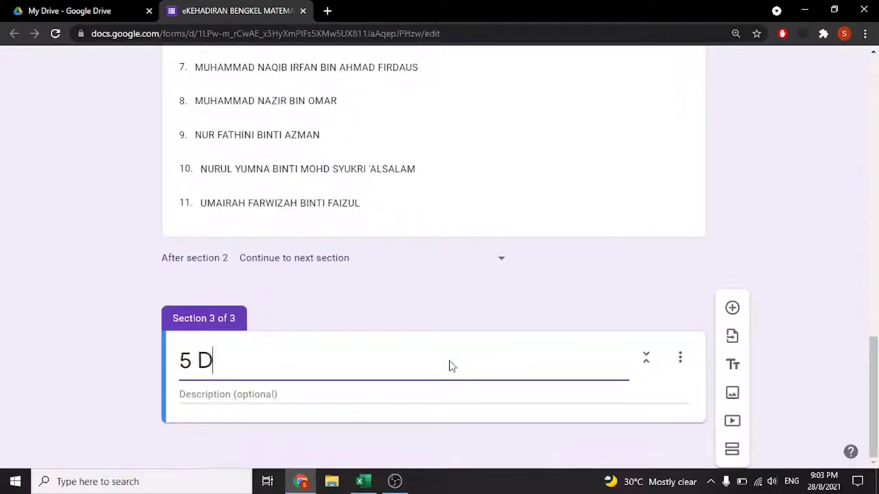
text(INI SASTER)
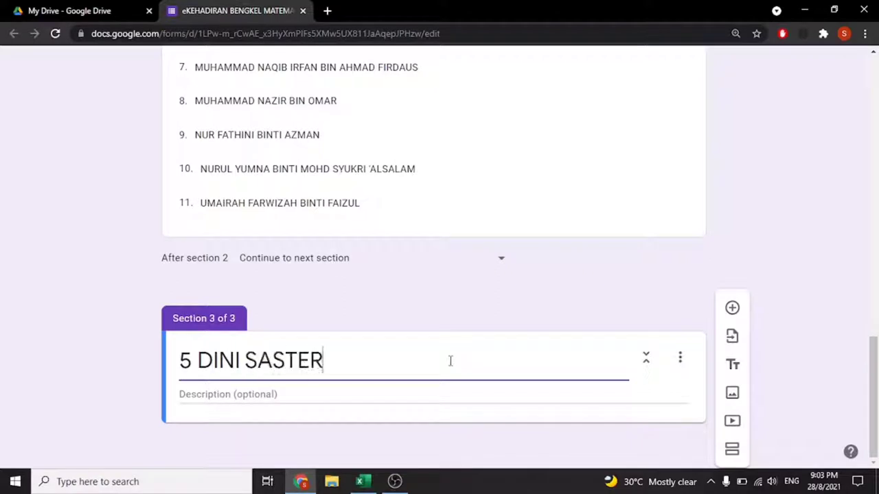
text(A)
click(732, 309)
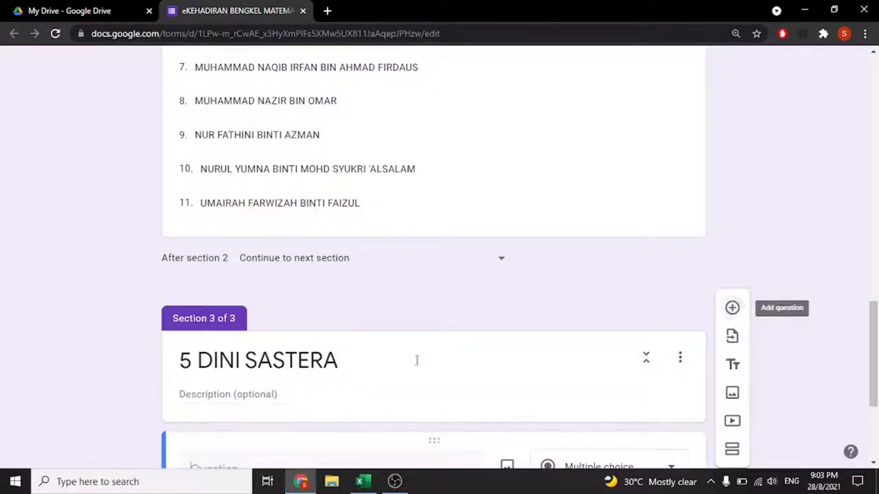
text(NAME)
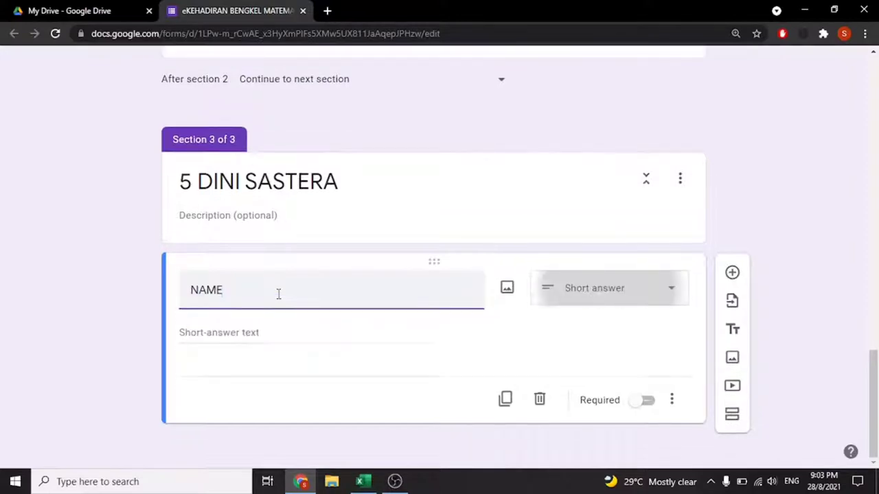
key(BackSpace)
text(A)
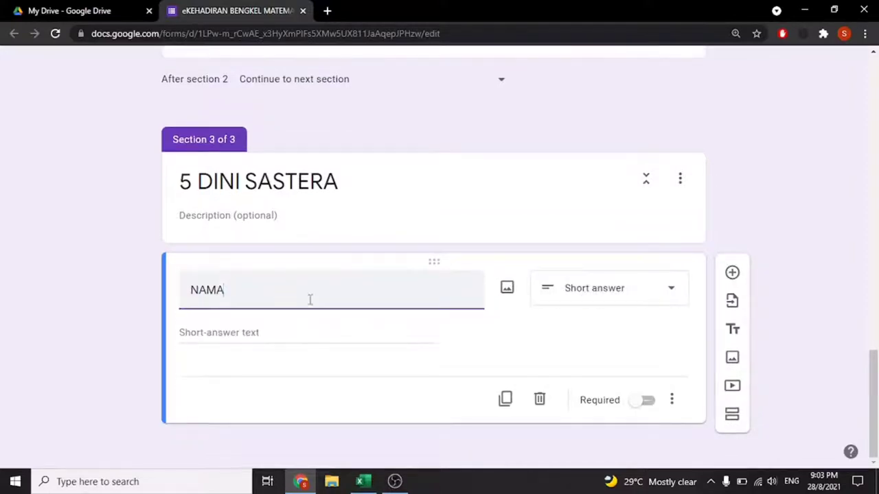
click(641, 302)
click(624, 237)
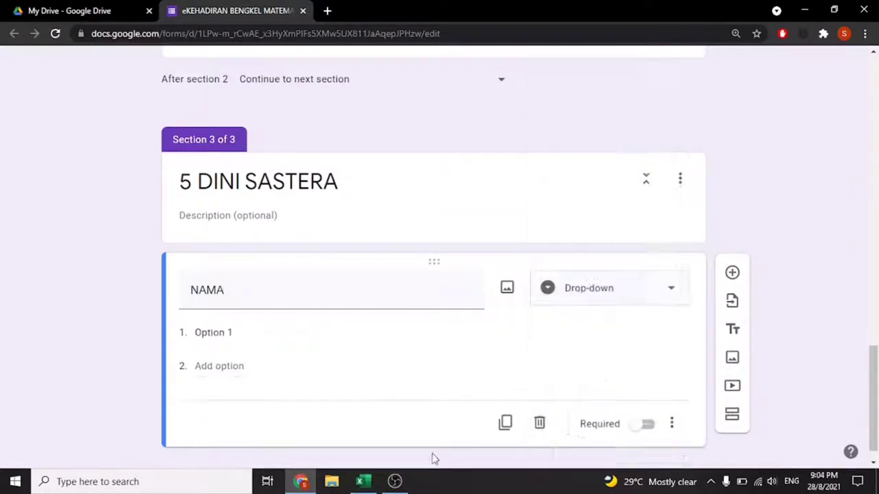
- Copy the 5DS students' names from the Excel workbook
click(363, 481)
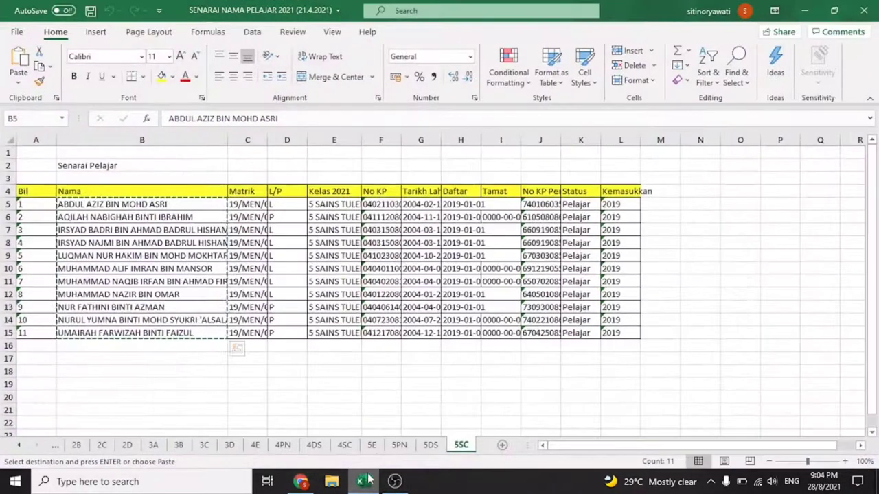
click(431, 445)
right_click(132, 204)
click(159, 112)
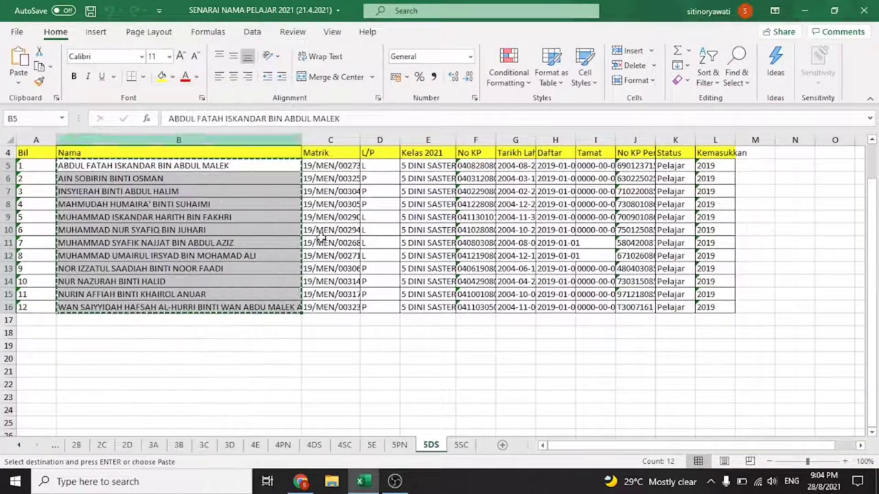
click(395, 481)
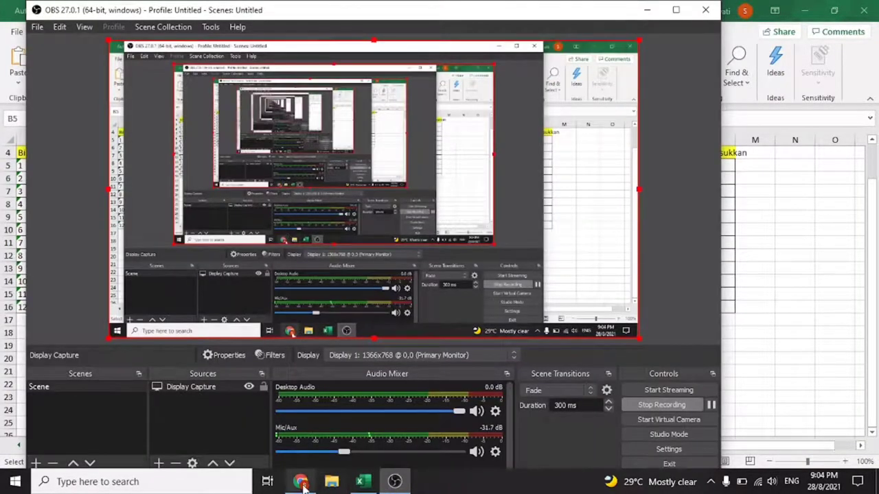
- Paste the twelve 5DS names as the NAMA drop-down options
click(302, 481)
click(243, 333)
right_click(242, 332)
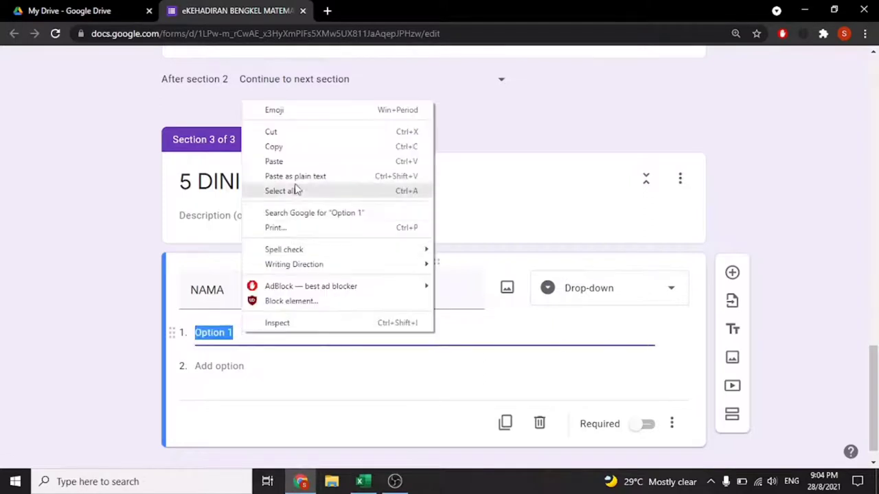
click(293, 162)
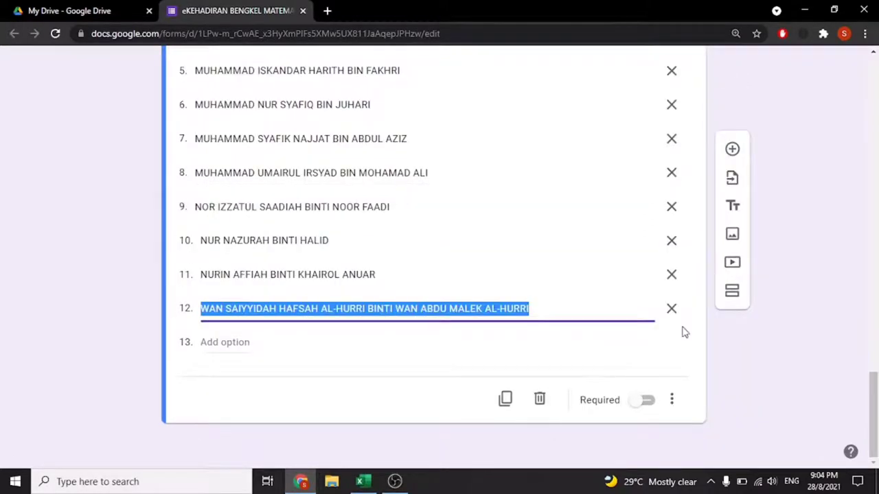
- Add a fourth section titled 5 EKONOMI with a NAMA question
click(731, 291)
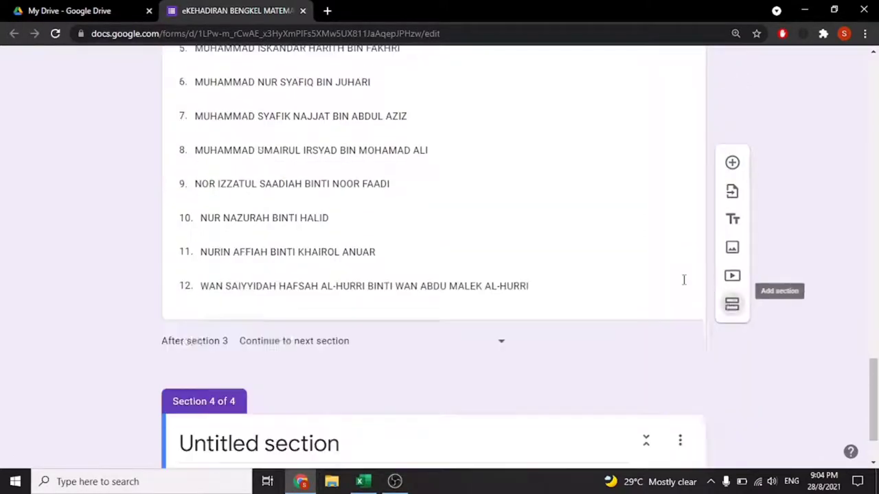
click(349, 451)
text(5 EKO)
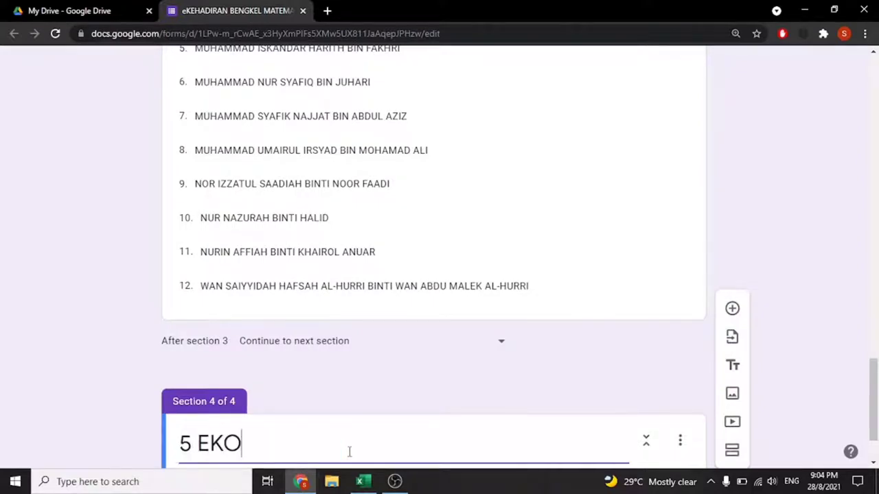
text(NI)
text(OMI)
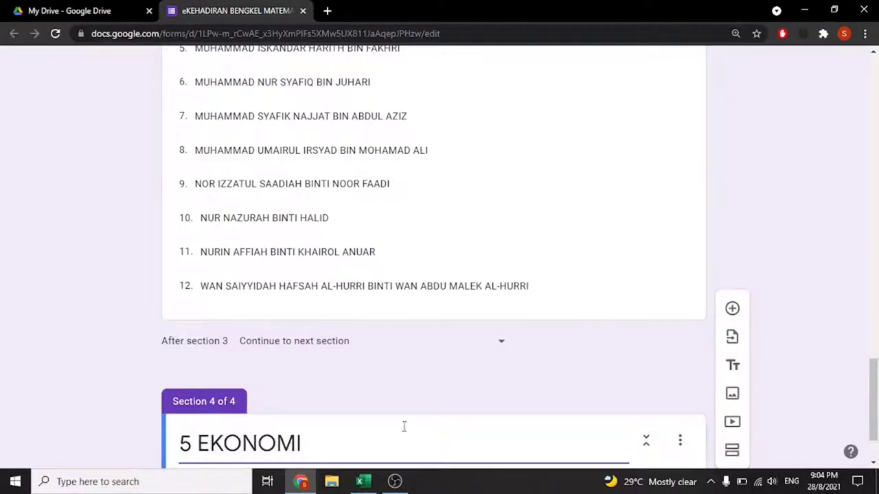
scroll(471, 412, down, 1)
click(731, 310)
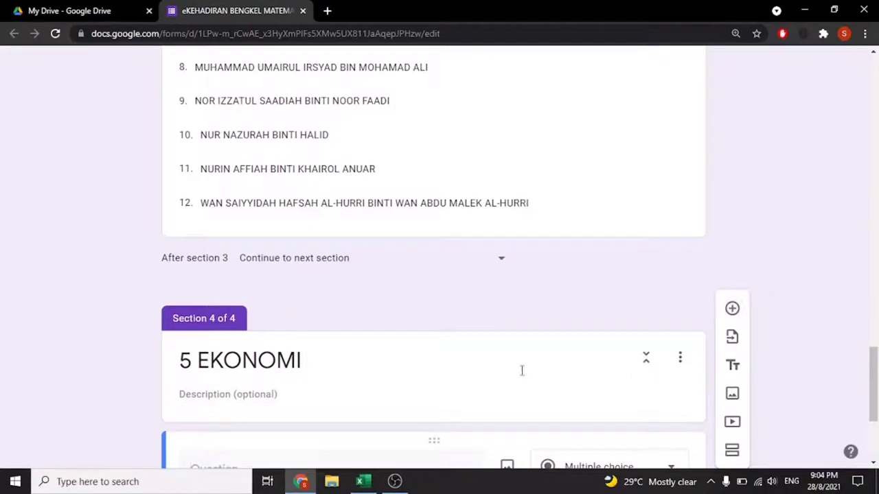
text(NAMA)
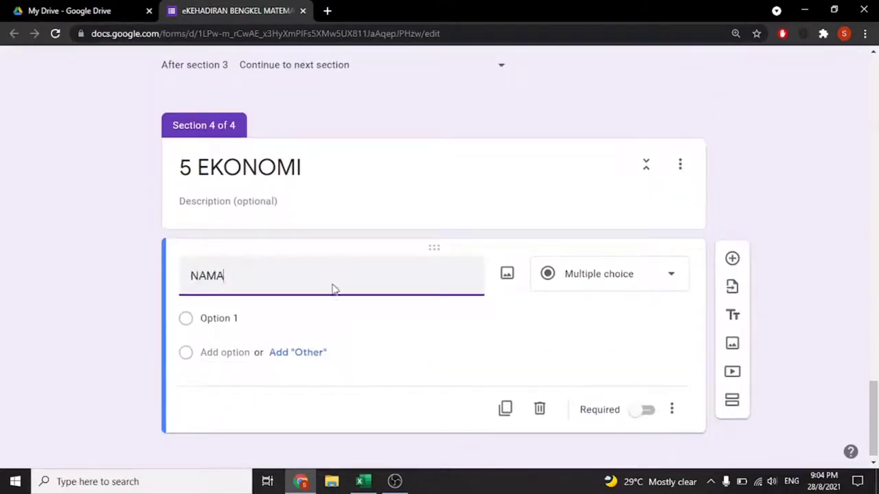
- Copy the 5E students' names from the Excel workbook
click(362, 481)
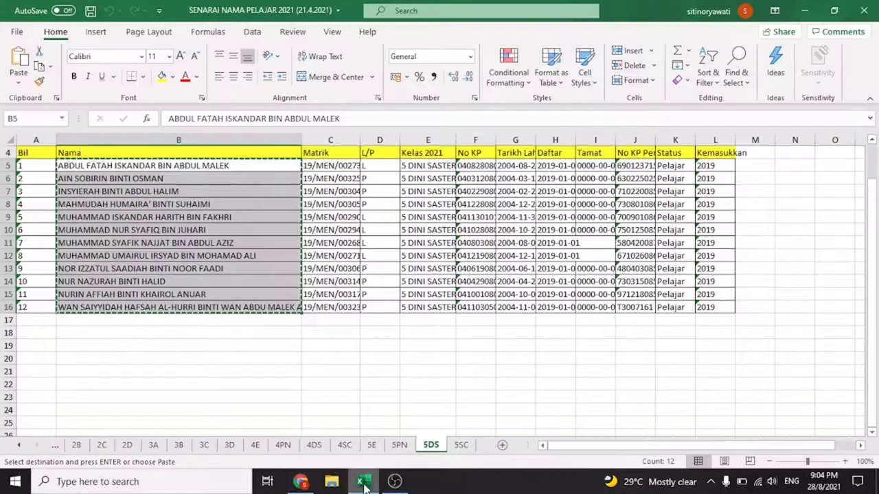
click(370, 445)
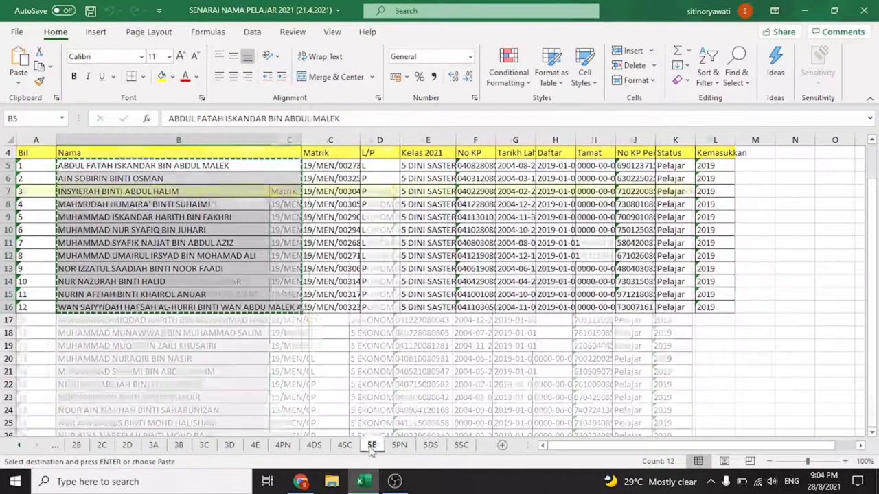
right_click(213, 268)
click(234, 111)
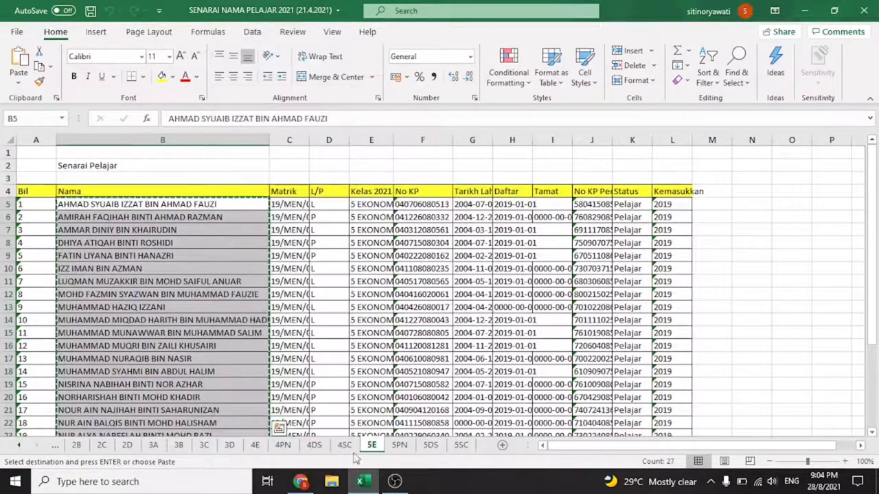
- Make NAMA a drop-down with the 27 pasted names, then add a fifth section
click(304, 483)
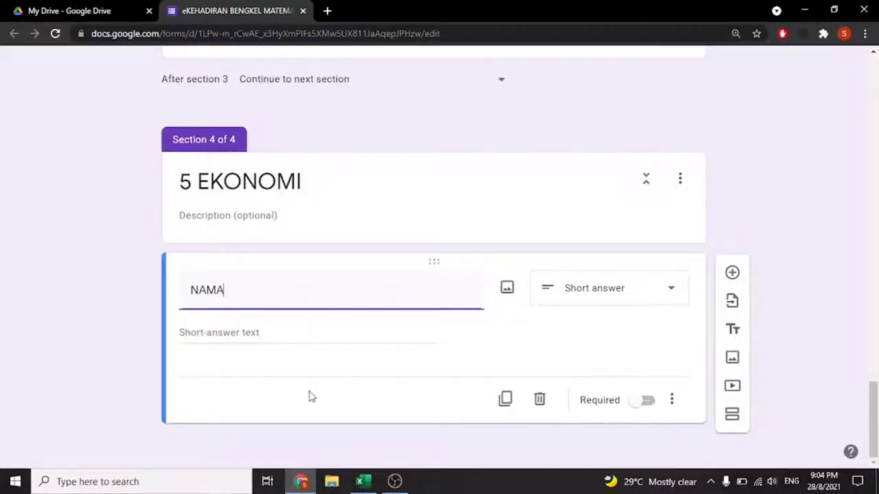
click(574, 297)
click(583, 234)
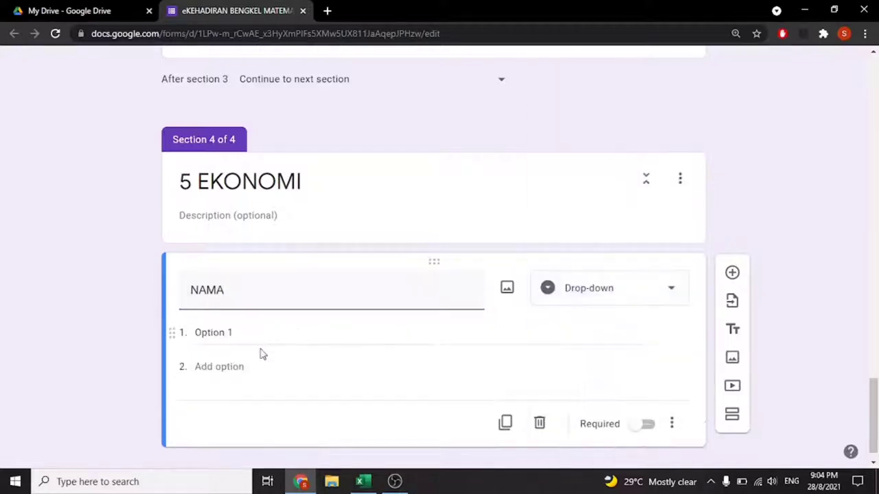
right_click(259, 335)
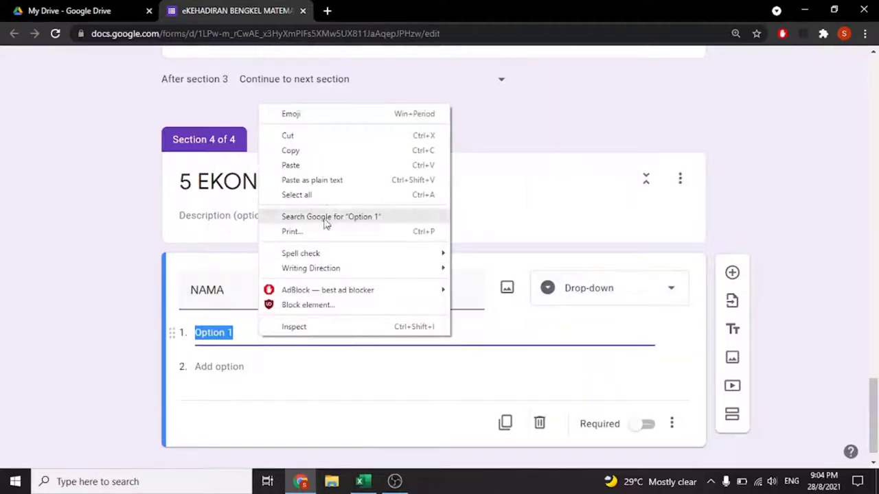
click(332, 170)
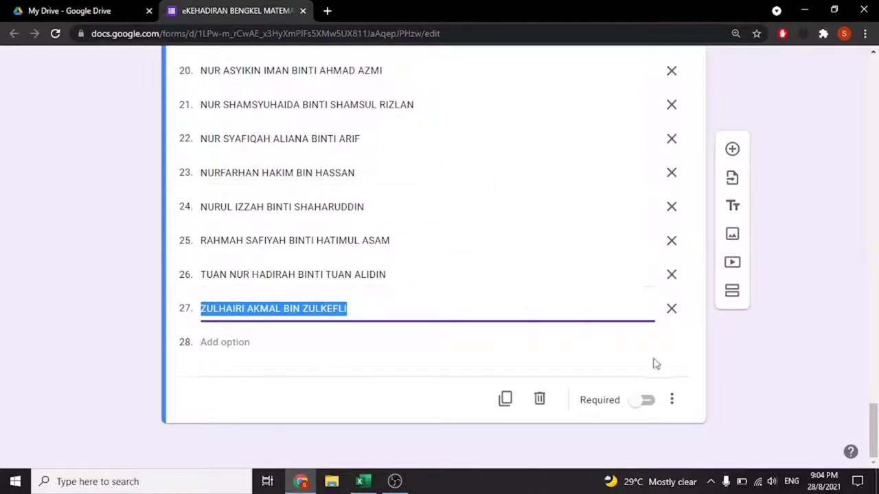
click(732, 290)
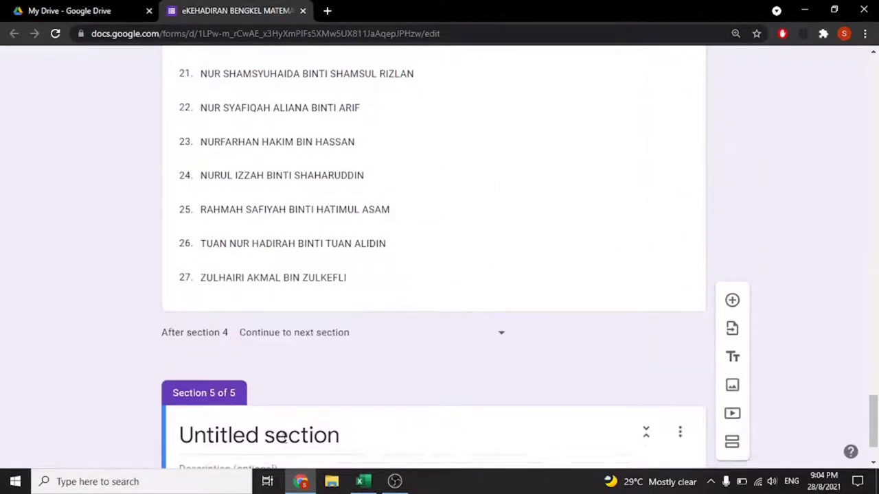
- Title the fifth section 5 PERNIAGAAN and add a NAMA drop-down question
text(5 PERNI)
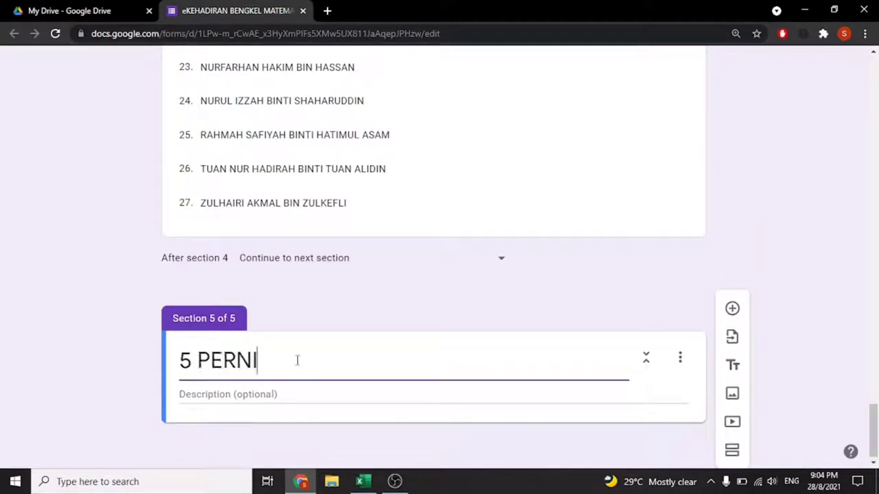
text(AGAAN)
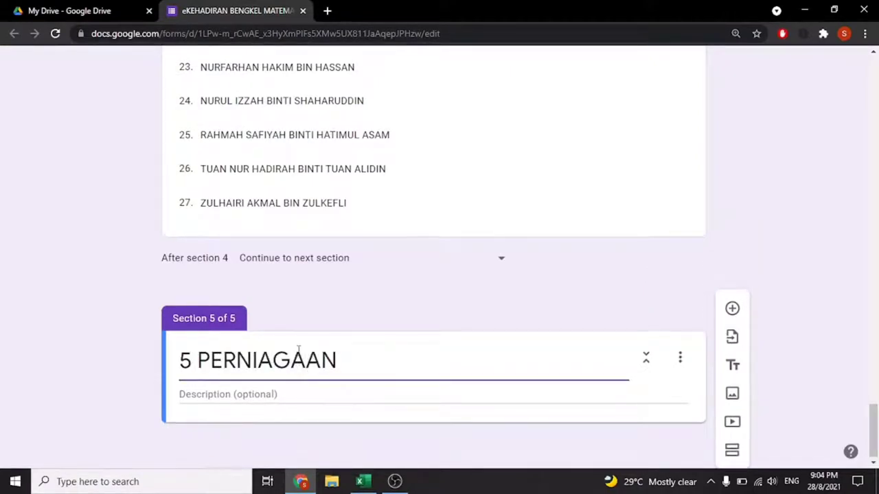
click(731, 308)
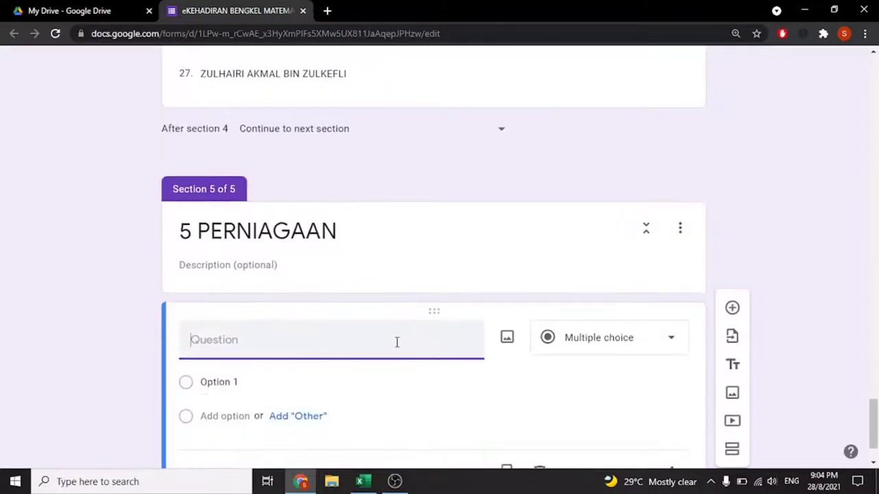
text(NAMA)
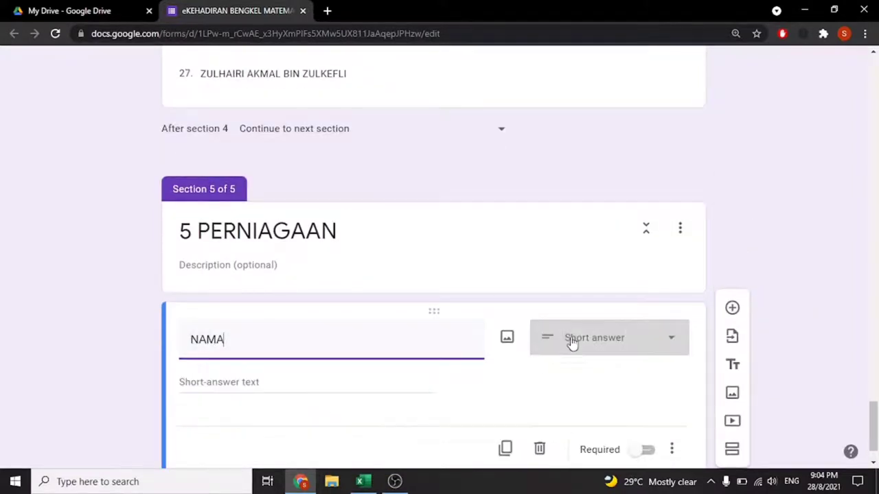
click(575, 339)
click(595, 237)
- Copy the student names from column B of the 5PN sheet in Excel
click(363, 482)
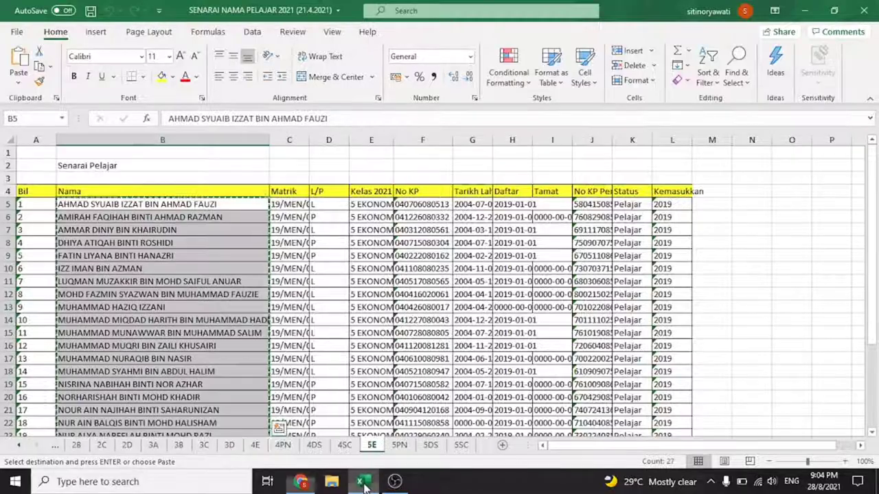
click(399, 445)
right_click(199, 309)
click(233, 113)
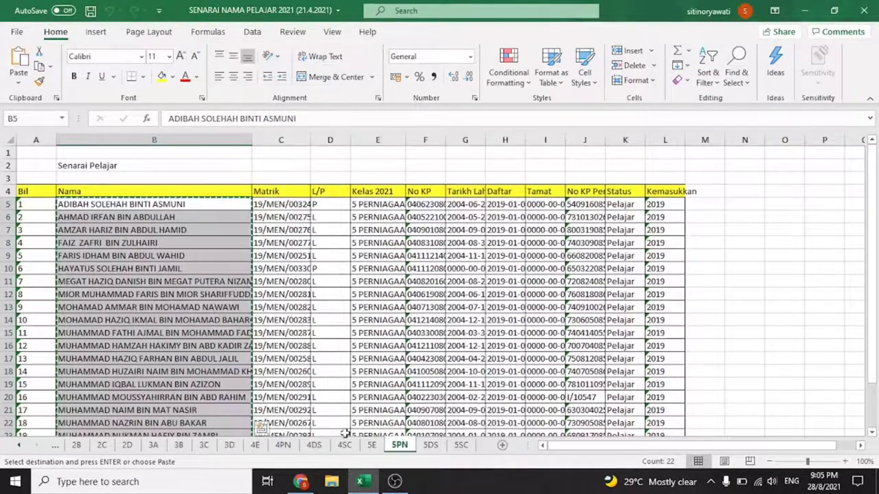
- Paste the 22 5PN names as the NAMA drop-down options
click(301, 481)
click(251, 385)
right_click(251, 385)
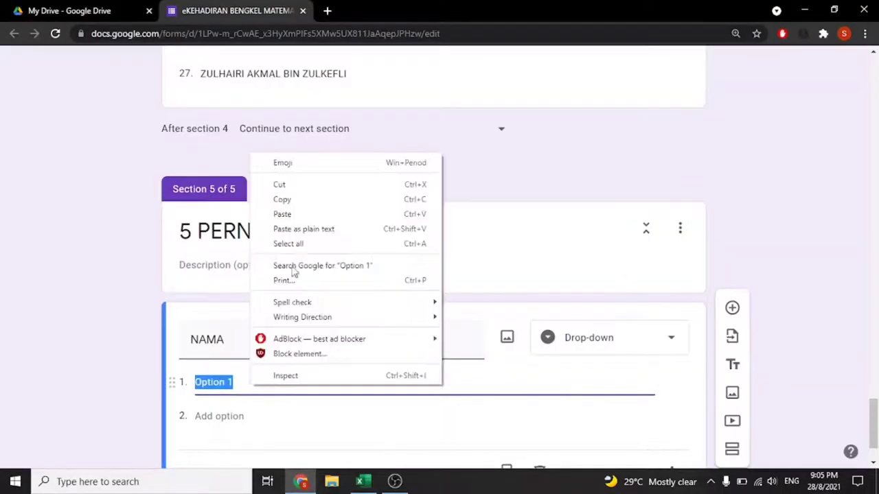
click(298, 215)
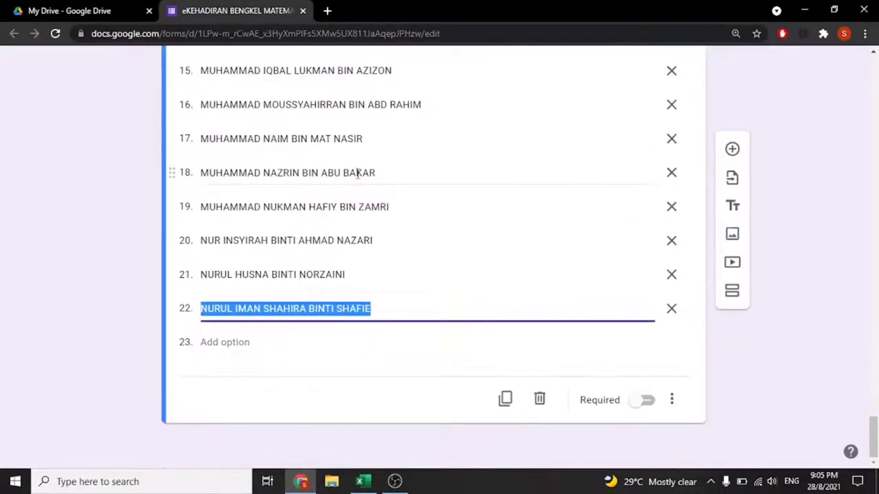
scroll(318, 382, up, 5)
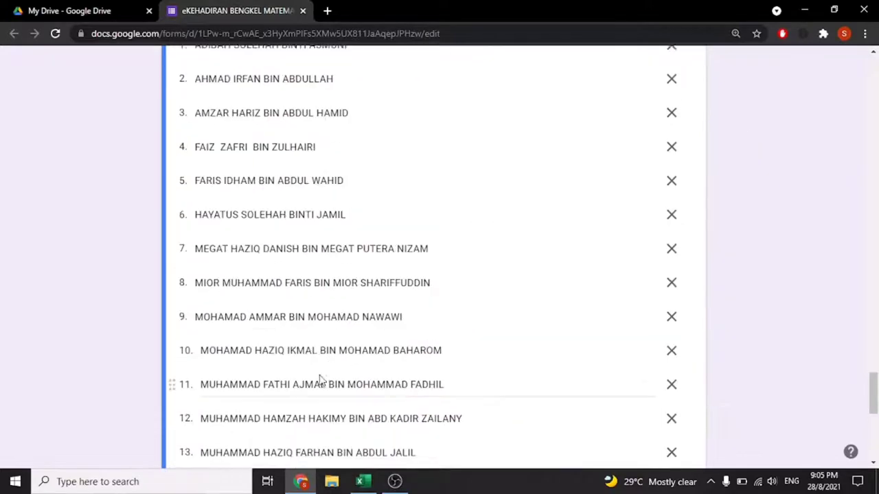
scroll(319, 374, up, 6)
scroll(320, 371, up, 10)
scroll(321, 367, up, 5)
scroll(323, 361, up, 5)
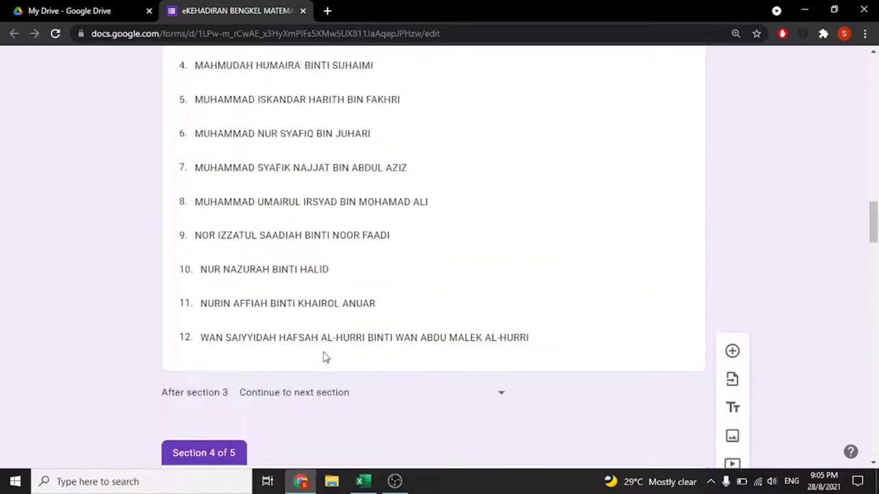
scroll(323, 354, up, 6)
scroll(323, 354, up, 6)
scroll(324, 349, up, 5)
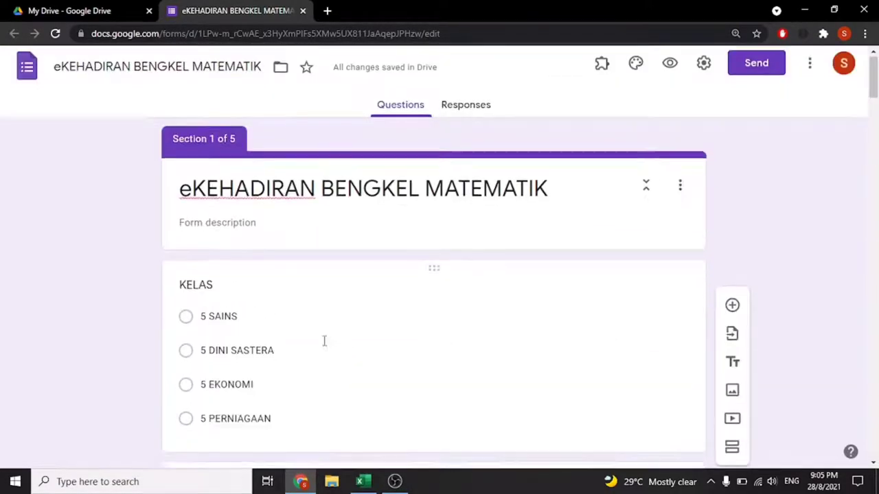
- Turn on 'Go to section based on answer' for the KELAS question
scroll(330, 336, down, 3)
scroll(340, 326, up, 1)
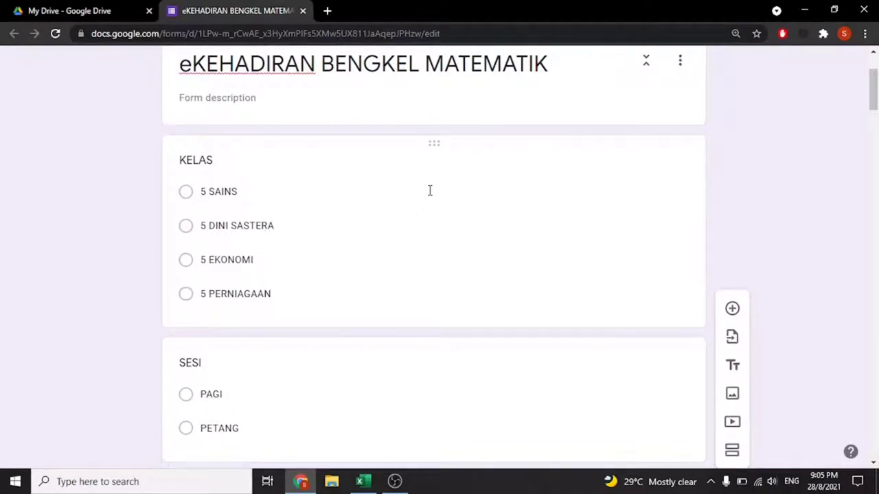
click(430, 188)
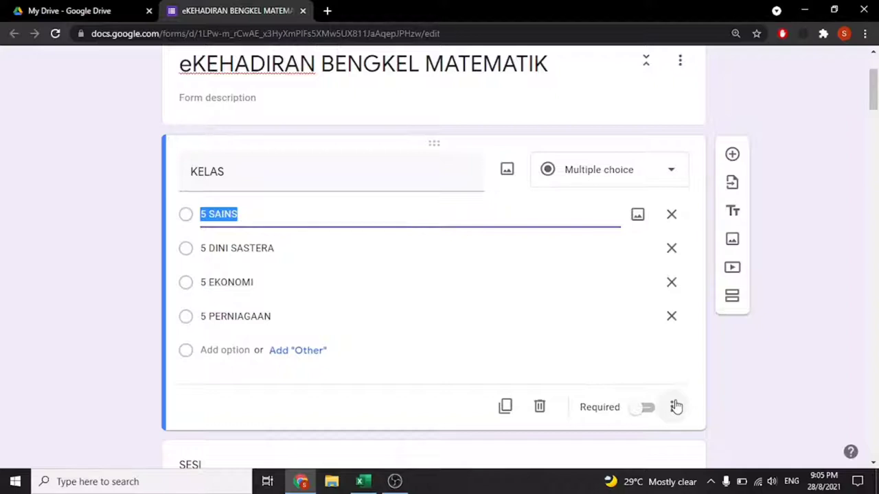
click(675, 406)
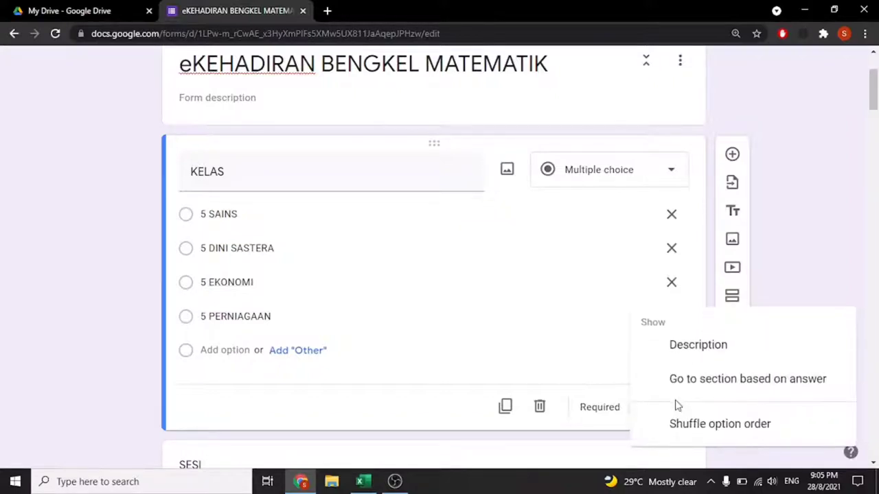
click(573, 440)
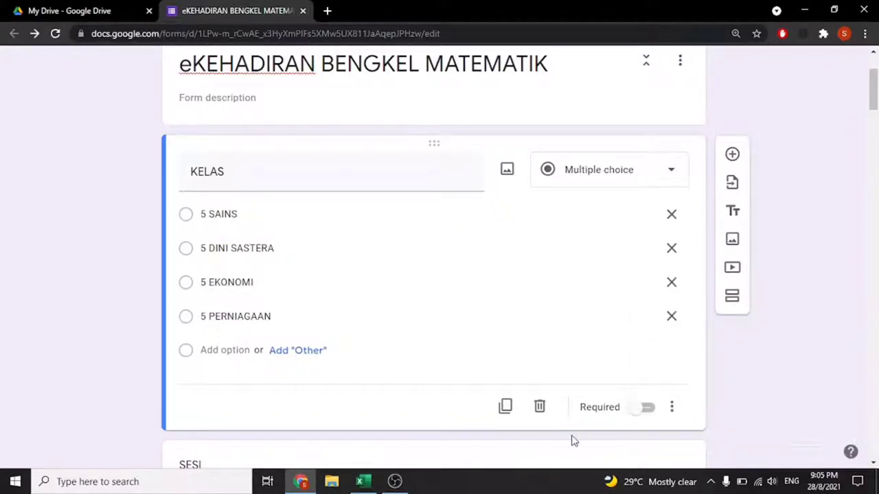
click(672, 415)
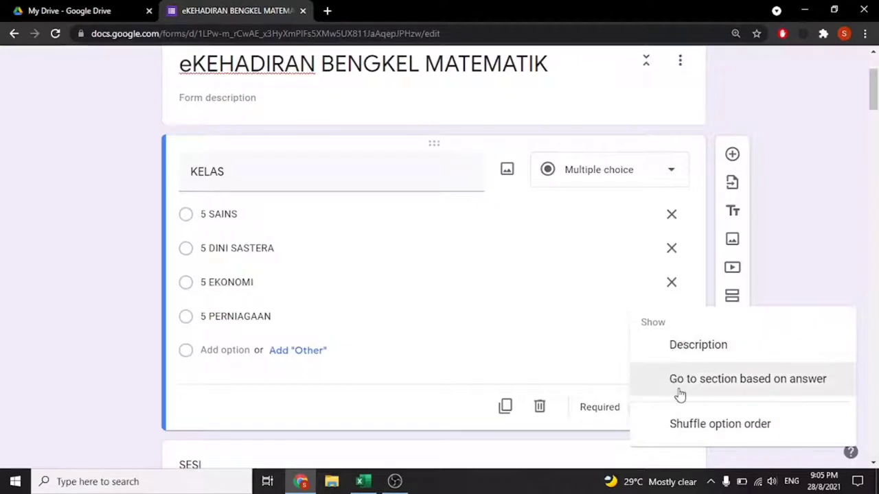
click(682, 392)
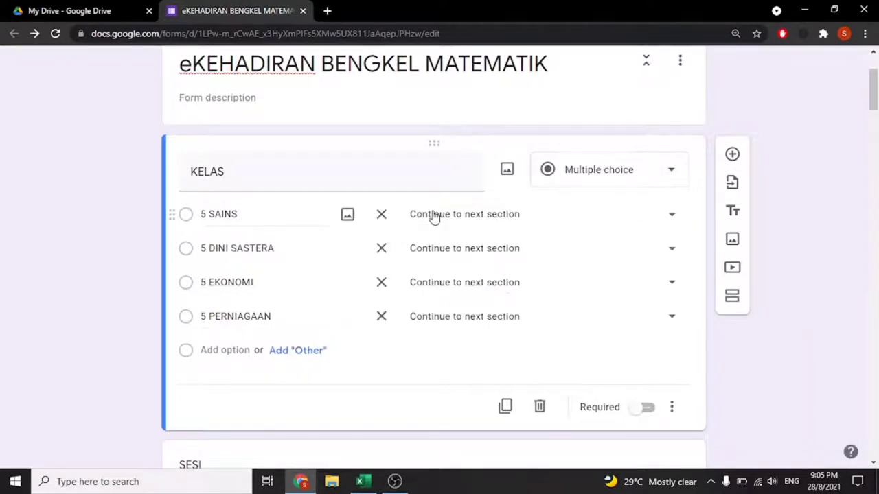
- Route 5 SAINS, 5 DINI SASTERA, 5 EKONOMI and 5 PERNIAGAAN to sections 2, 3, 4 and 5
click(437, 220)
click(474, 296)
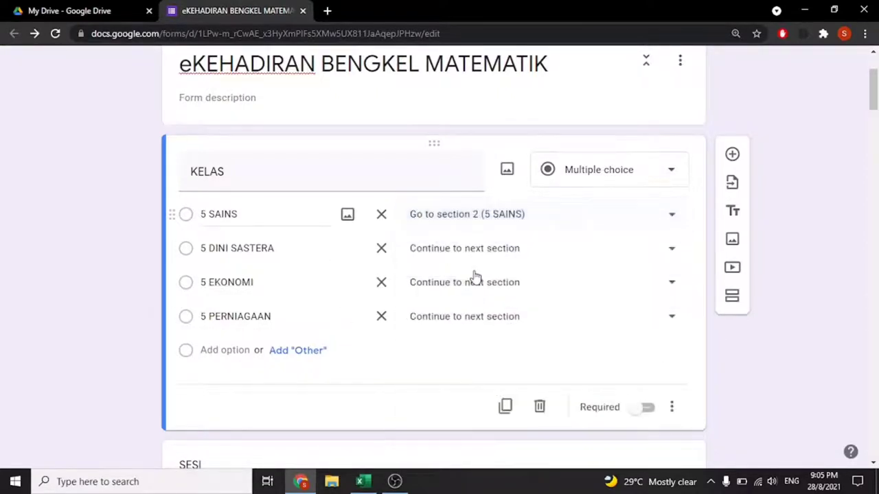
click(474, 256)
click(475, 330)
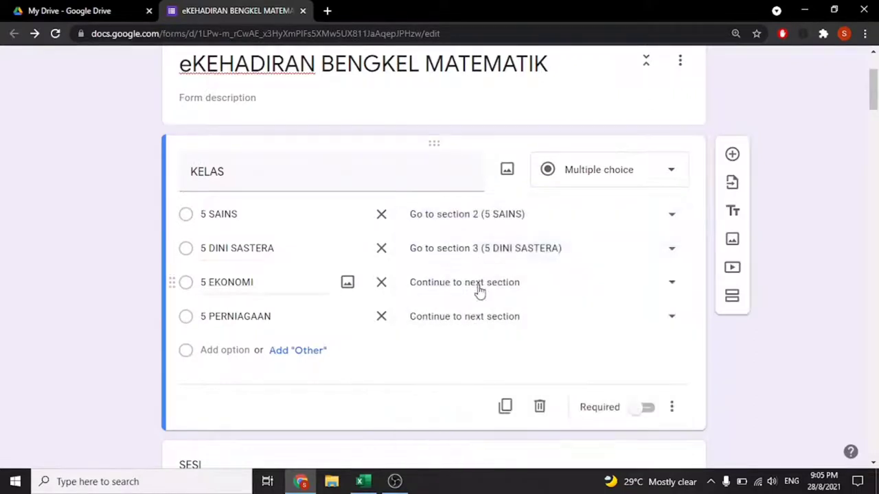
click(481, 291)
click(506, 370)
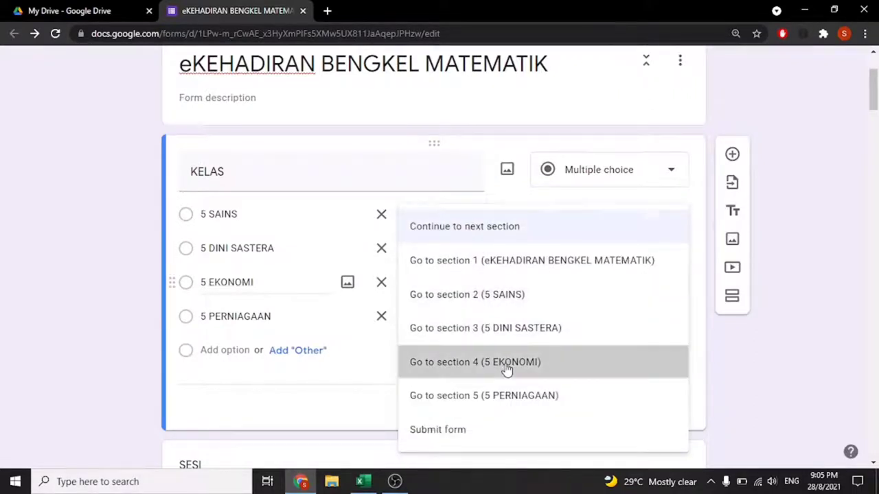
click(508, 319)
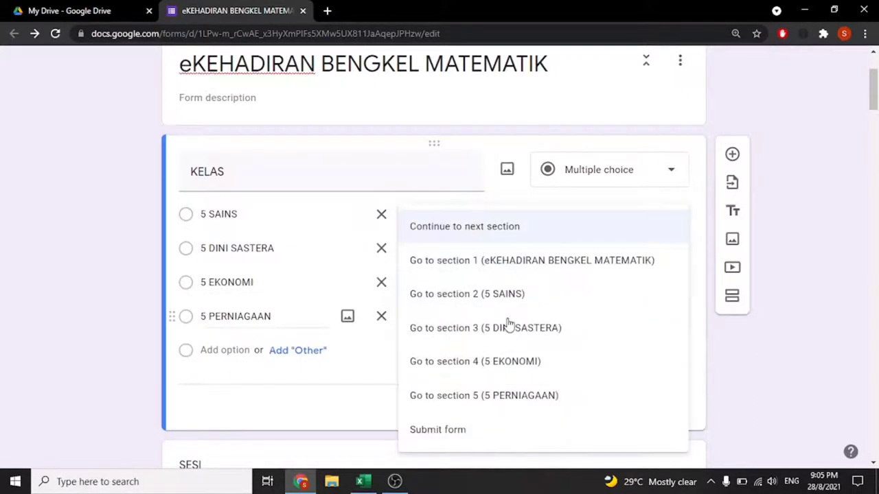
click(515, 402)
- Set section 2's 'After section' option to 'Submit form'
scroll(415, 292, down, 5)
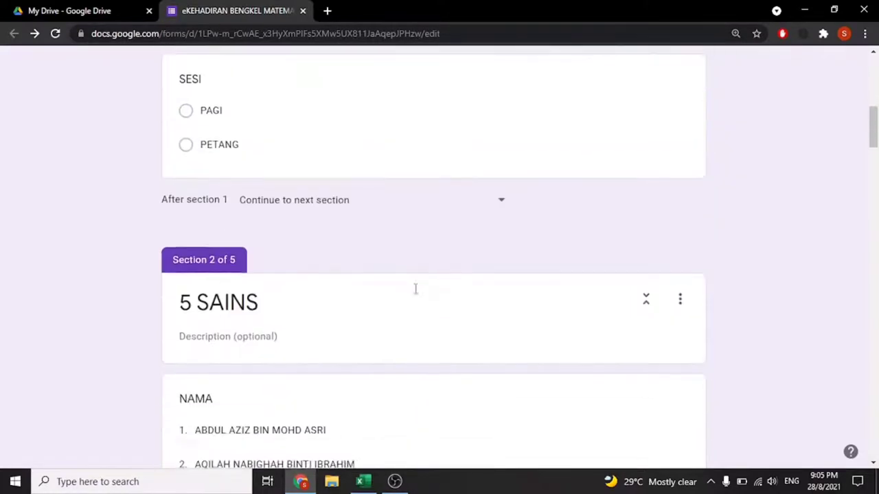
scroll(415, 289, down, 5)
scroll(416, 286, down, 4)
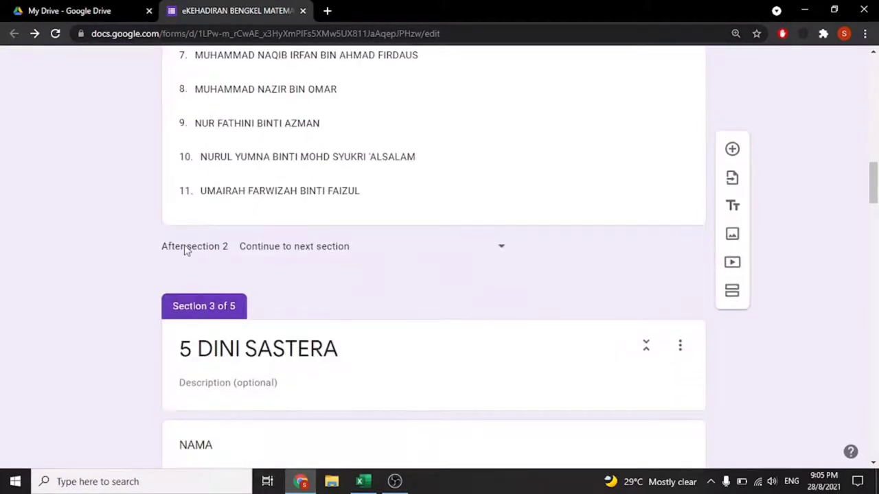
scroll(271, 252, up, 5)
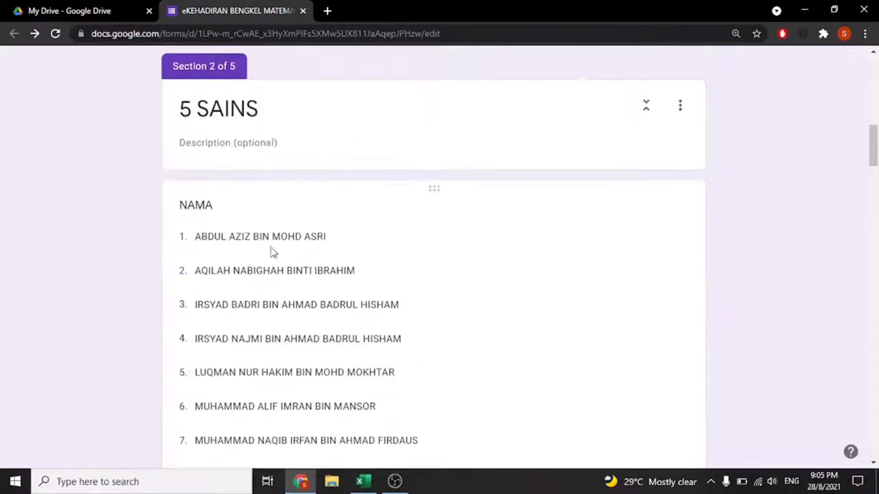
scroll(295, 280, down, 5)
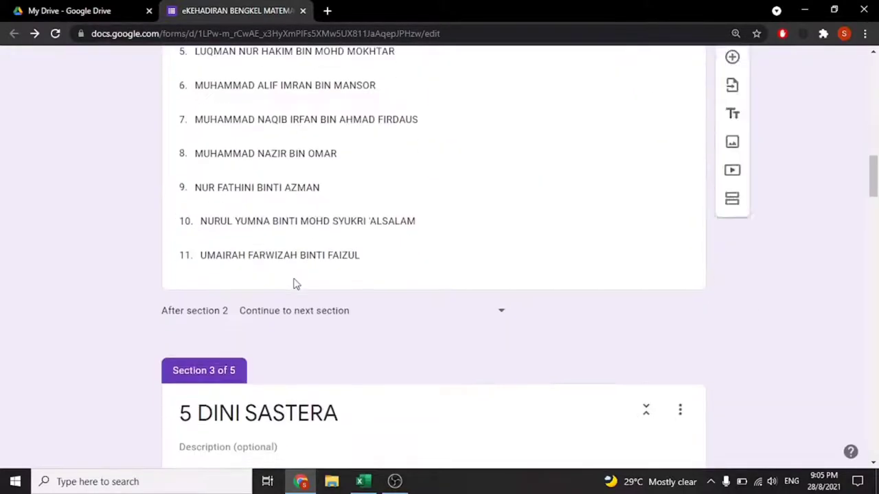
click(308, 313)
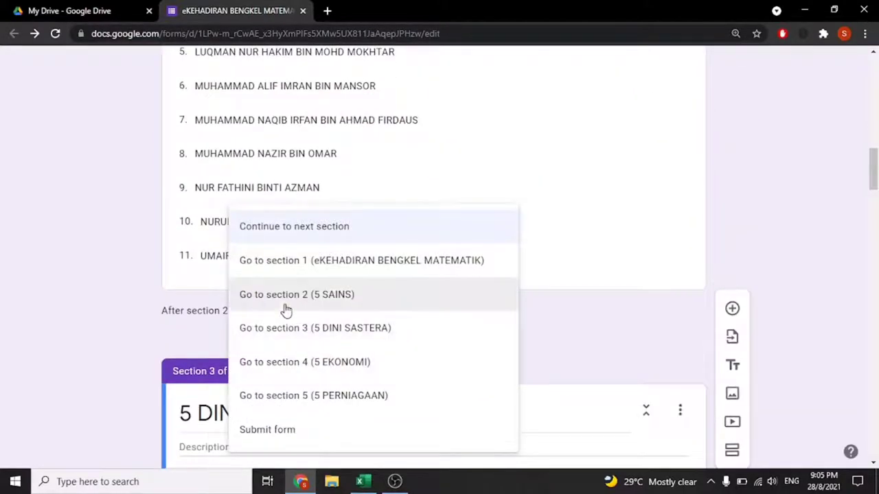
click(287, 429)
- Set sections 3 and 4 to 'Submit form' after the section as well
scroll(336, 339, down, 2)
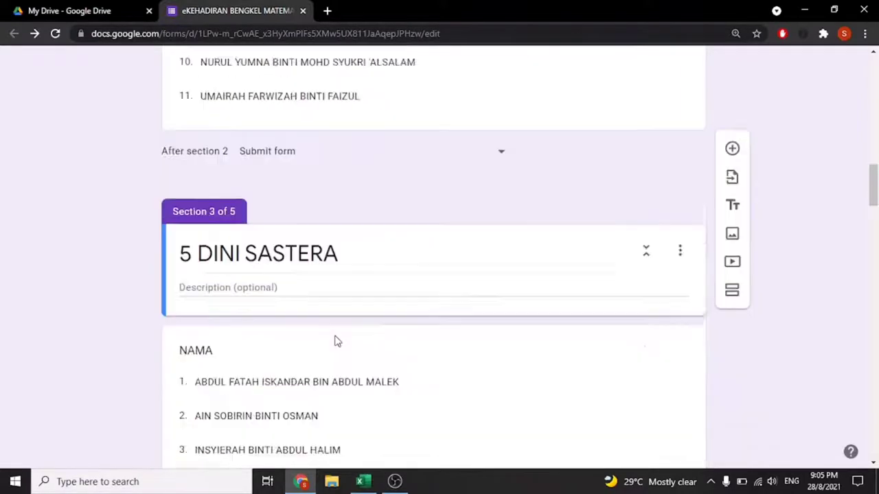
scroll(335, 339, down, 3)
scroll(336, 339, down, 4)
click(337, 266)
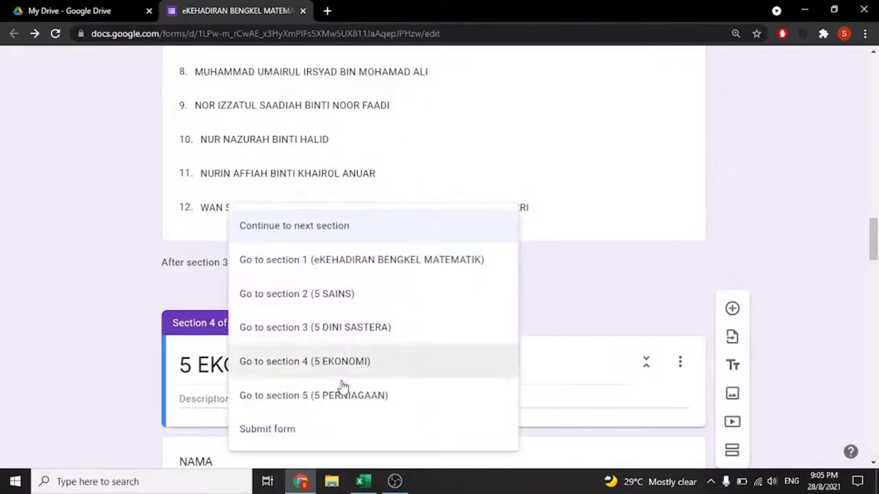
click(327, 437)
scroll(414, 304, down, 7)
scroll(414, 302, down, 4)
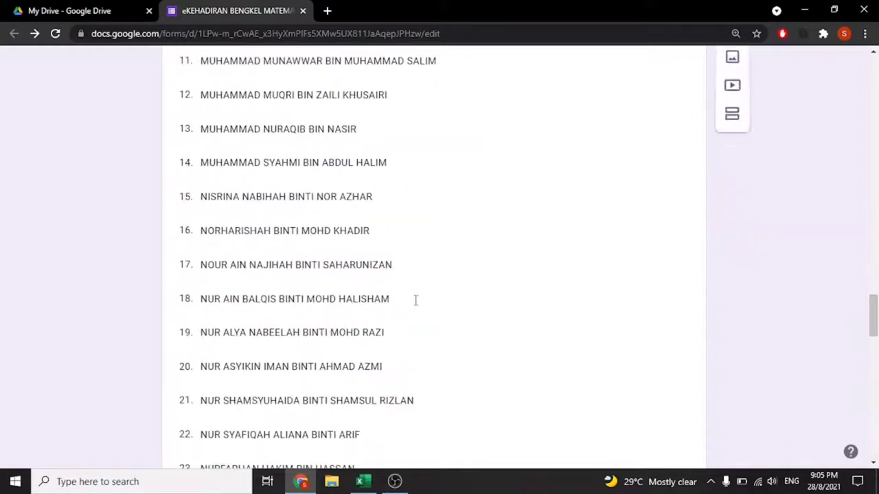
scroll(398, 336, down, 2)
scroll(376, 376, down, 2)
click(363, 343)
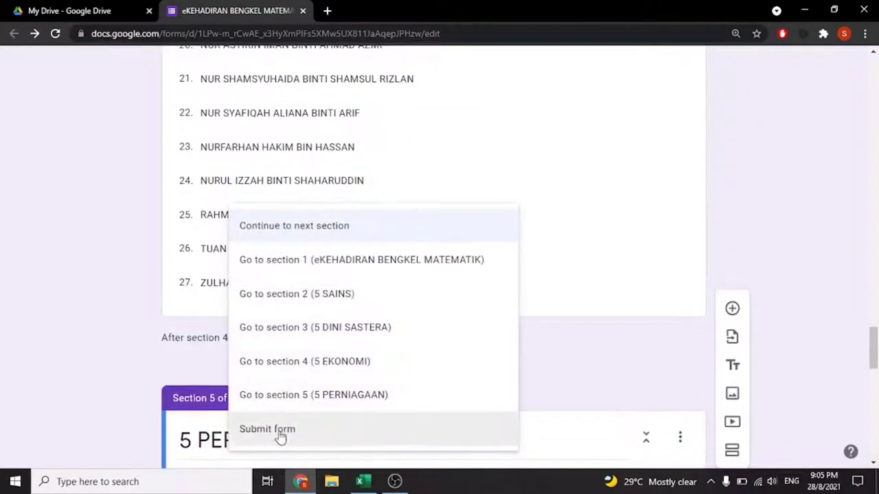
click(276, 434)
- Check the Responses tab, then preview the form as a respondent
scroll(363, 368, down, 3)
scroll(363, 368, down, 5)
scroll(363, 370, down, 4)
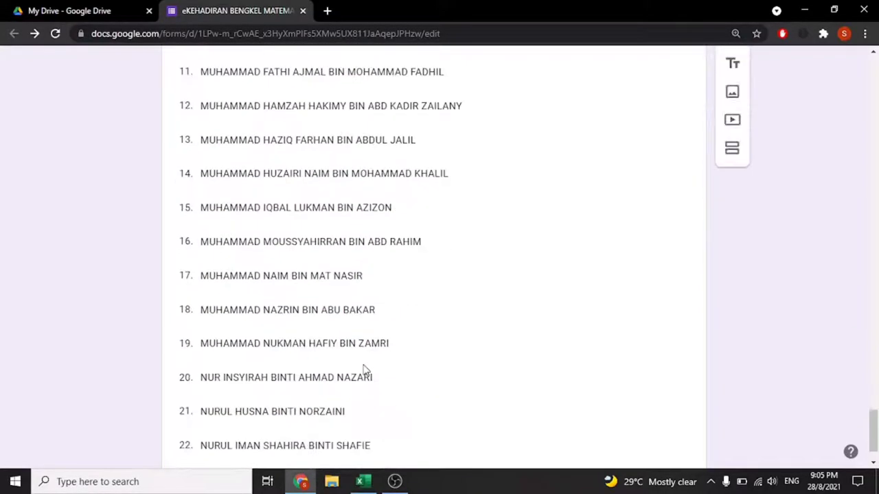
scroll(364, 369, down, 1)
scroll(415, 384, up, 4)
scroll(515, 383, up, 1)
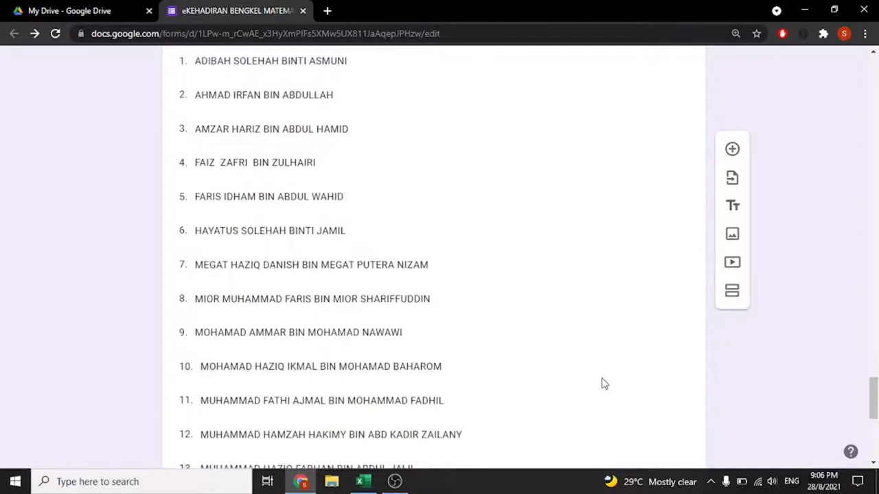
drag(875, 412, 826, 83)
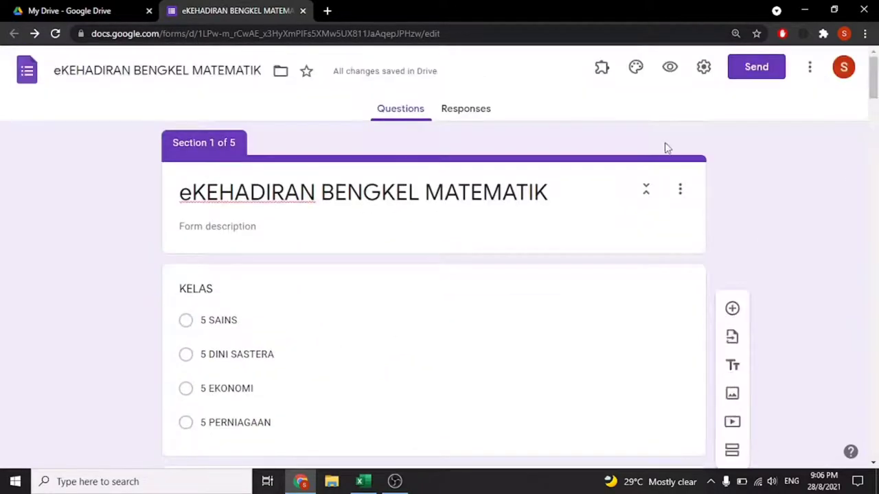
click(465, 108)
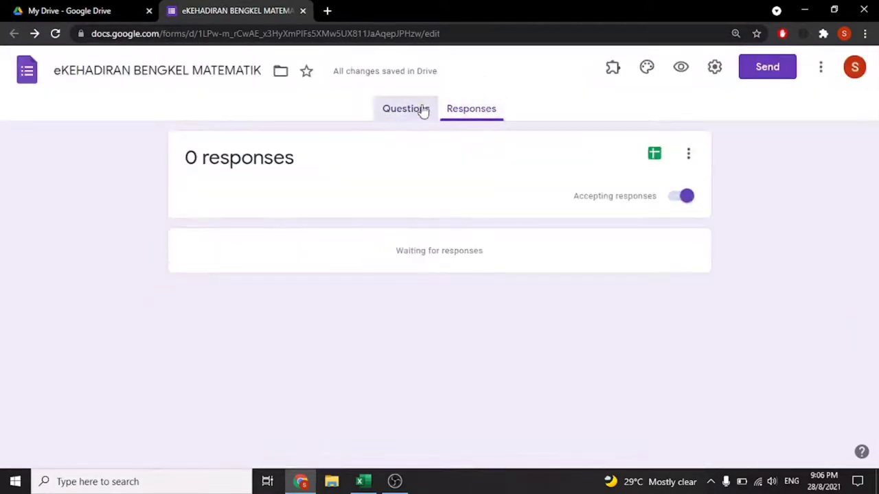
click(418, 109)
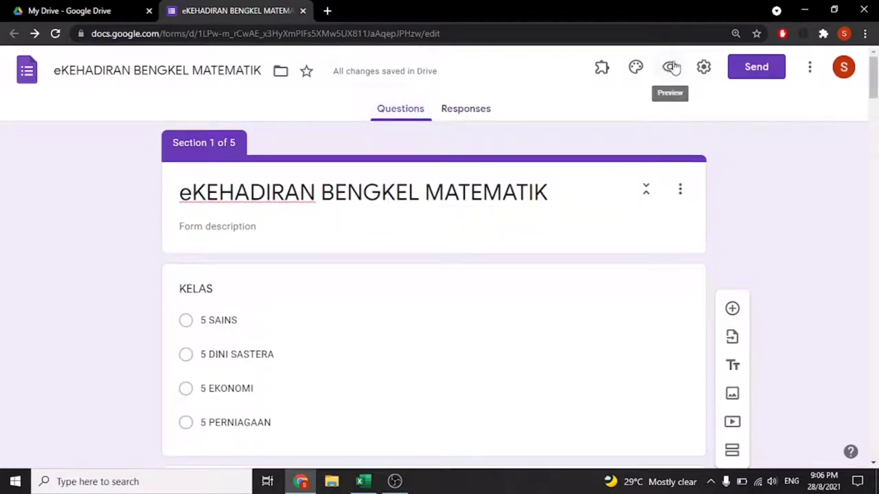
click(669, 69)
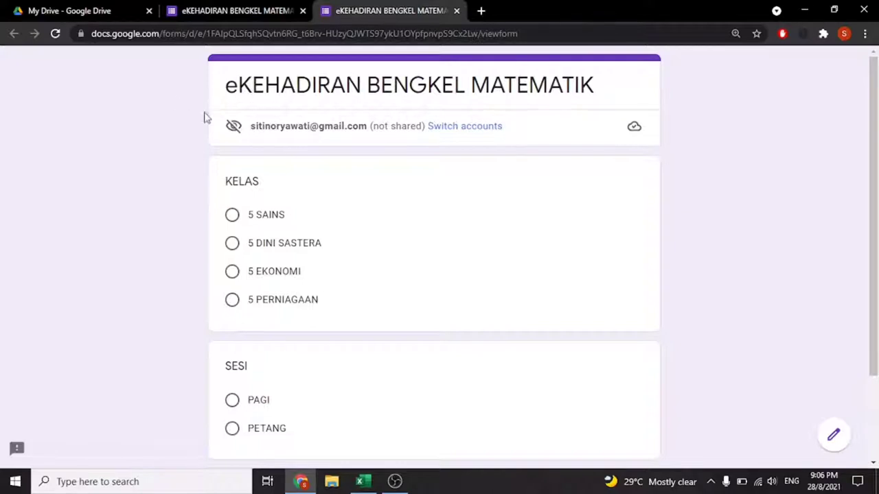
- Answer 5 SAINS and PAGI, choose a student from NAMA, and submit the test response
scroll(304, 247, down, 2)
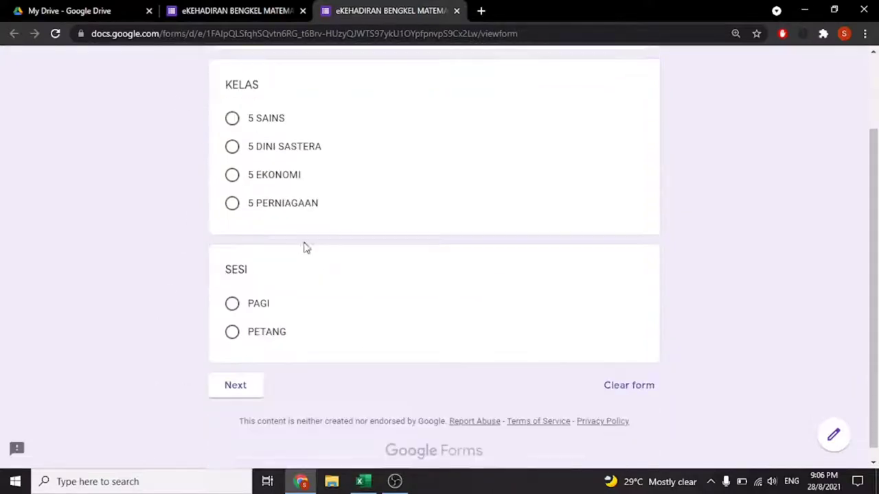
click(258, 110)
click(240, 319)
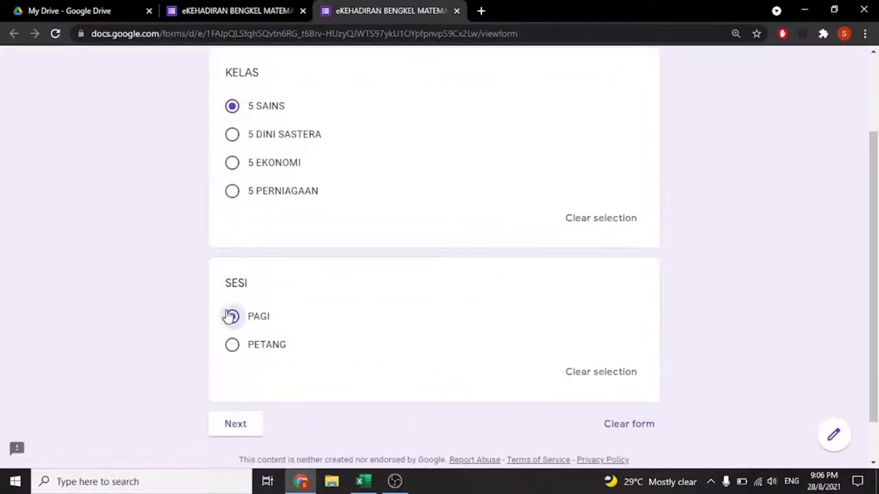
click(237, 429)
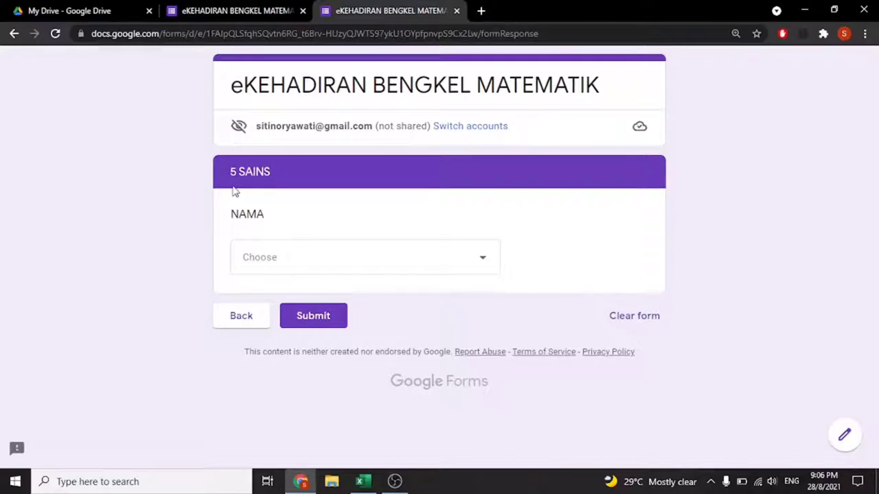
click(365, 263)
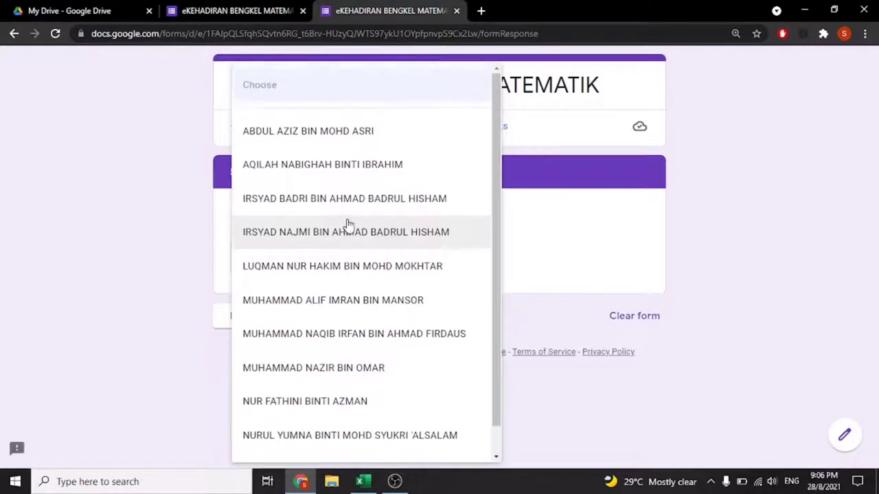
click(359, 135)
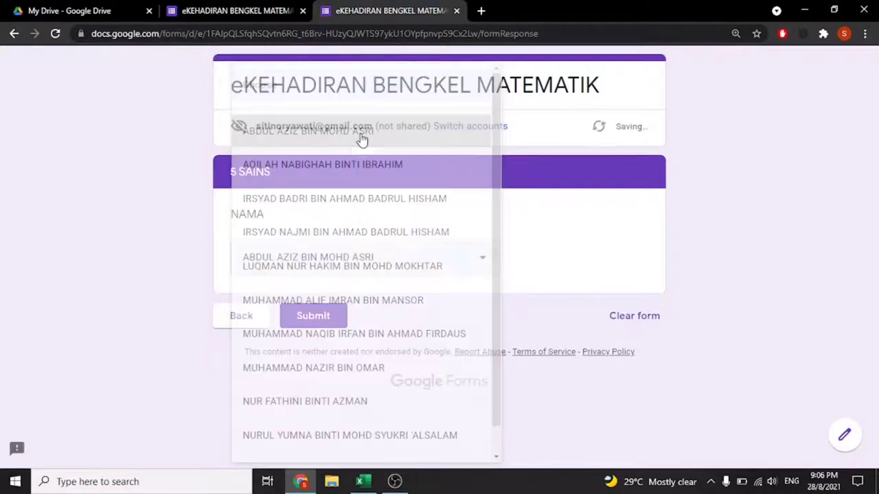
click(313, 317)
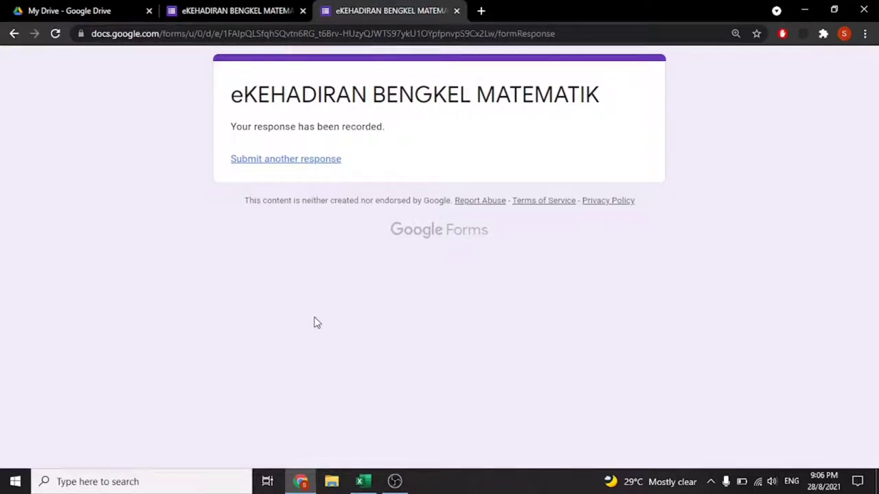
- Return to the form editor and look through the theme options before closing them
click(247, 11)
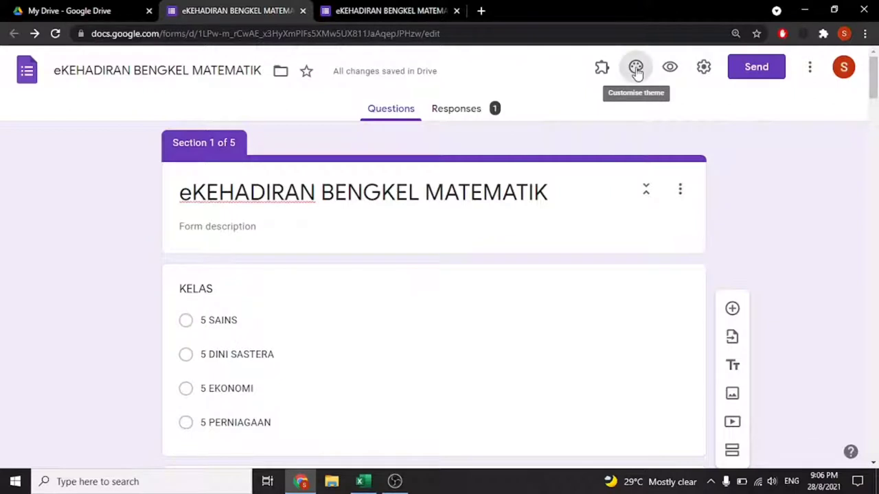
click(636, 72)
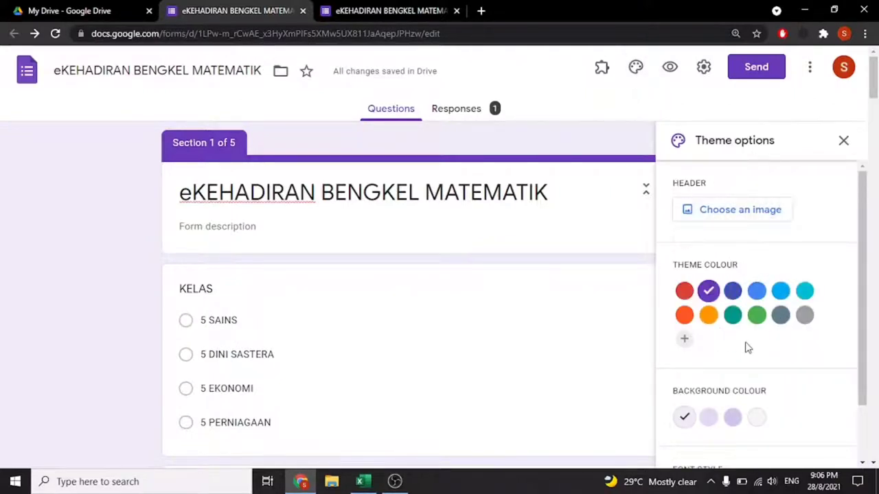
scroll(736, 357, down, 1)
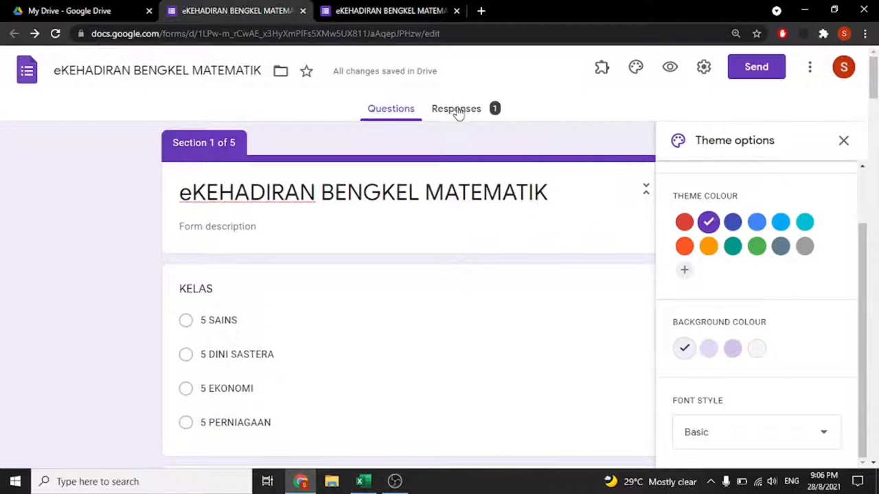
click(843, 141)
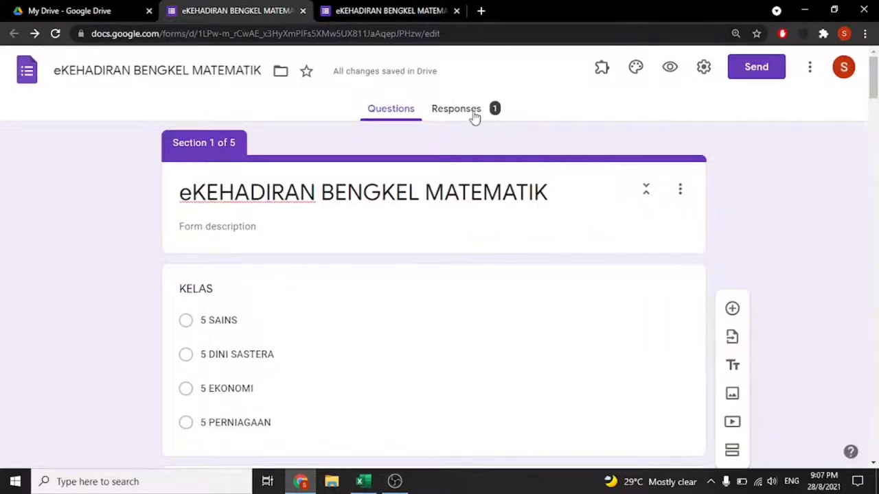
- From the Responses tab, link the answers to a newly created spreadsheet
click(474, 116)
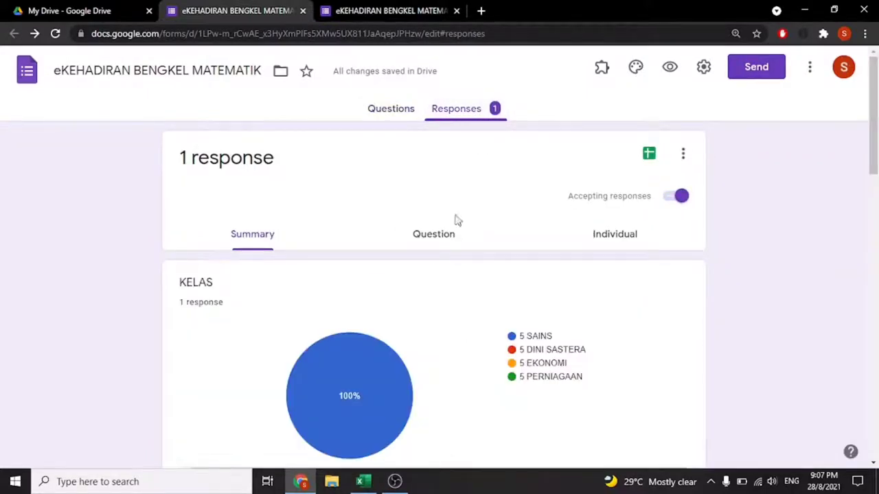
click(645, 158)
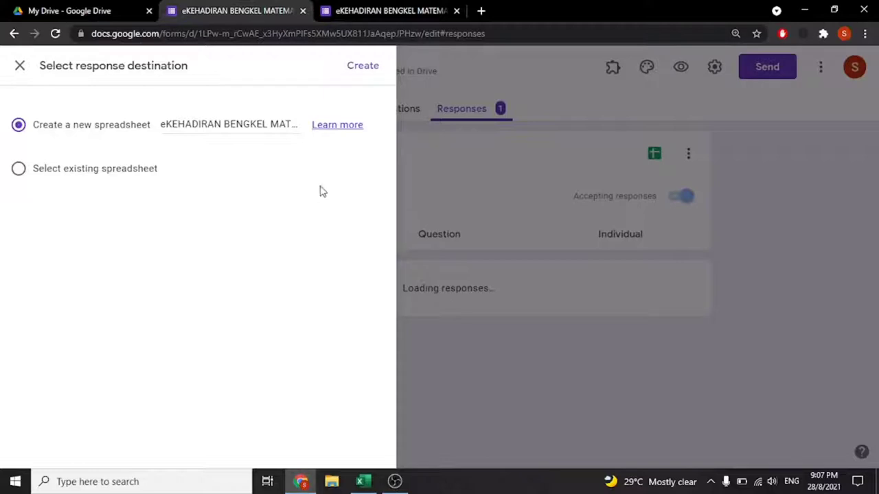
click(362, 66)
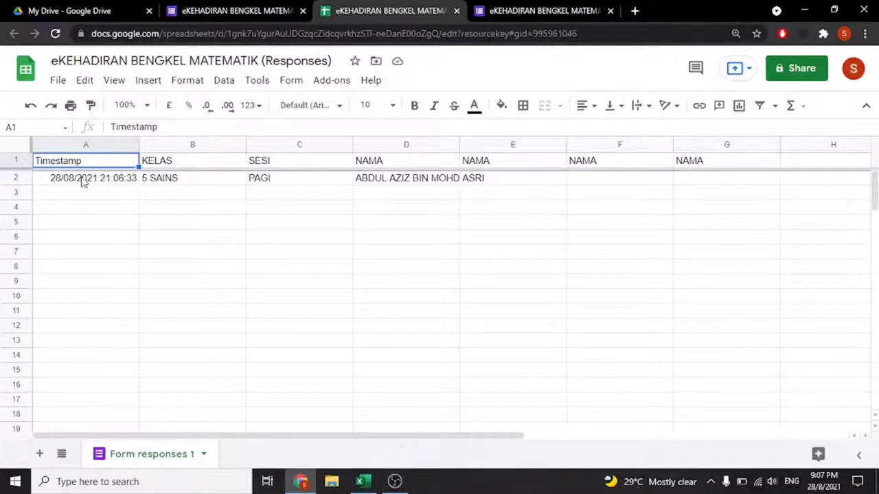
- Split column A's timestamps into date and time with Data > Split text to columns
click(79, 144)
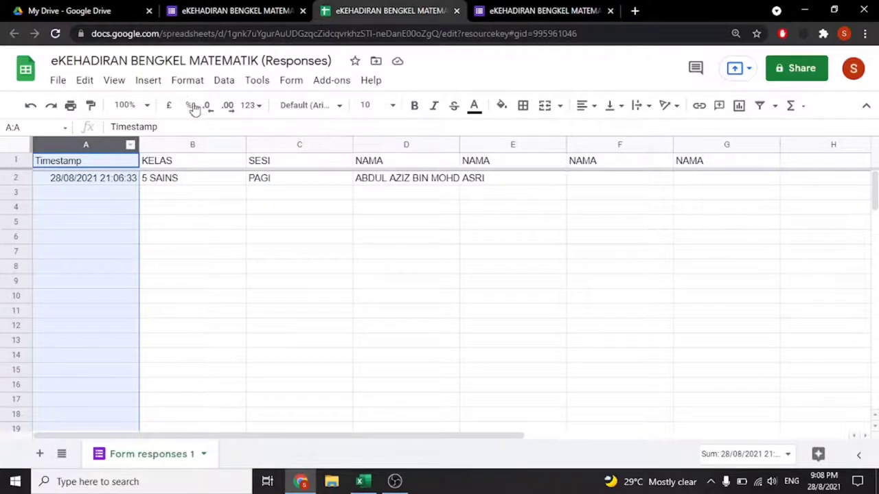
click(226, 82)
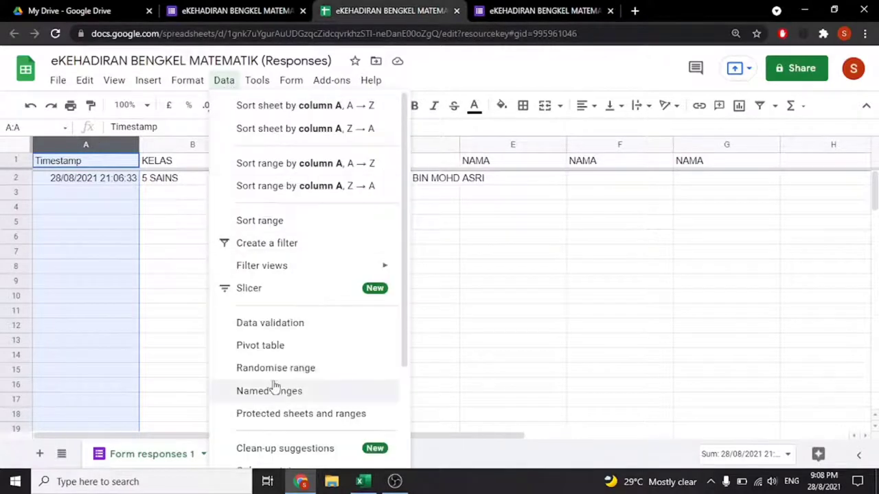
scroll(275, 385, down, 3)
scroll(274, 368, down, 1)
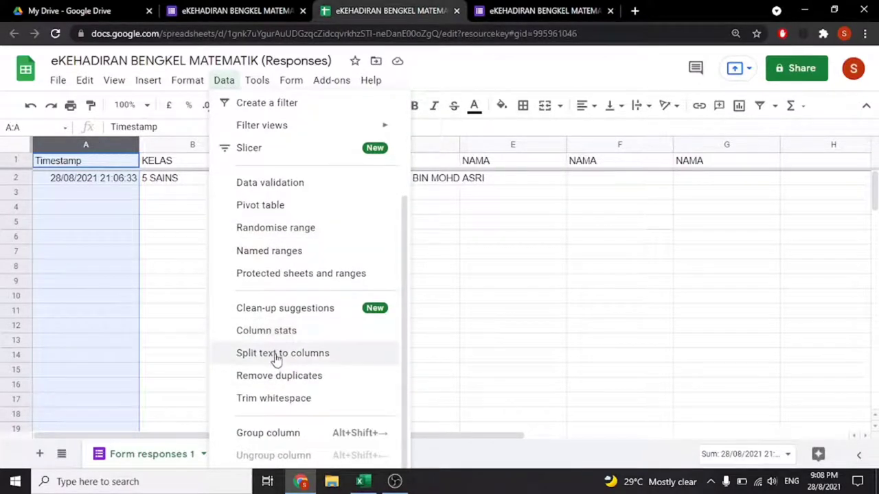
click(276, 356)
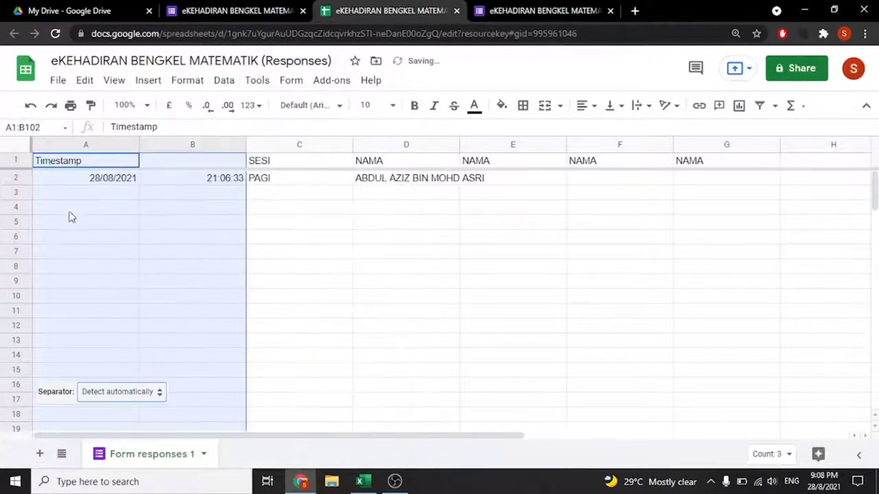
click(197, 211)
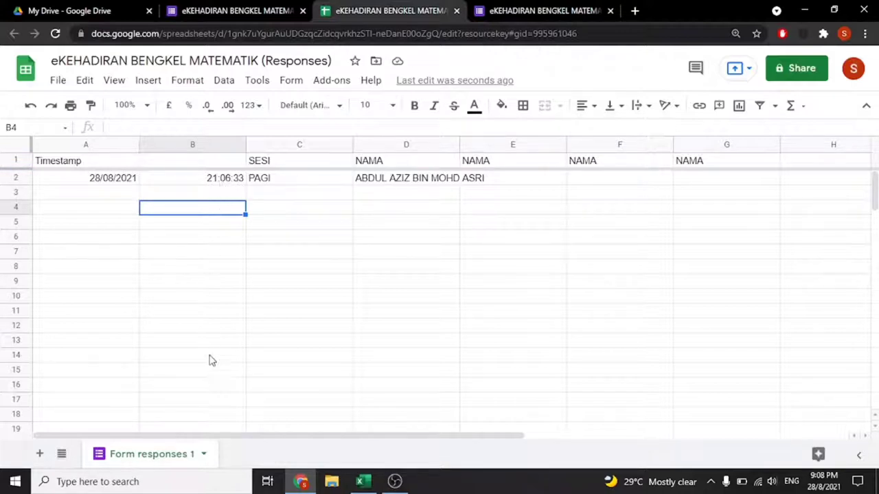
- Add a blank Sheet2 and copy the 5SC student names from the Excel list
click(39, 453)
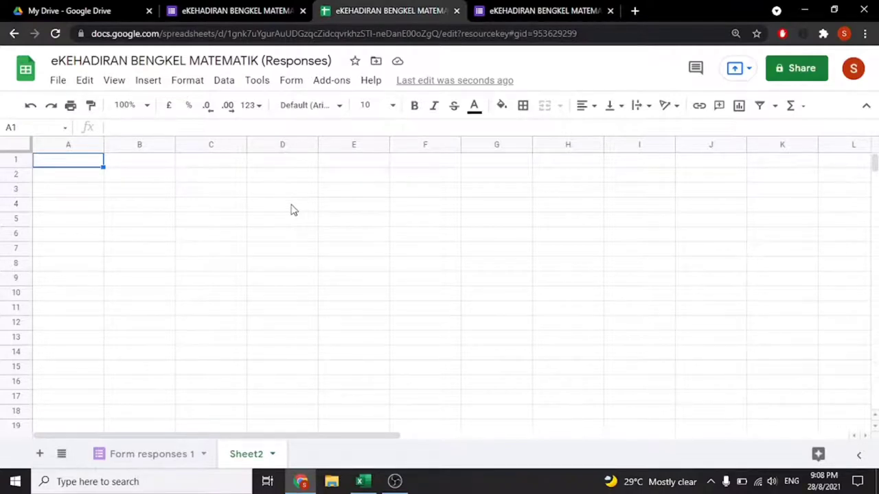
click(138, 177)
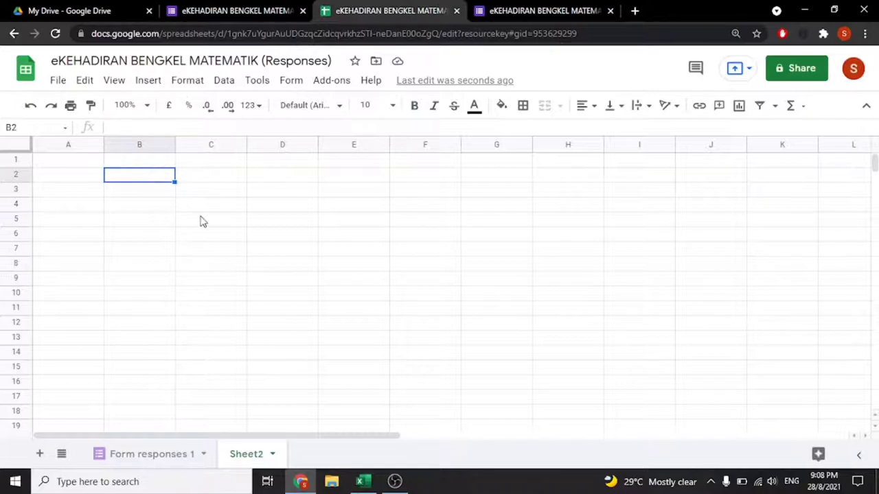
click(362, 482)
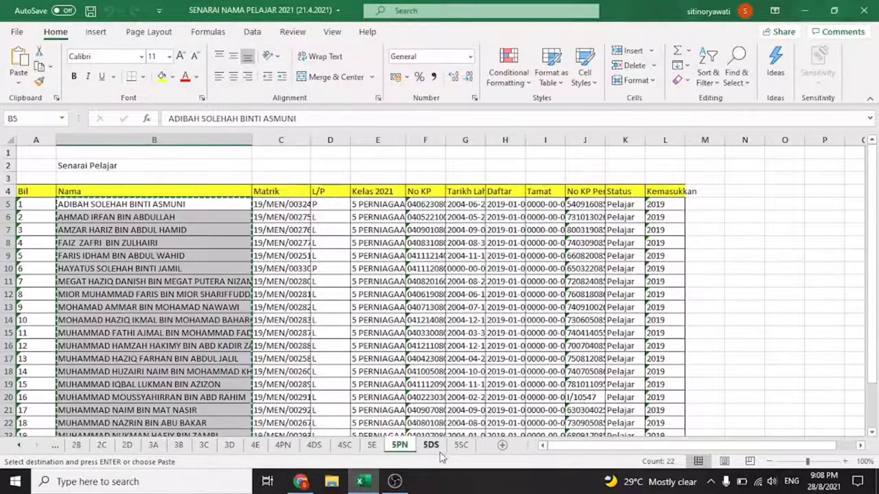
click(460, 445)
right_click(163, 242)
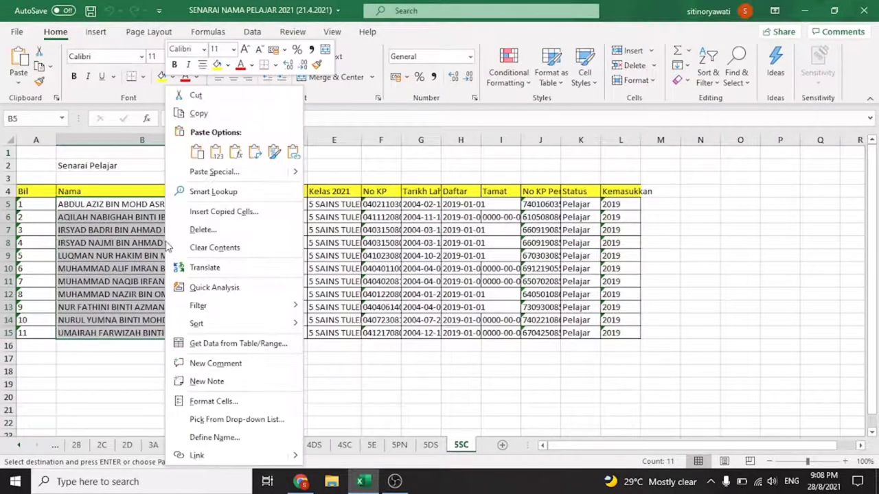
click(222, 121)
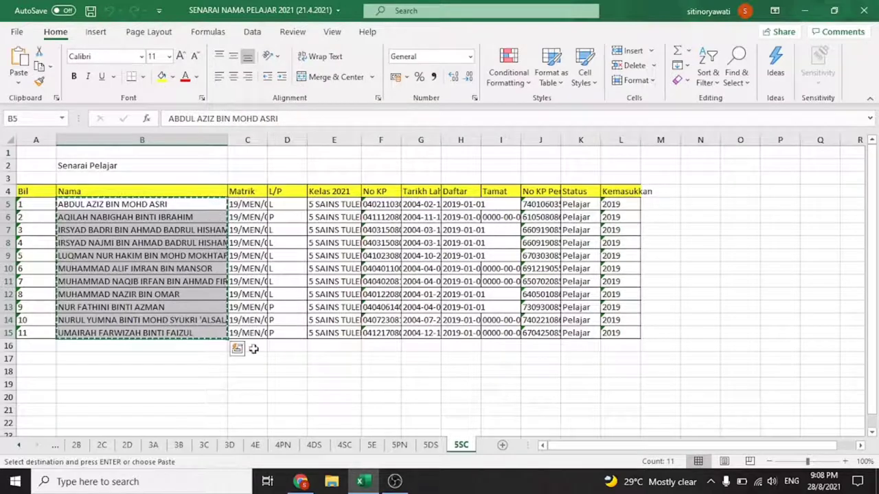
- Paste the 5SC names as values only into Sheet2 starting at B2
click(301, 481)
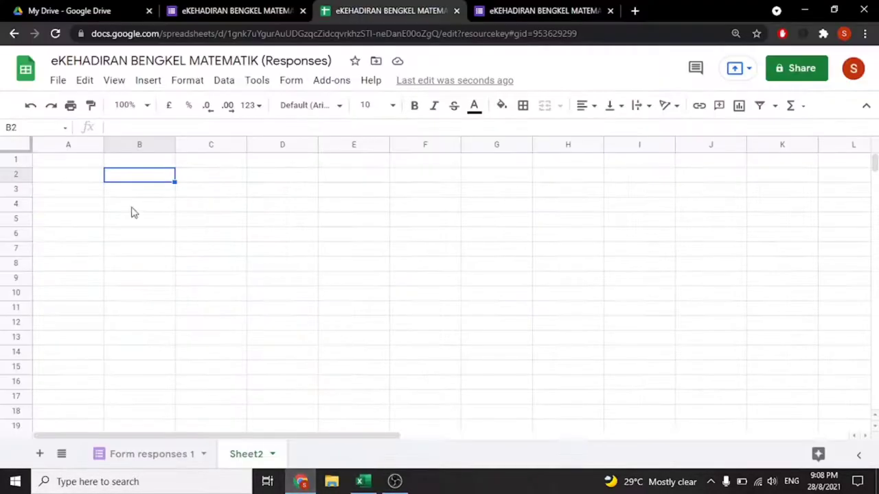
right_click(126, 184)
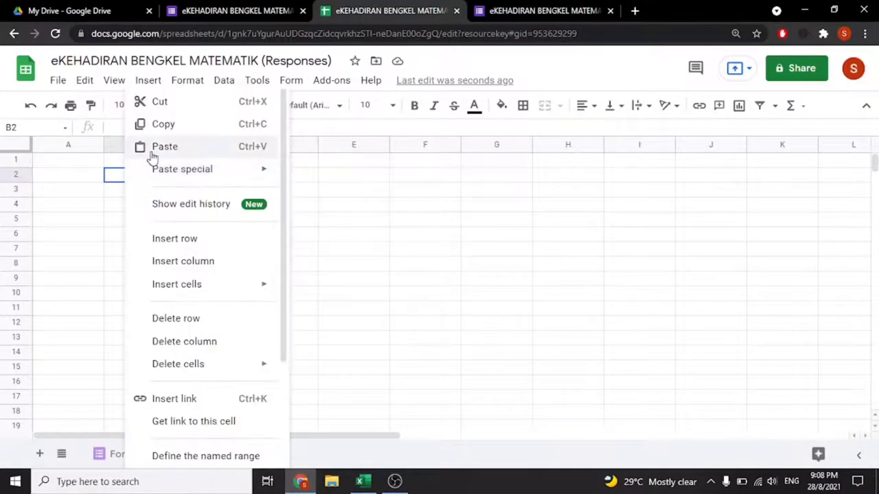
mouse_move(182, 169)
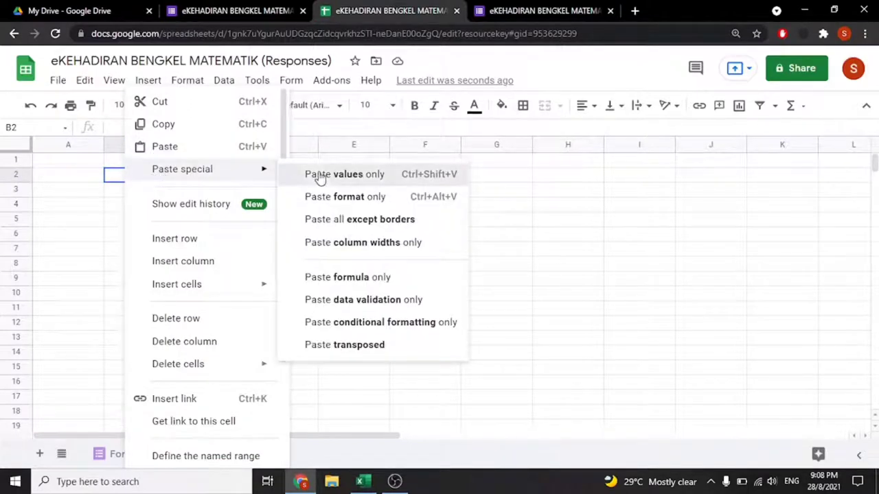
click(320, 173)
- Copy the 5DS names from Excel and paste them as values at B13
click(359, 480)
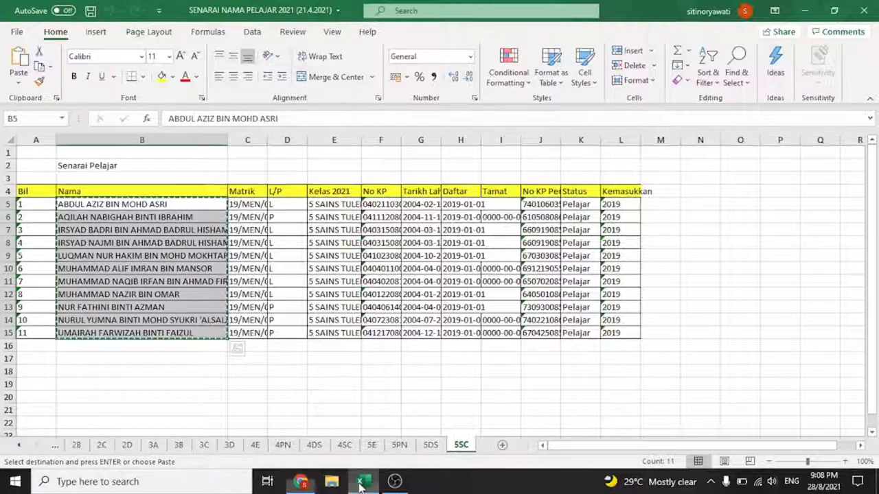
click(430, 445)
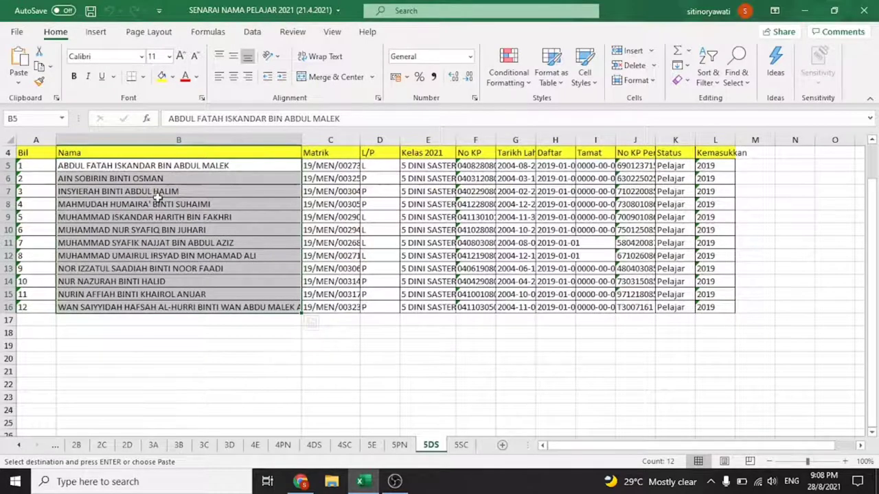
right_click(156, 199)
click(189, 112)
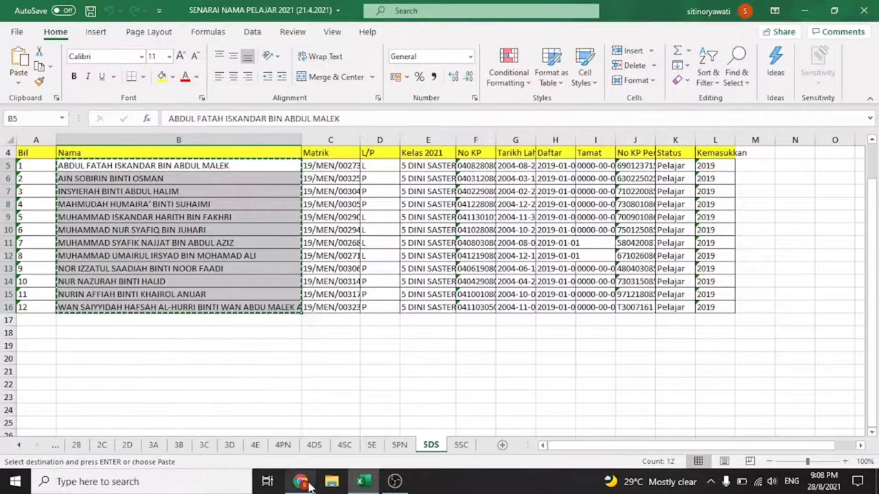
click(301, 481)
right_click(137, 343)
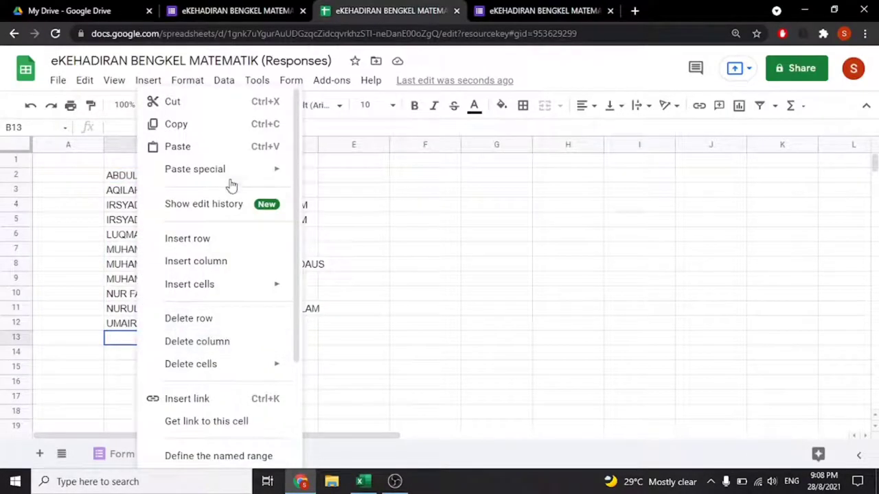
click(325, 174)
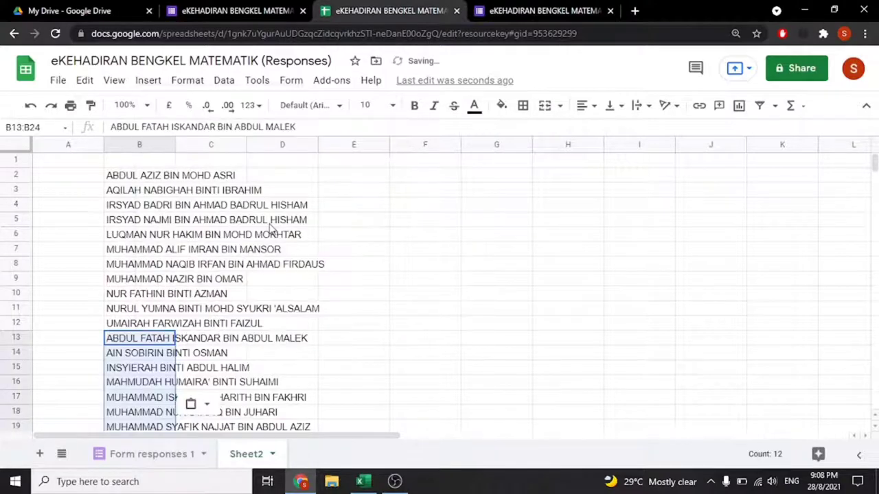
- Copy the 5E names from Excel and paste them as values at B25
click(360, 481)
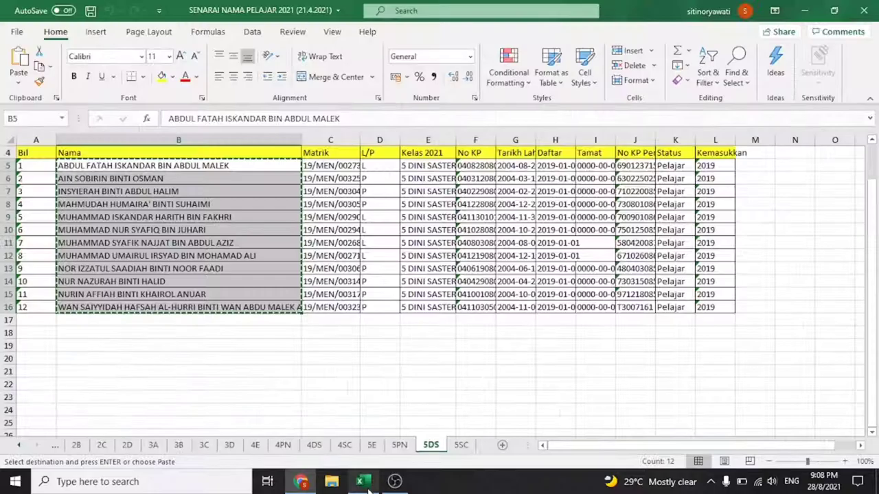
click(369, 445)
right_click(179, 221)
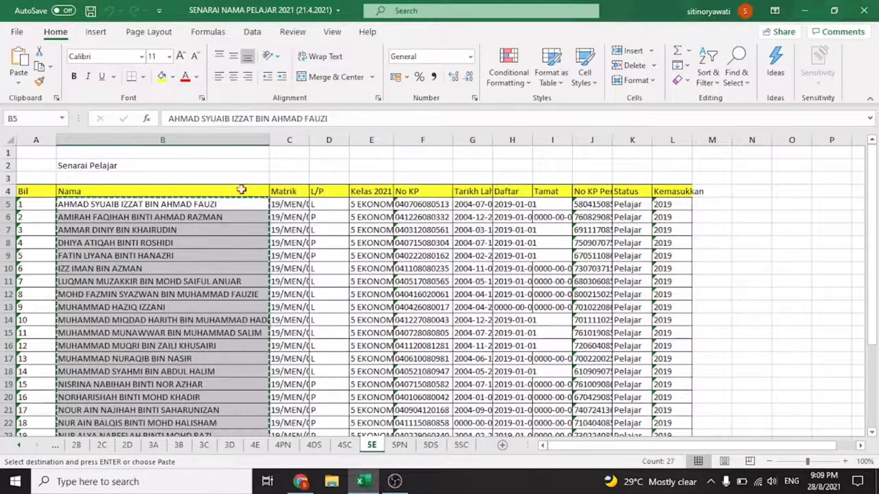
click(199, 112)
click(300, 481)
scroll(165, 383, down, 2)
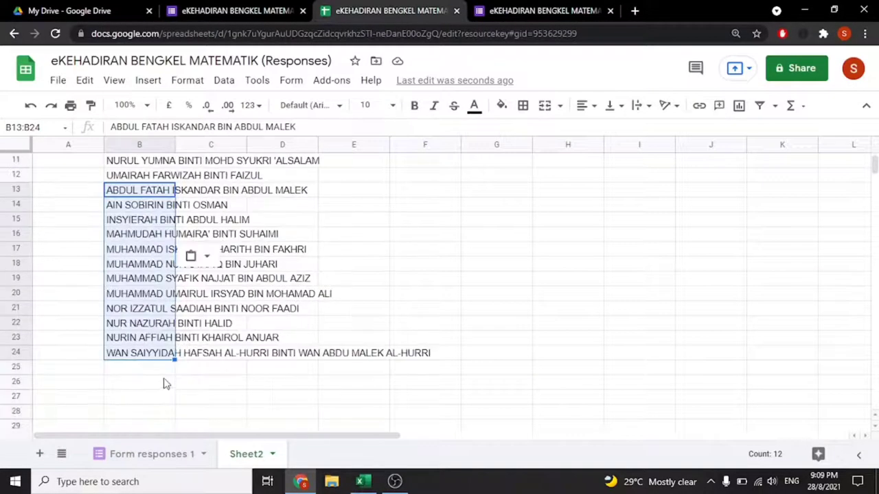
right_click(149, 371)
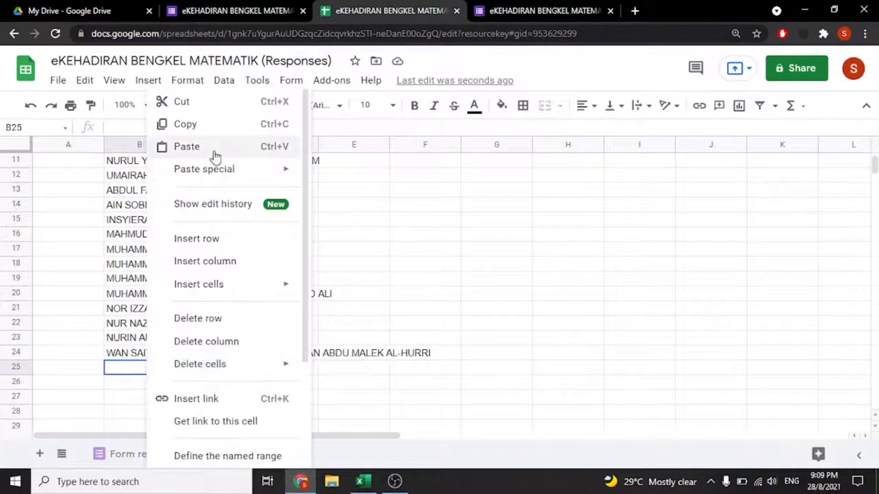
mouse_move(203, 169)
click(377, 274)
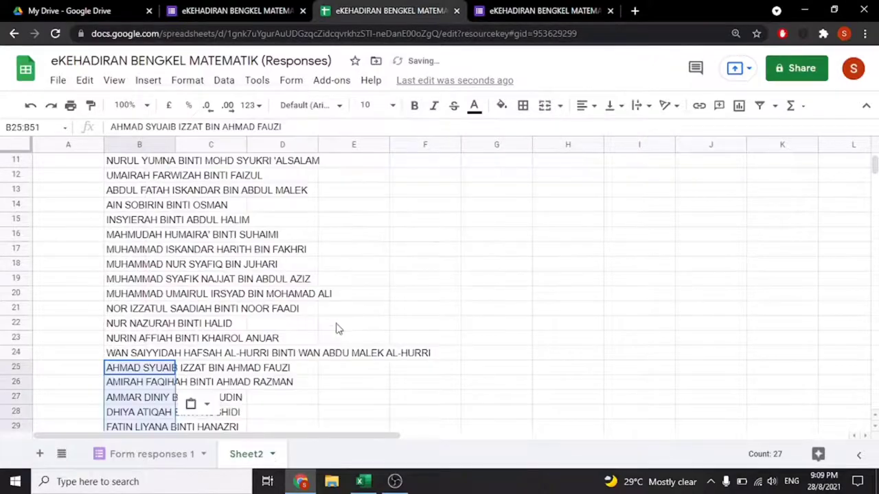
- Copy the 5PN names from Excel and paste them as values at B52
click(360, 482)
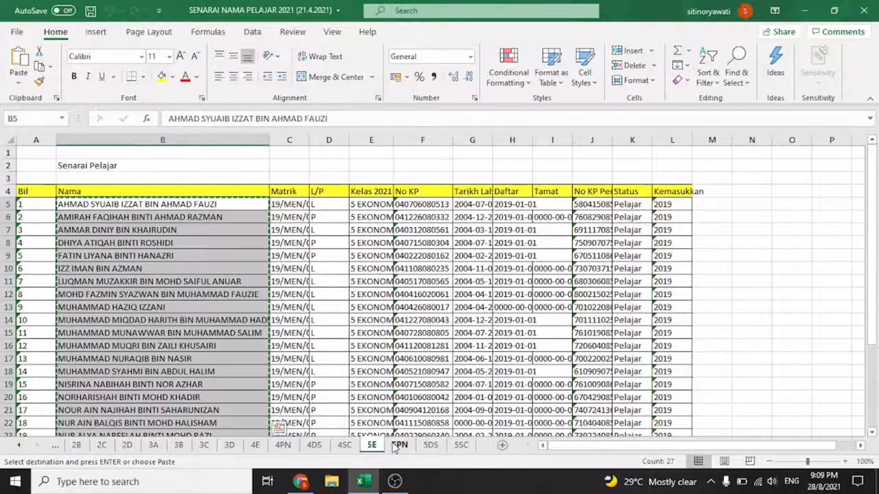
right_click(139, 309)
click(168, 112)
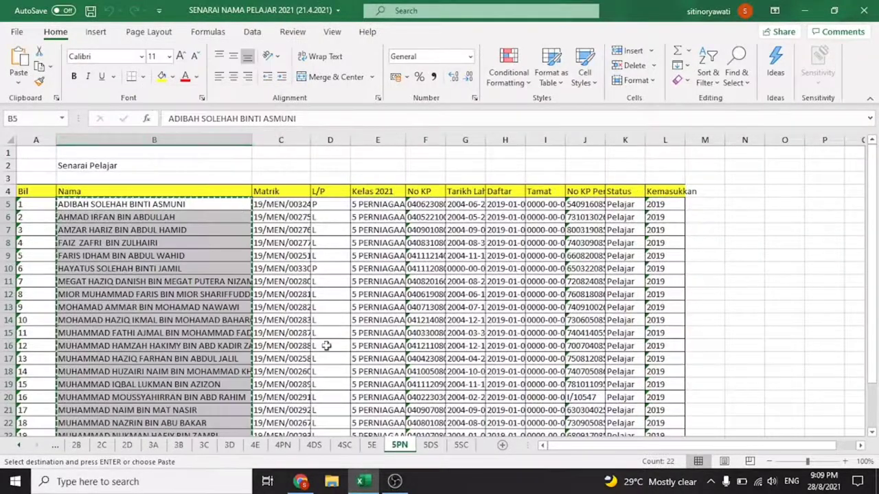
click(309, 482)
scroll(206, 405, down, 2)
scroll(147, 395, down, 2)
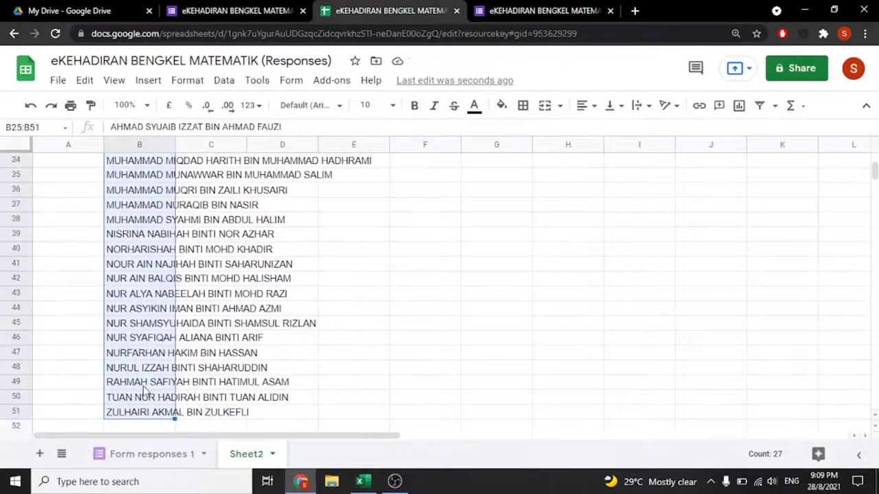
scroll(140, 351, down, 3)
click(137, 268)
right_click(137, 268)
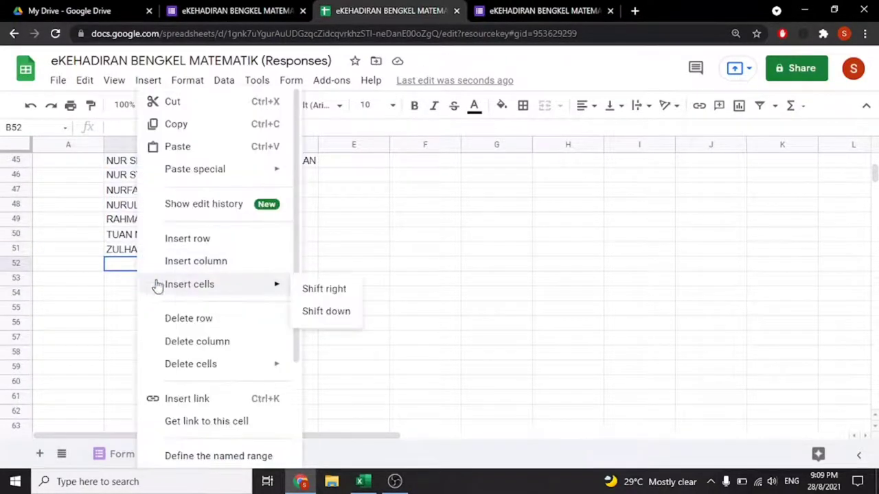
click(362, 177)
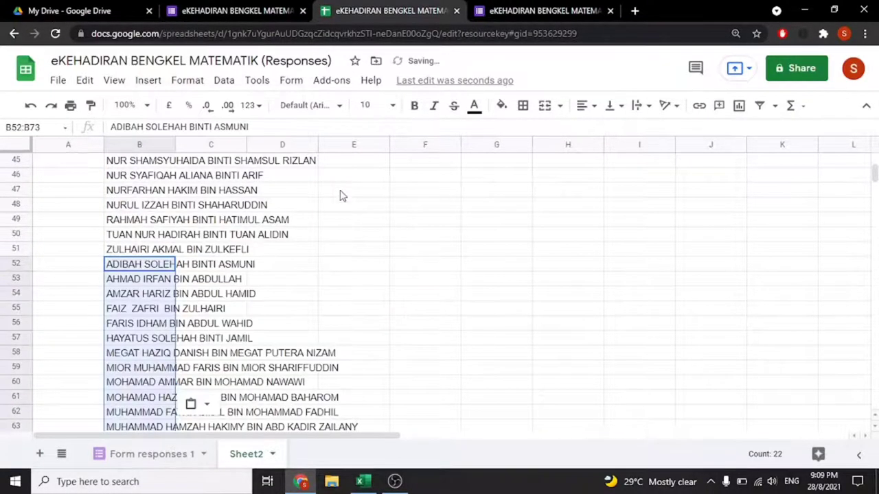
- Widen column B so the full student names fit
click(359, 481)
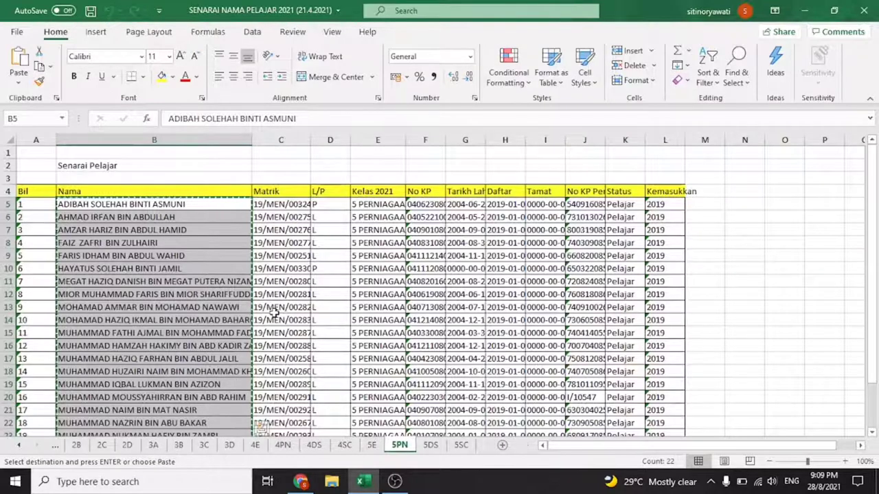
click(302, 482)
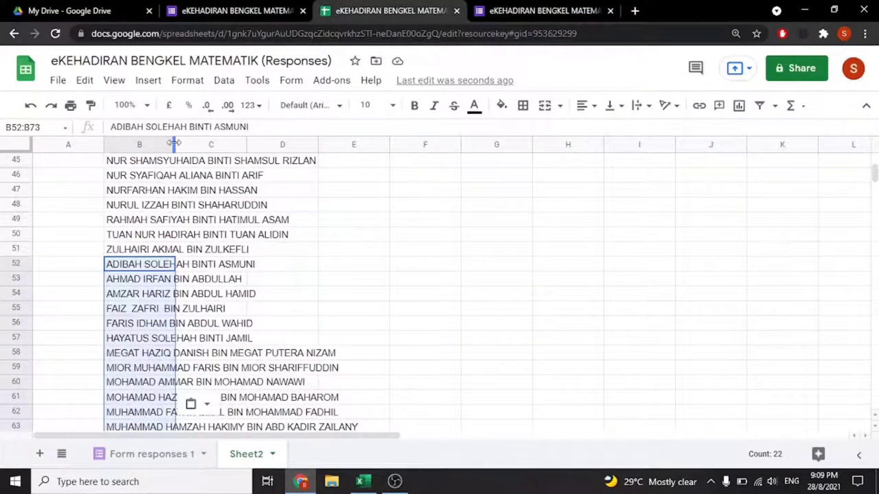
drag(174, 144, 378, 168)
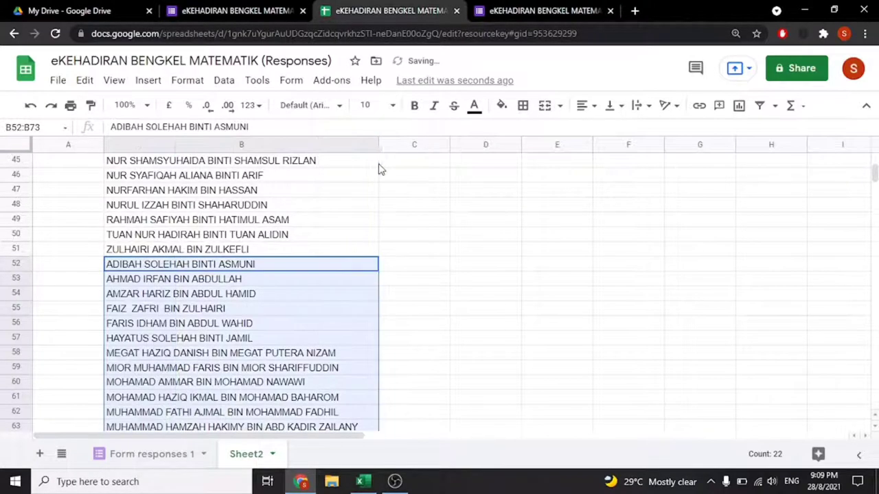
click(335, 212)
scroll(335, 214, up, 7)
scroll(336, 214, up, 6)
scroll(336, 214, up, 1)
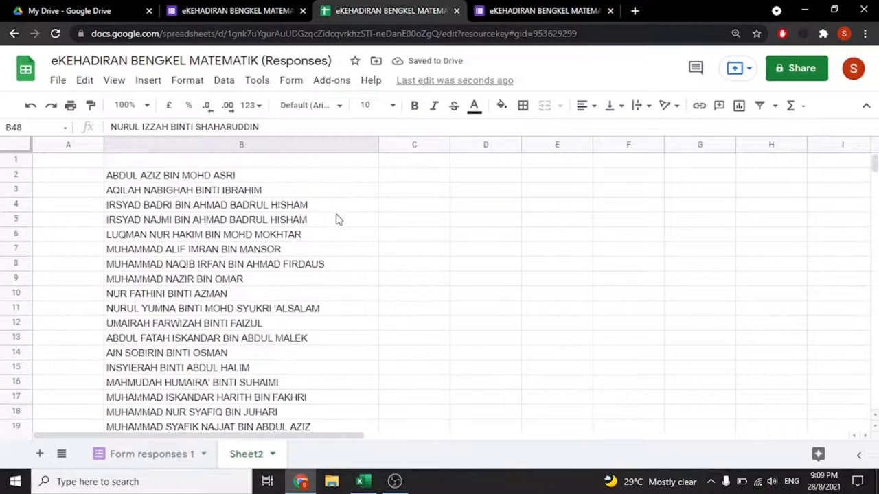
- Enter 5 SAINS in C2 and copy it down through C3:C12
click(411, 175)
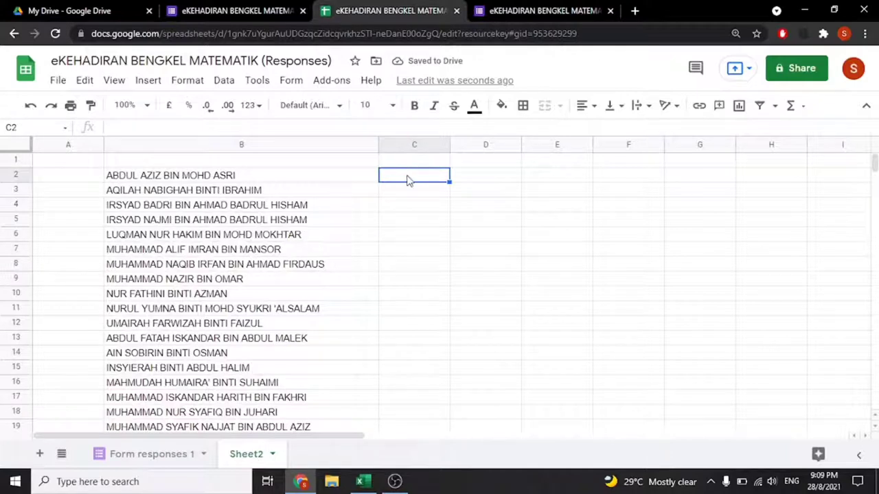
text(5 SAINS)
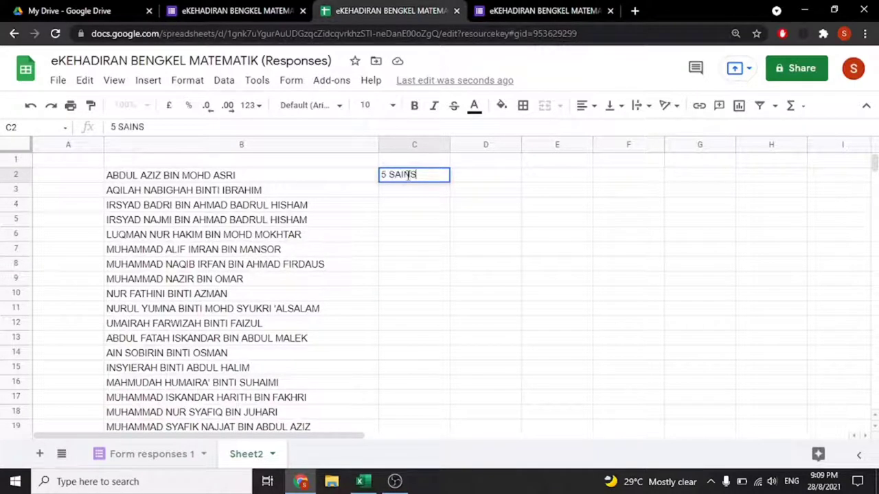
key(Return)
click(409, 176)
right_click(416, 176)
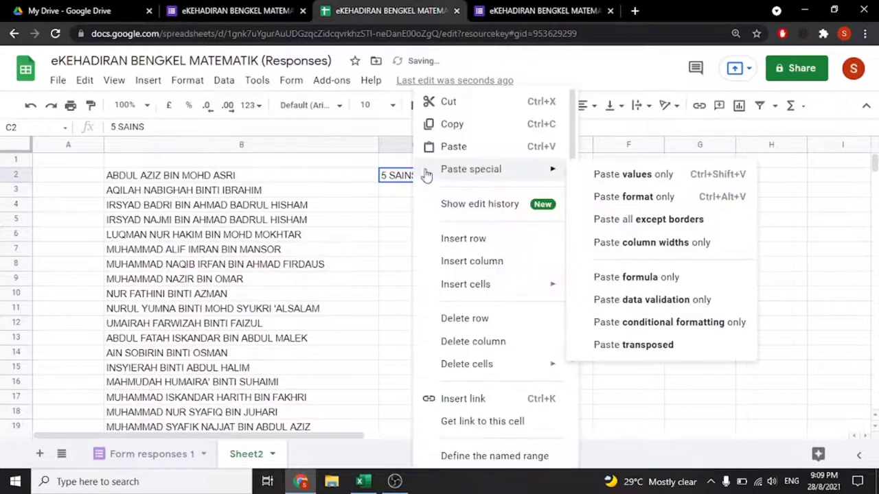
click(453, 125)
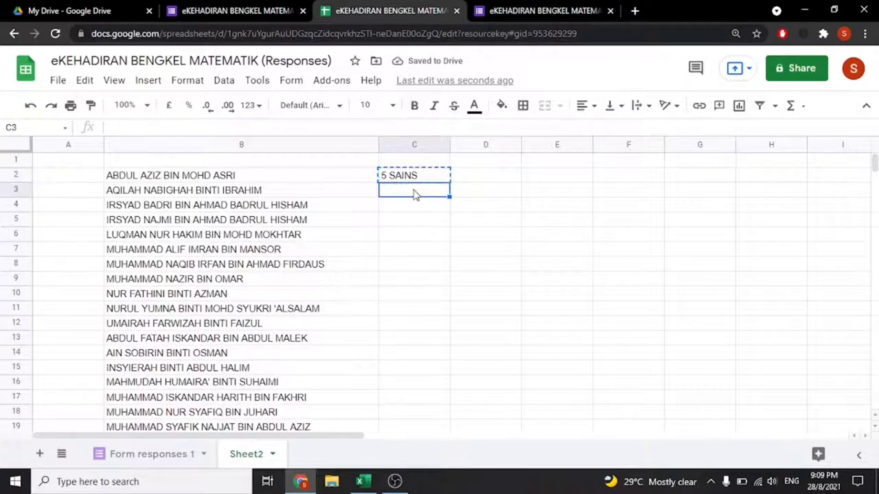
drag(414, 190, 406, 326)
right_click(405, 329)
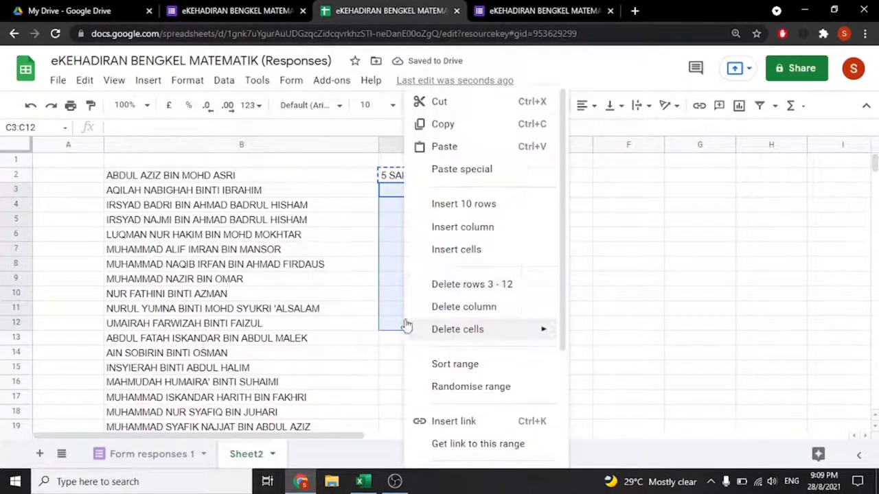
click(431, 147)
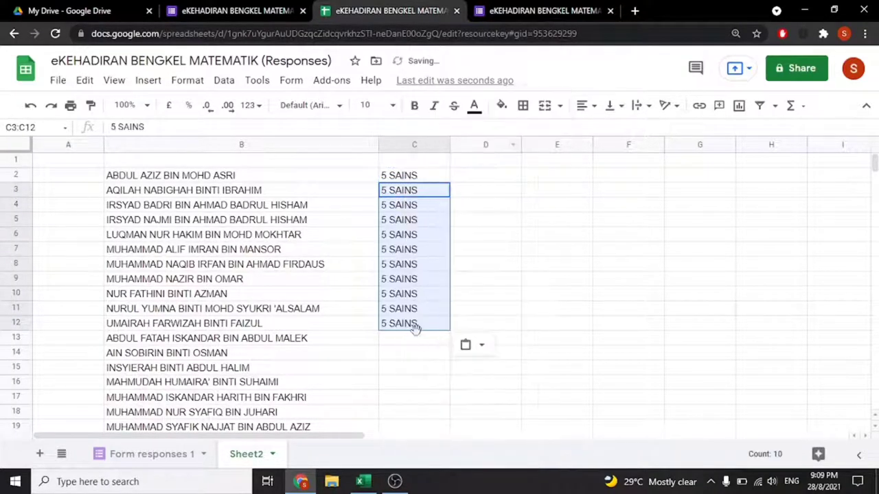
- Enter 5 DINI SASTERA in C13 and copy it into C14:C24
scroll(414, 328, down, 1)
click(406, 298)
text(5 D)
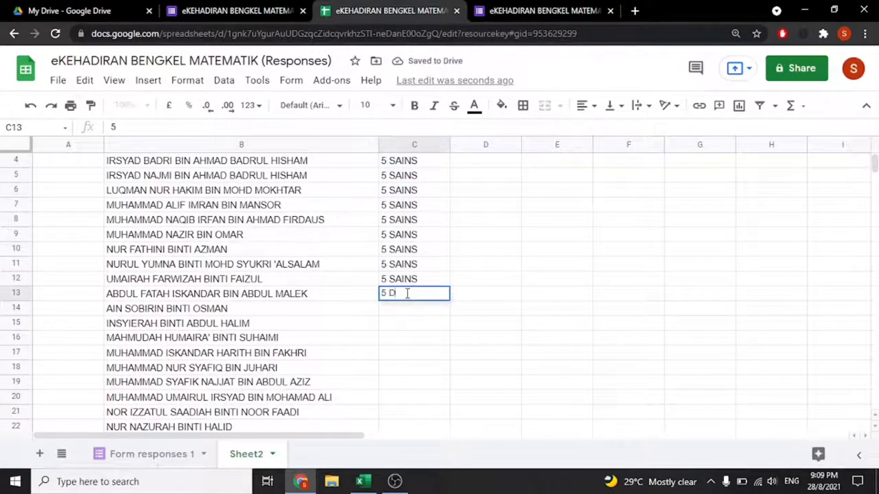
text(INI SASTERA)
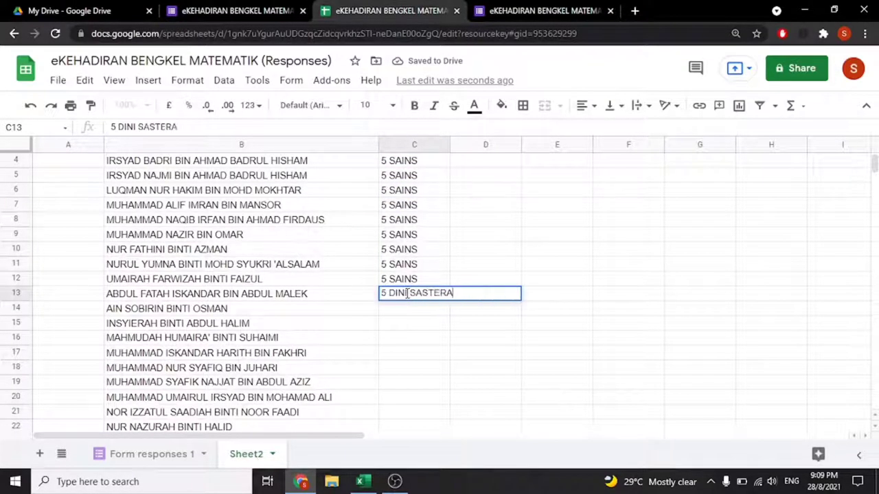
click(405, 337)
click(404, 297)
right_click(404, 297)
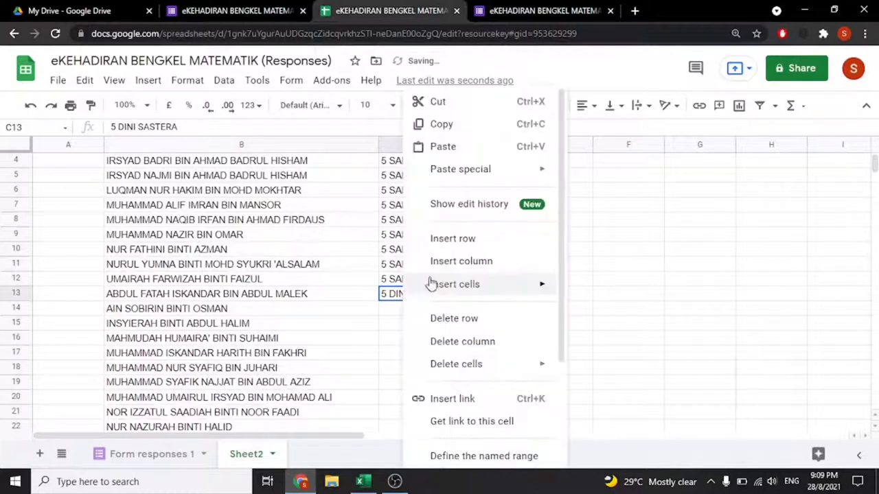
click(462, 135)
scroll(403, 201, down, 2)
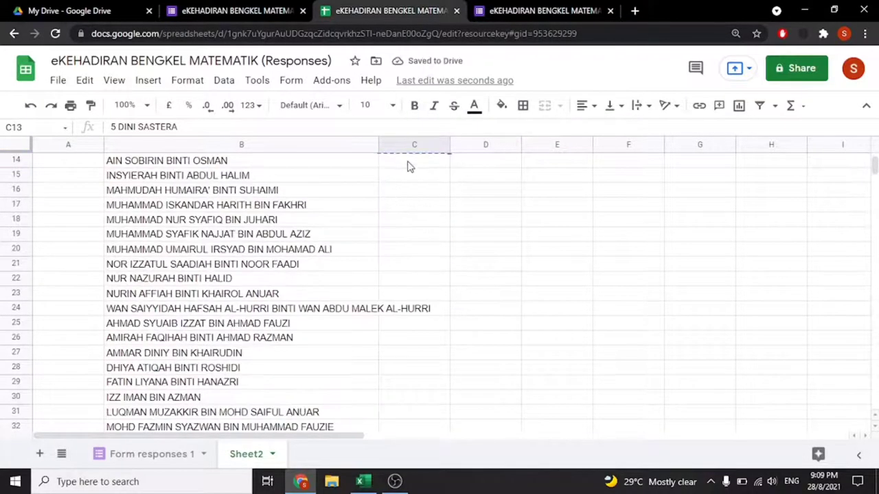
drag(409, 166, 411, 310)
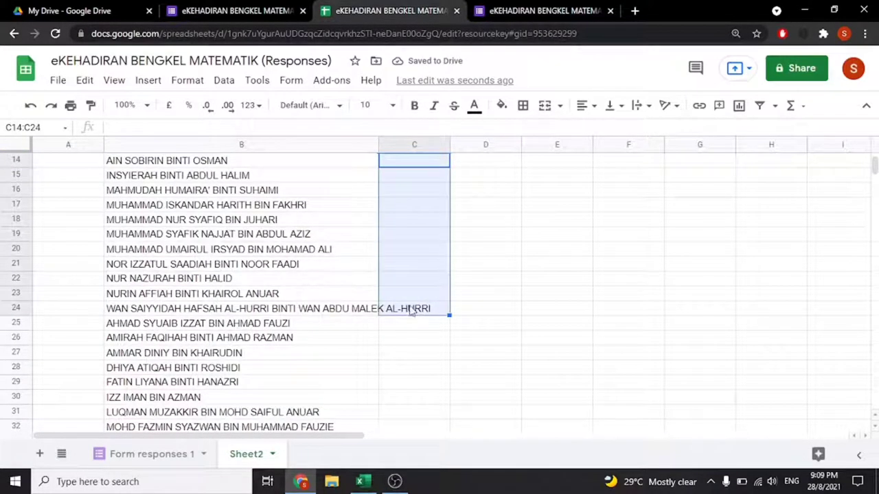
right_click(407, 283)
mouse_move(462, 169)
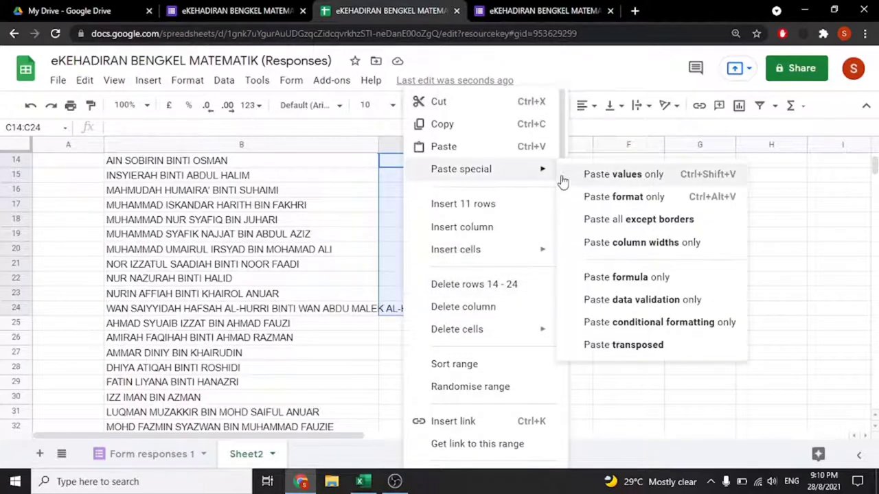
click(439, 147)
- Apply Format > Text wrapping > Wrap to column B
click(335, 340)
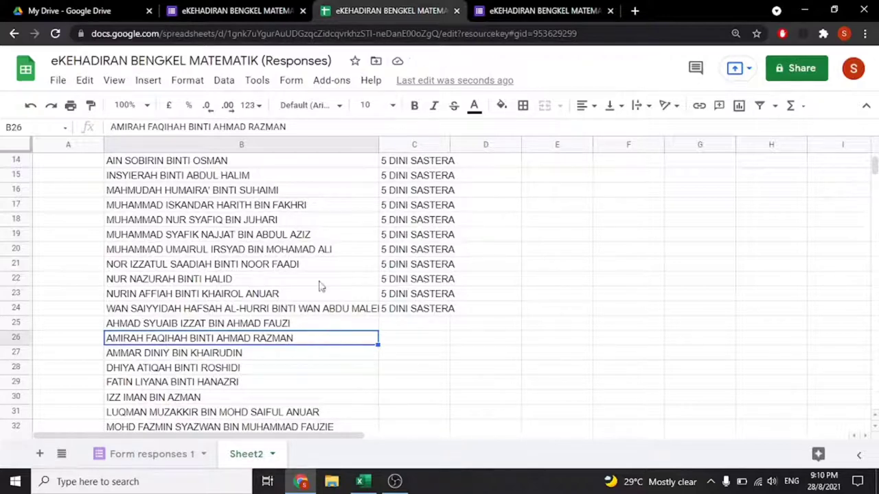
click(291, 144)
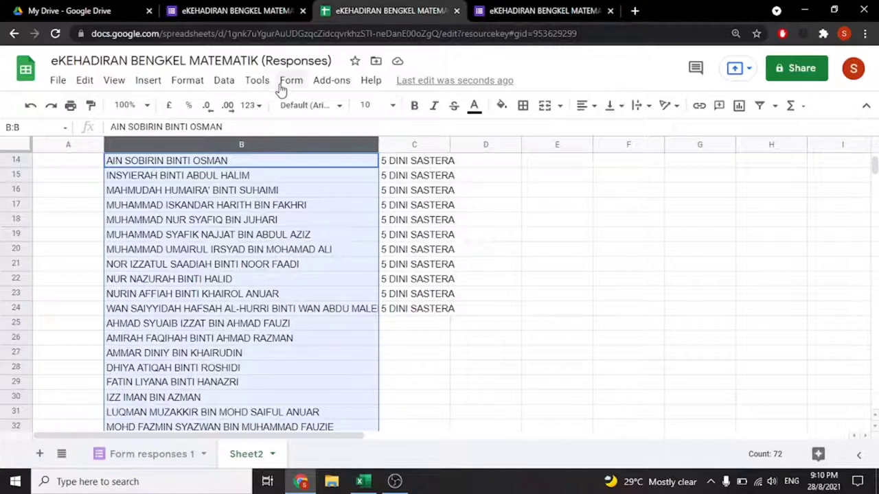
click(188, 81)
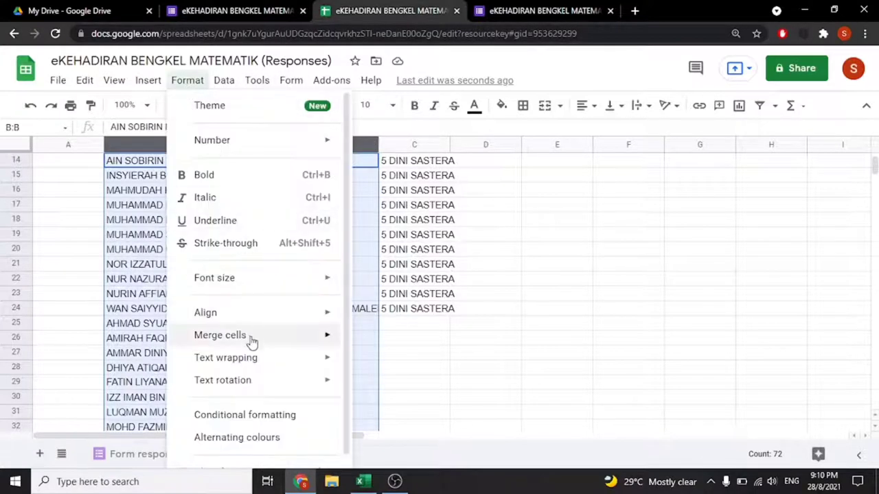
mouse_move(226, 358)
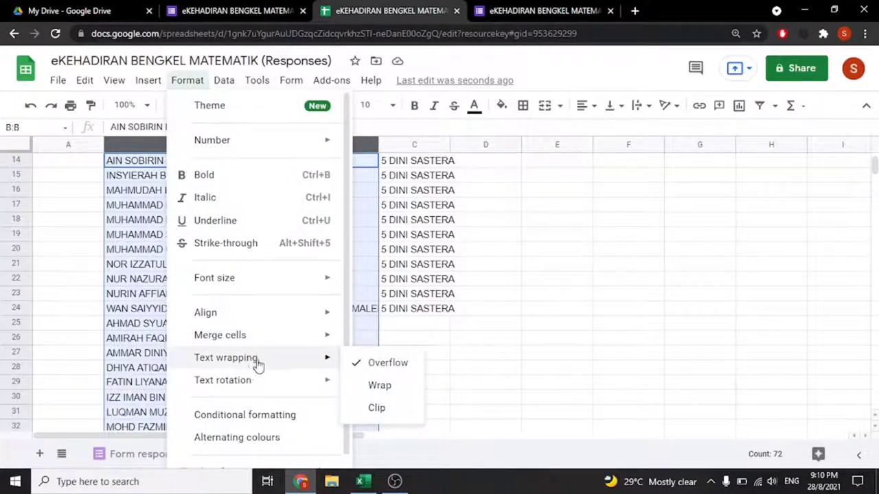
click(373, 388)
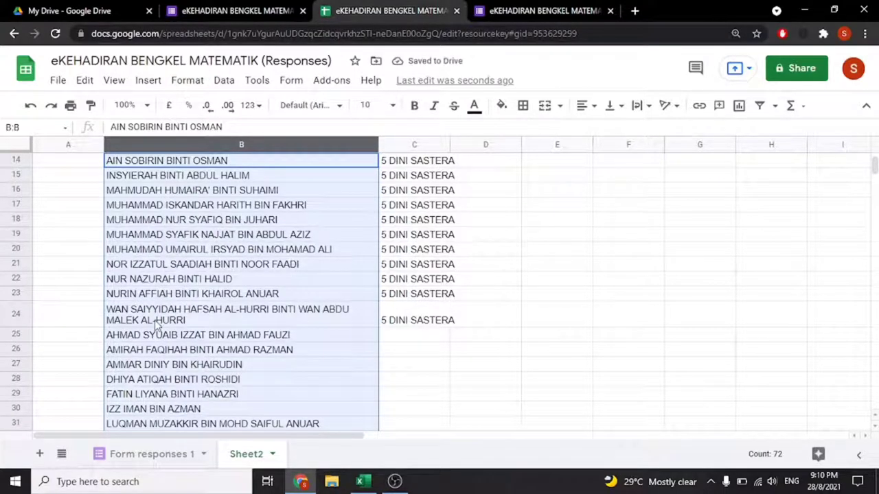
click(397, 341)
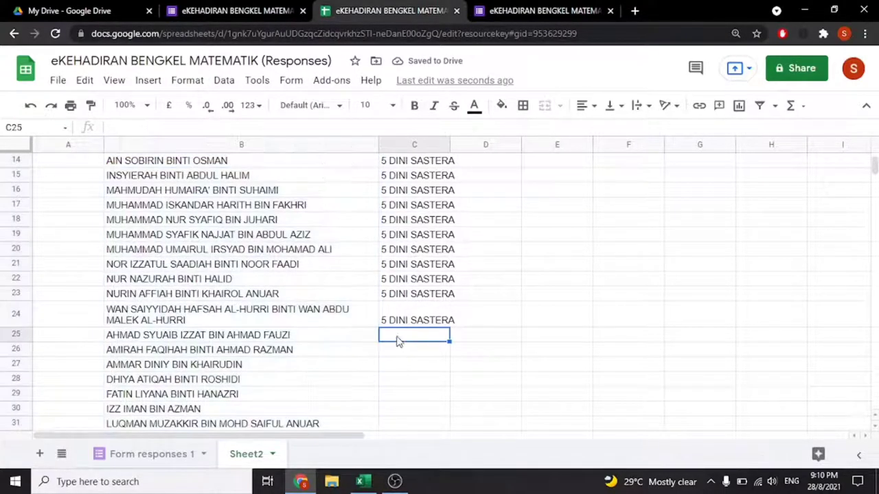
- Enter 5 EKONOMI in C25 and copy it into C26:C51
text(5)
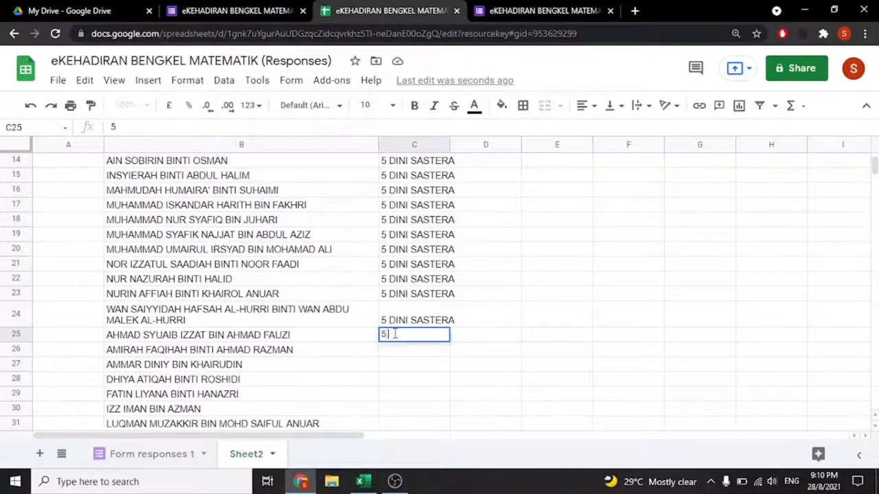
text( EKONOMI)
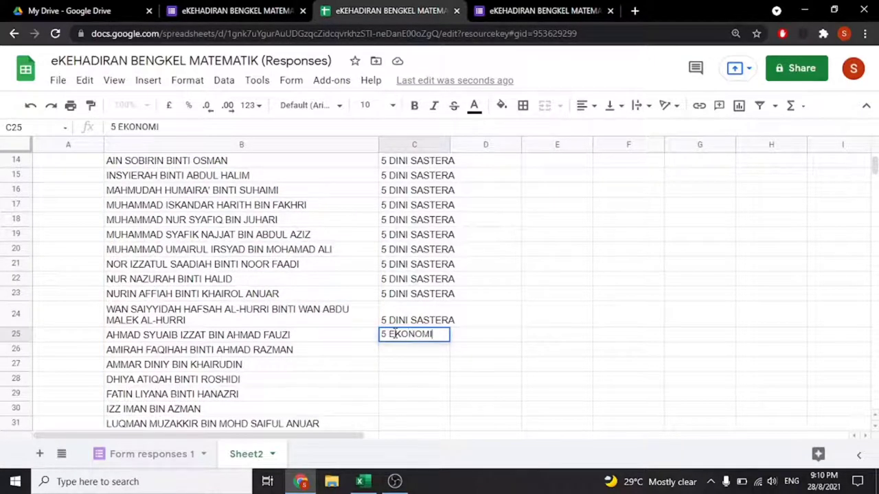
key(Return)
click(395, 335)
right_click(394, 334)
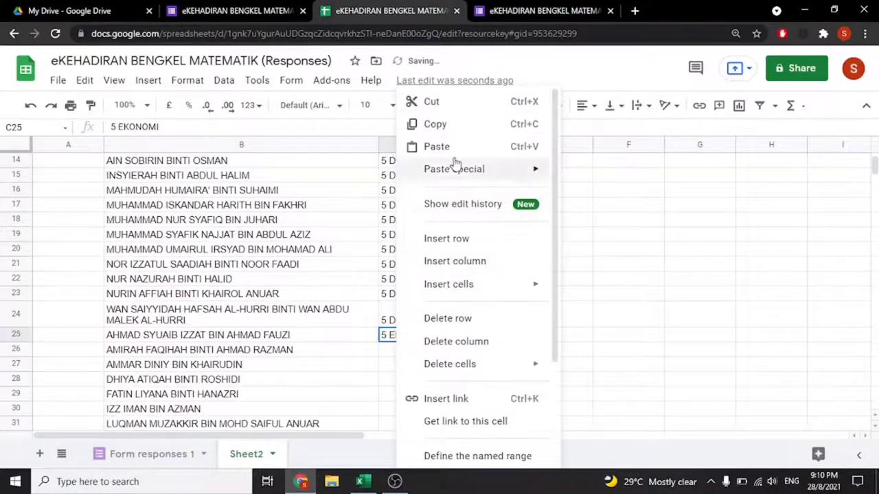
click(455, 125)
scroll(429, 277, down, 3)
click(416, 247)
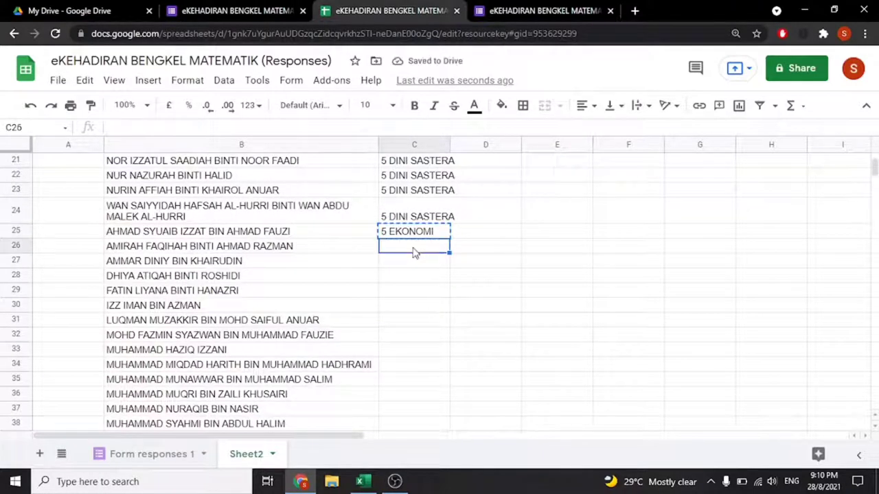
mouse_move(414, 252)
mouse_down()
mouse_move(428, 464)
mouse_move(423, 343)
mouse_move(424, 372)
mouse_up()
right_click(425, 372)
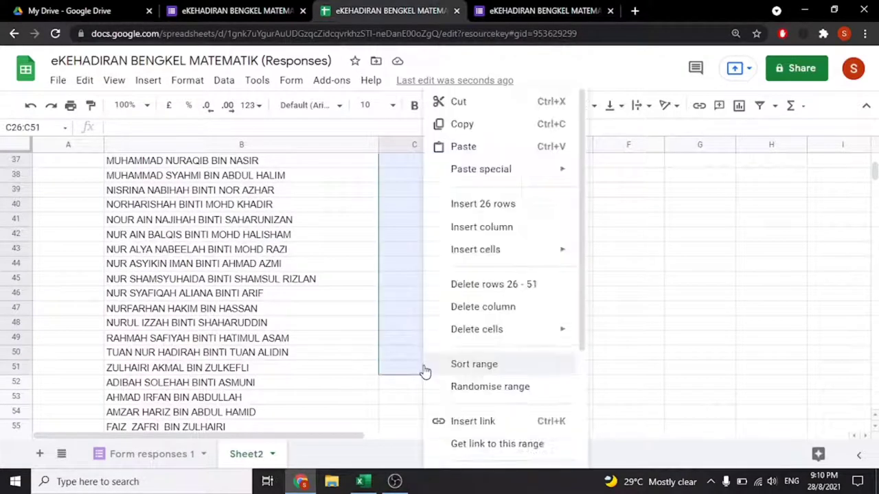
click(463, 146)
- Enter 5 PERNIAGAAN in C52 and copy it into C53:C73
scroll(398, 323, down, 1)
click(397, 341)
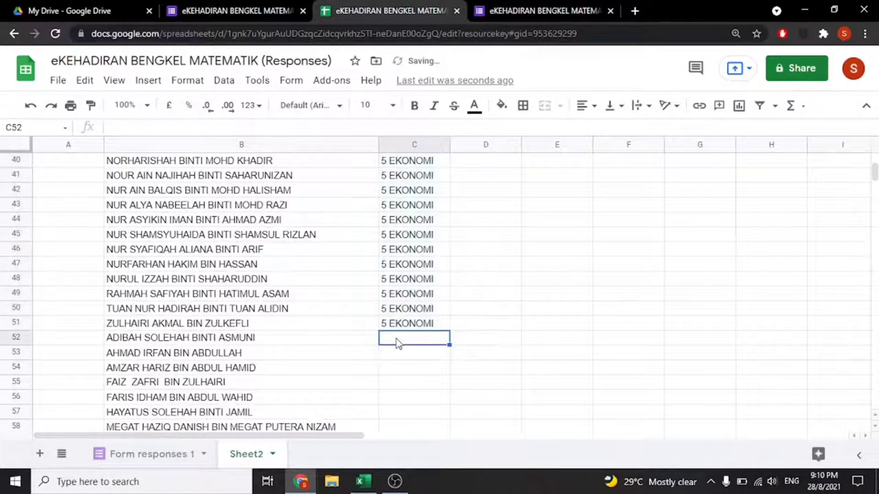
text(5 PERNIAGAAN)
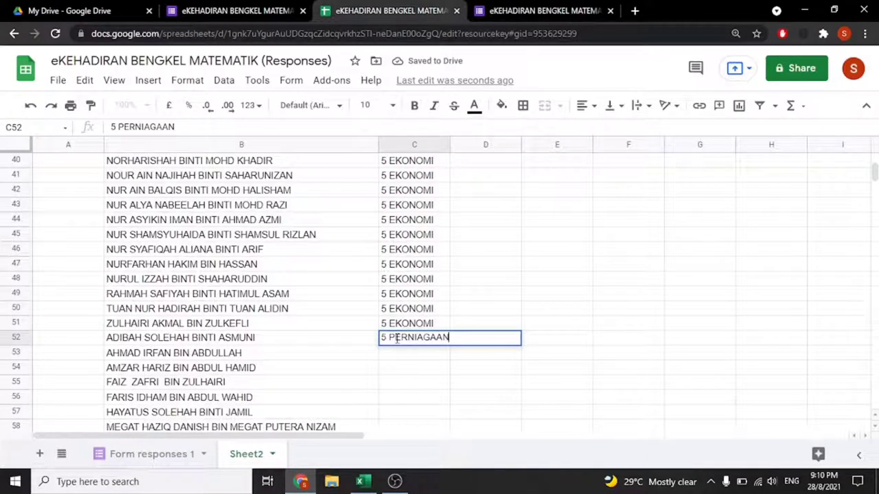
key(Return)
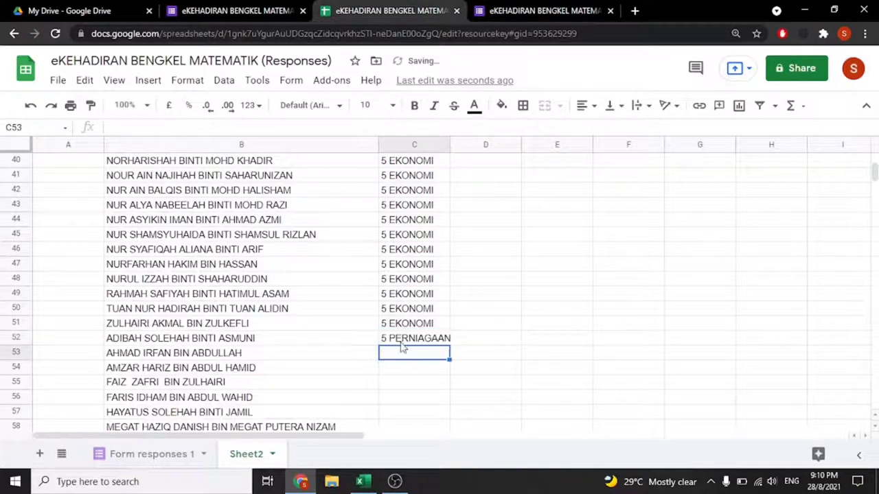
click(402, 341)
right_click(402, 342)
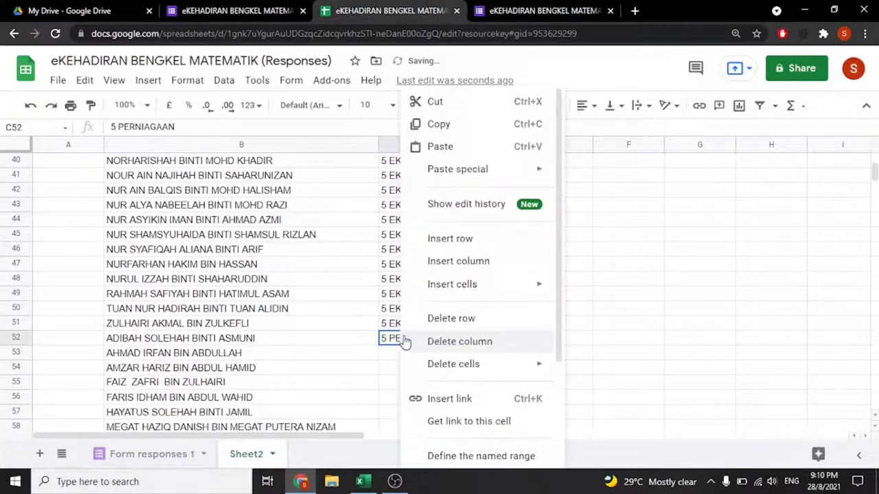
click(469, 155)
key(ctrl+z)
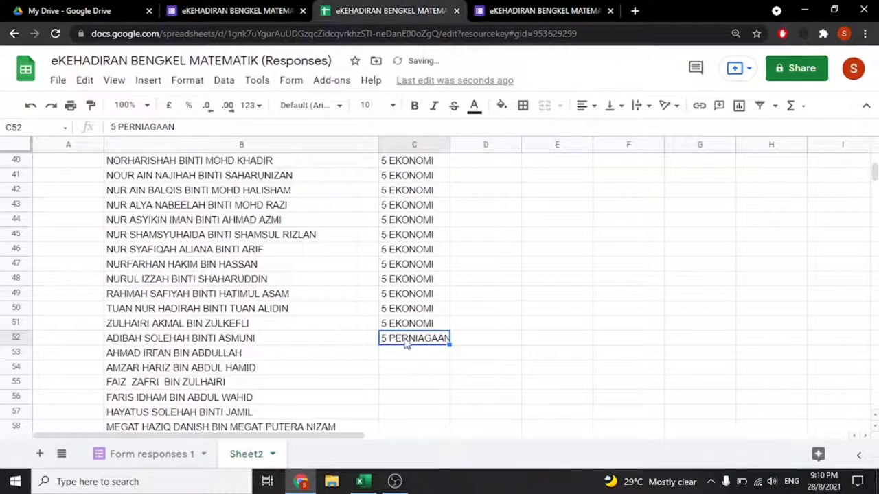
right_click(406, 343)
click(439, 124)
scroll(423, 311, down, 3)
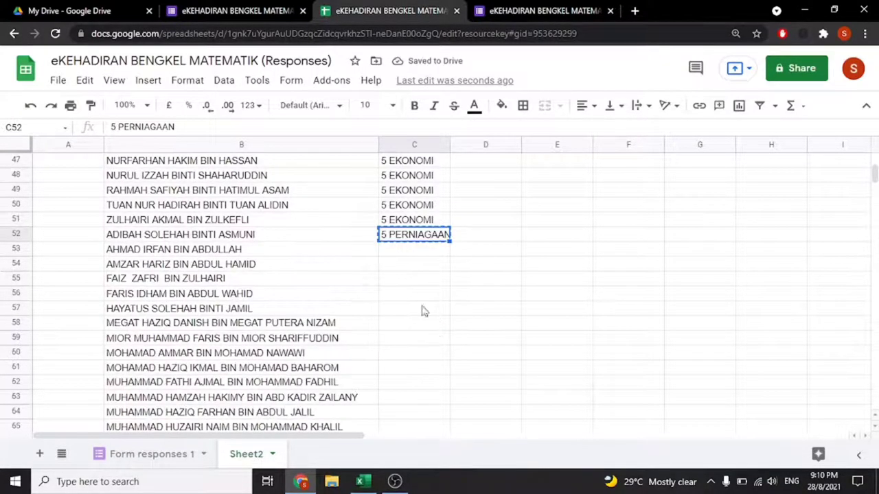
mouse_move(415, 255)
mouse_down()
mouse_move(427, 378)
mouse_move(425, 366)
mouse_up()
right_click(425, 367)
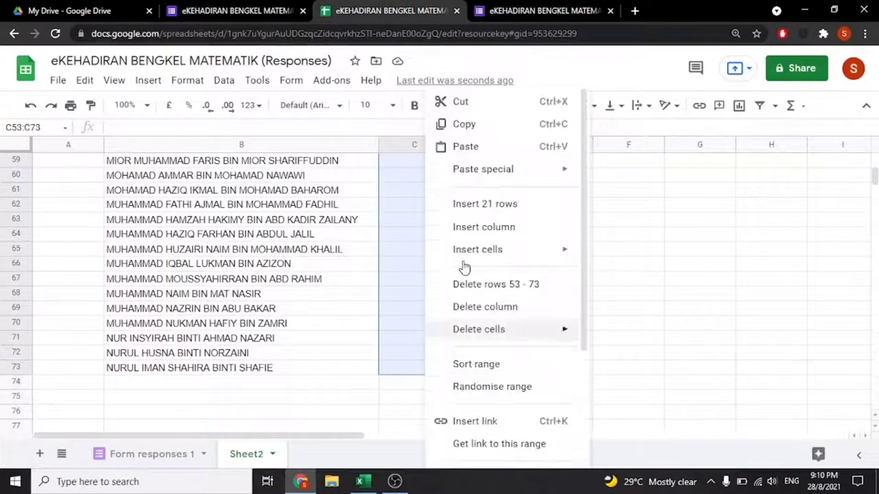
click(488, 151)
click(472, 343)
scroll(453, 322, up, 10)
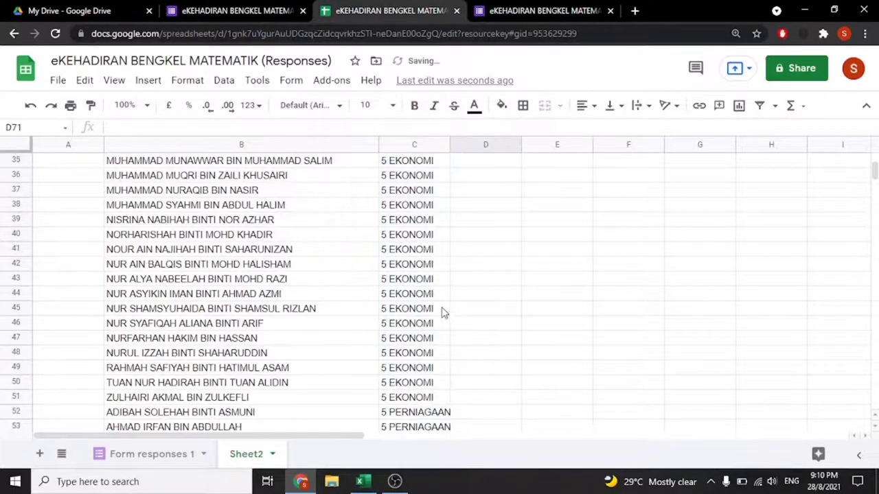
scroll(426, 309, up, 5)
scroll(405, 309, up, 5)
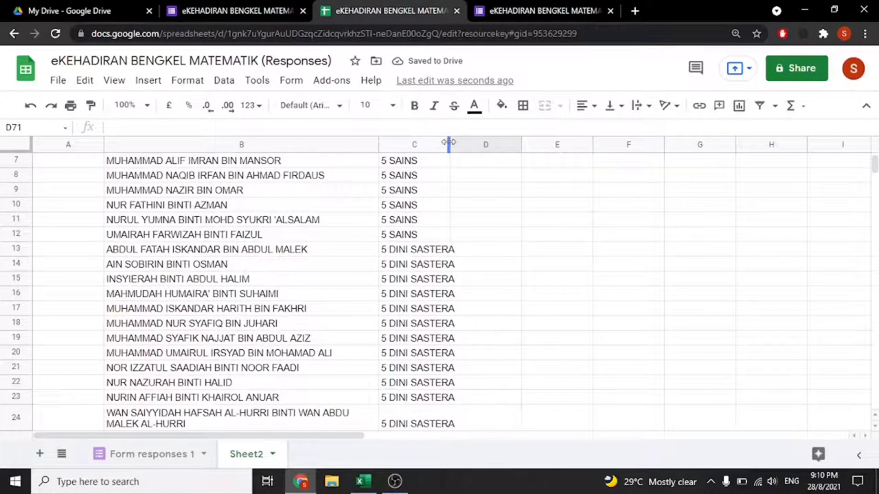
- Widen column C and insert a blank row above row 1
drag(449, 142, 465, 143)
click(328, 257)
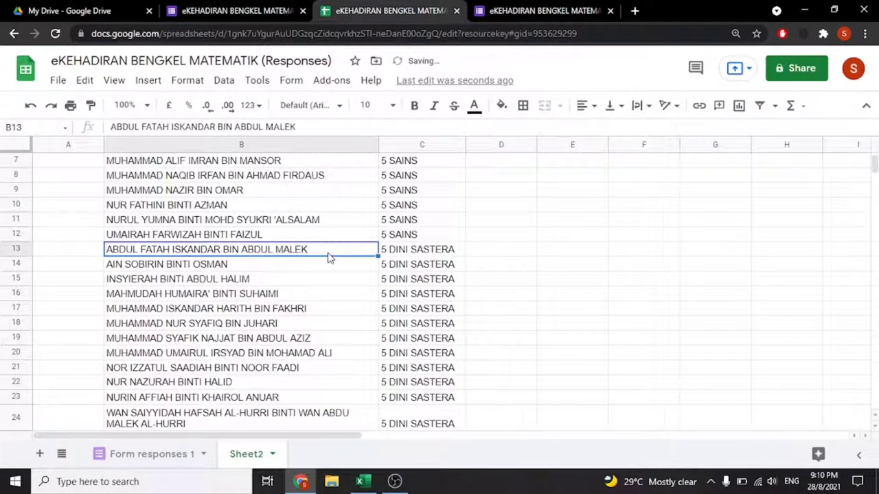
scroll(328, 257, up, 2)
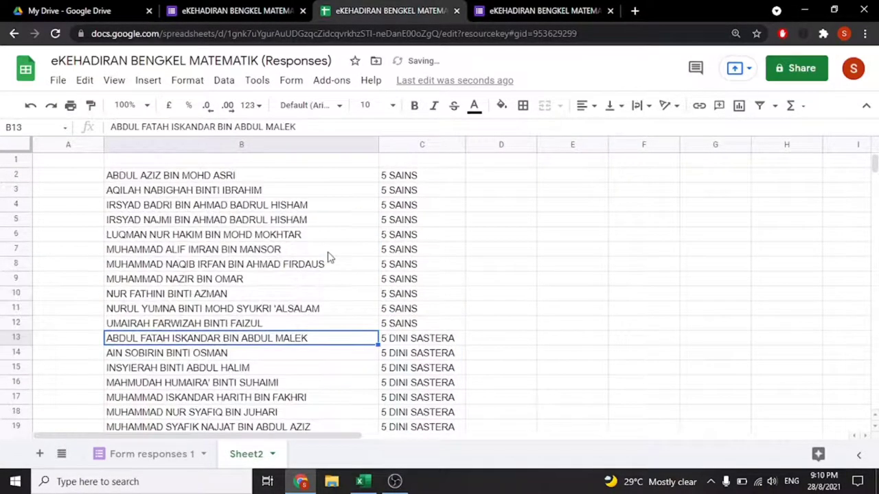
right_click(11, 159)
mouse_move(68, 169)
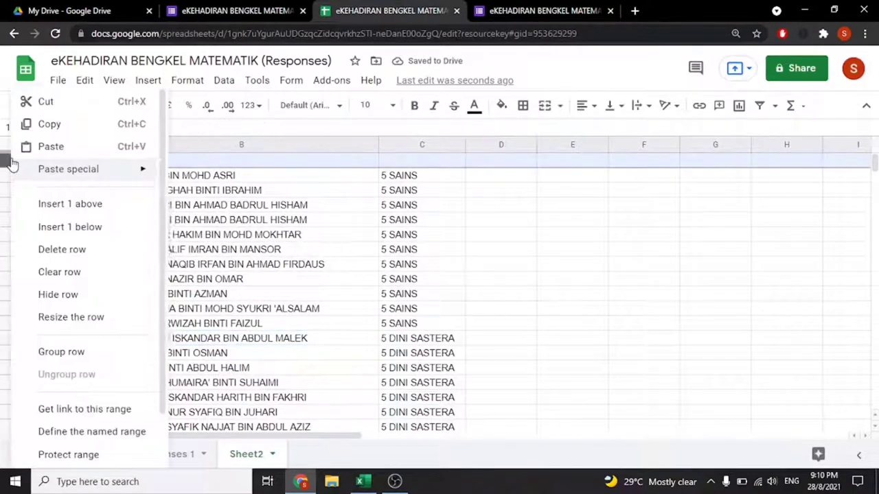
click(45, 207)
- Enter the headers NAMA, KELAS, PAGI and PETANG in B2:E2
click(270, 180)
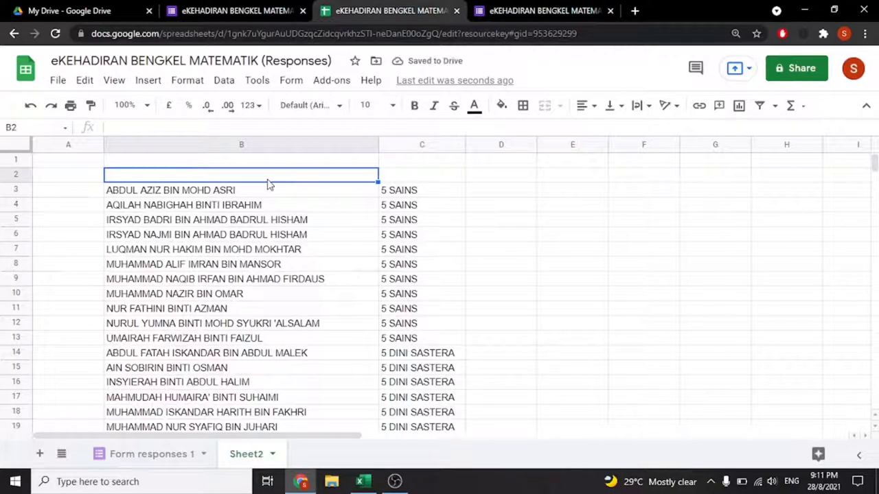
text(NAMA)
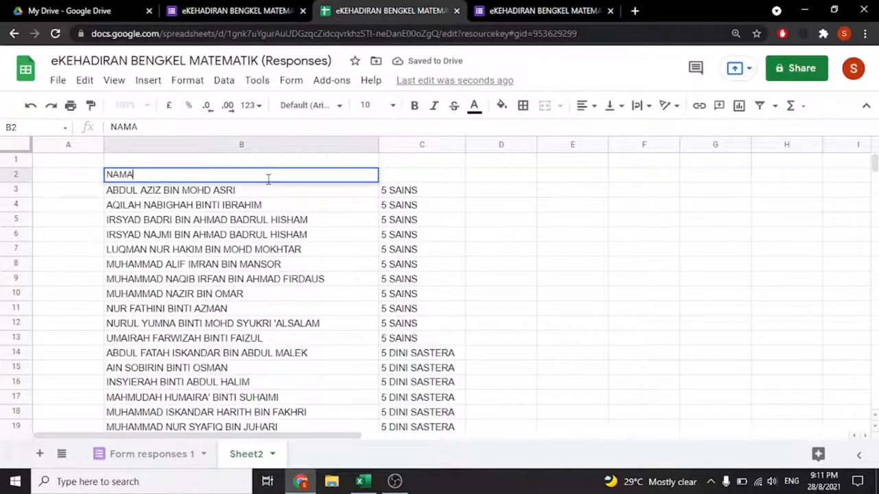
key(Tab)
text(KELAS)
key(Tab)
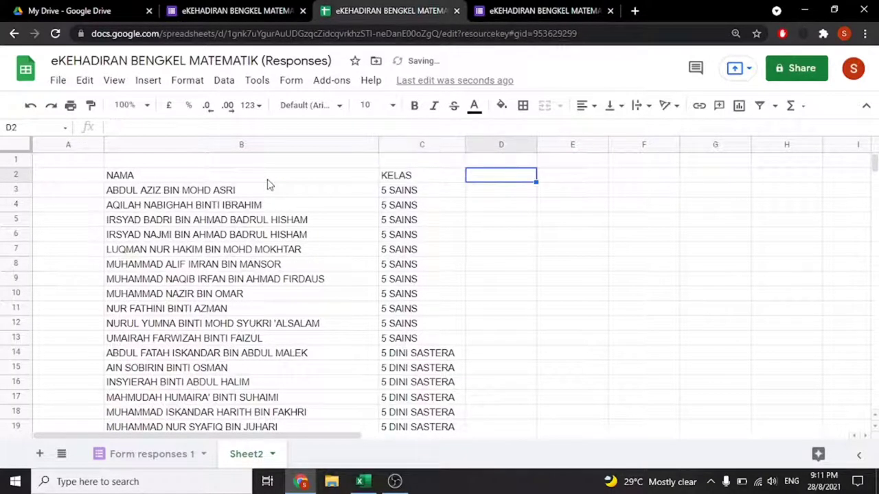
text(SE)
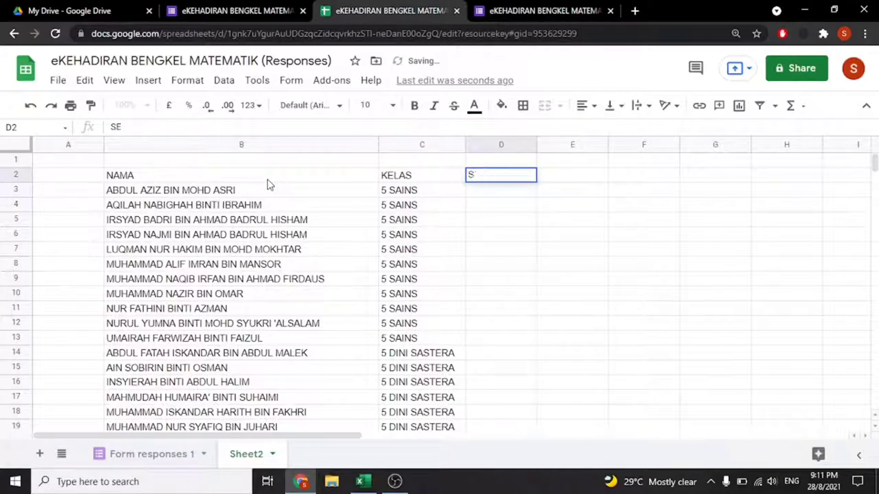
key(BackSpace)
key(BackSpace)
text(P)
key(Tab)
text(P)
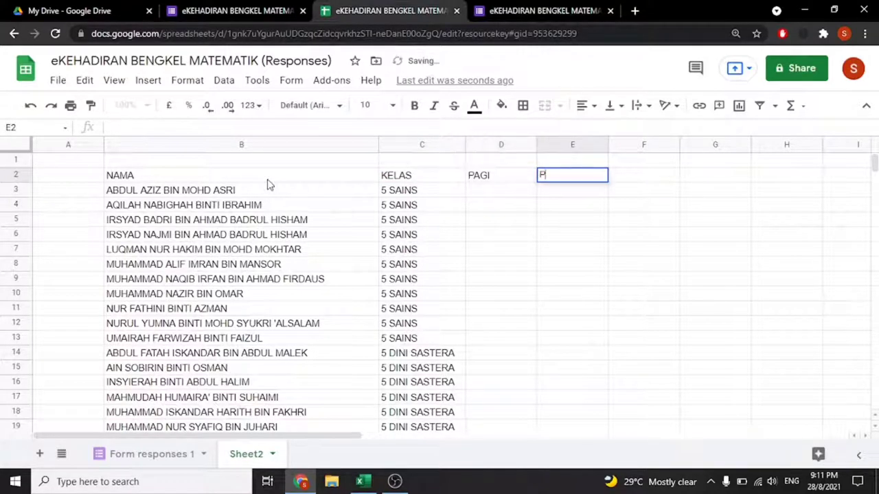
text(ETANG)
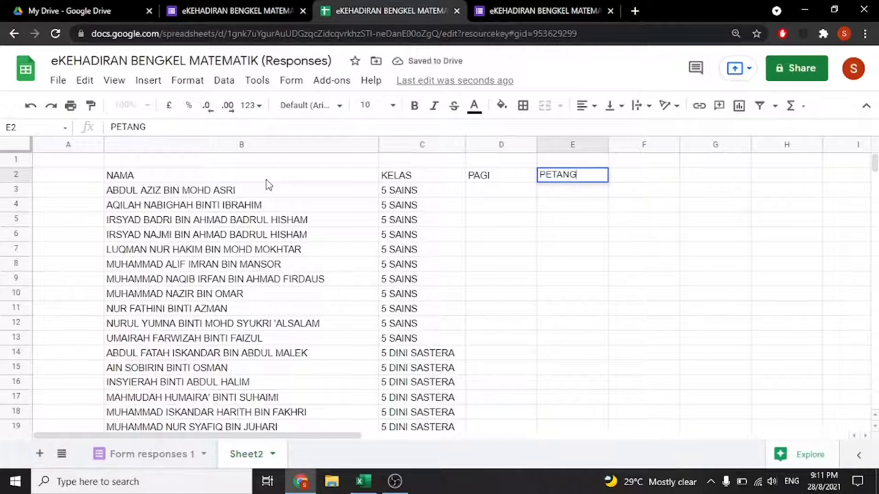
click(274, 193)
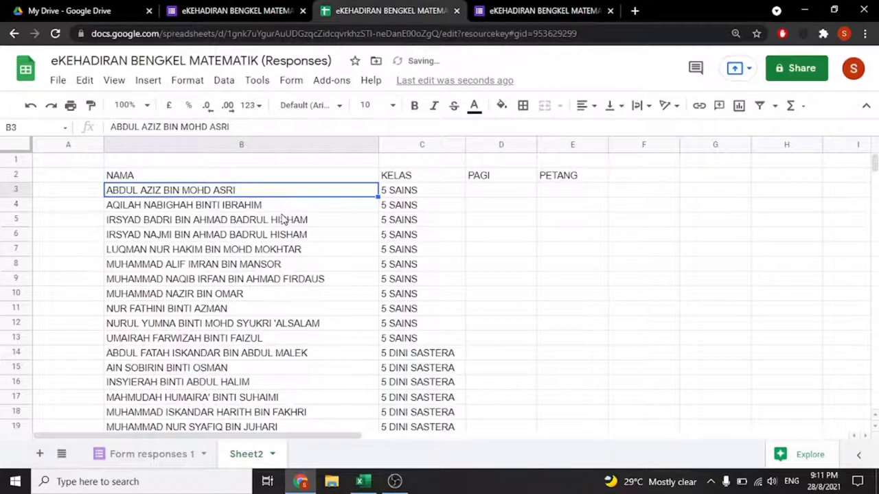
click(480, 192)
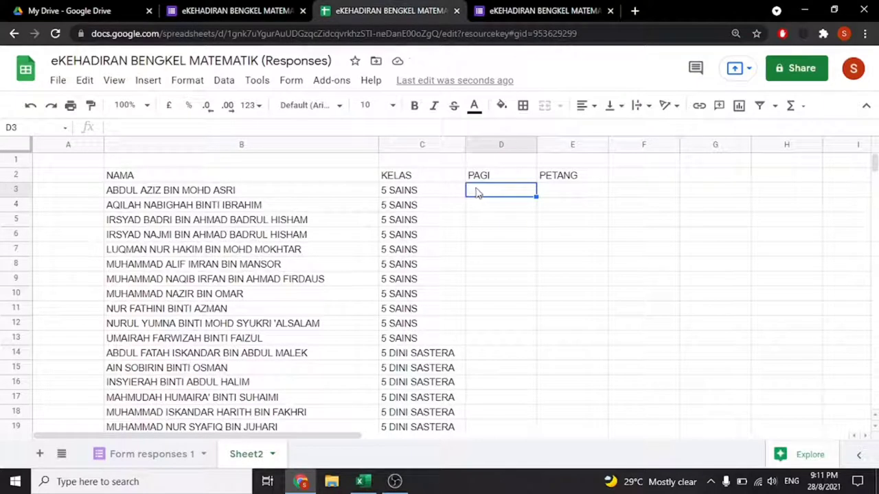
click(483, 130)
- Start a =COUNTIFS( formula in D3 and switch to the Form responses 1 sheet
text(=)
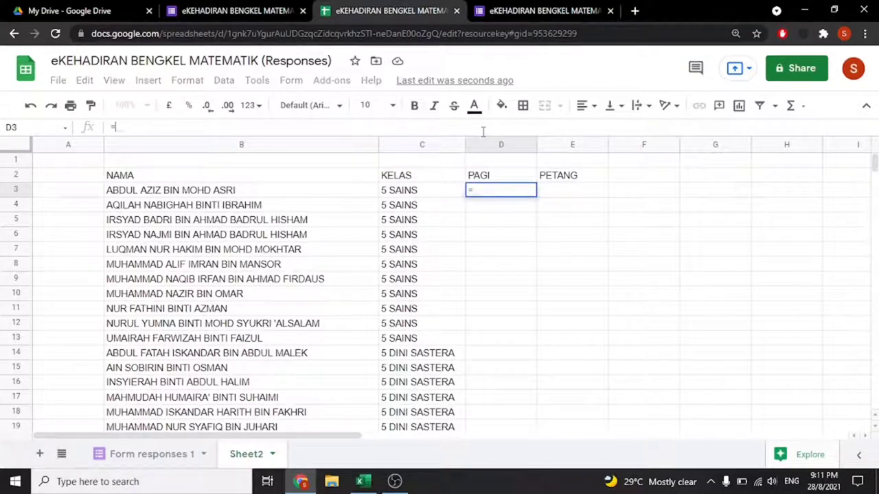
text(COUNT)
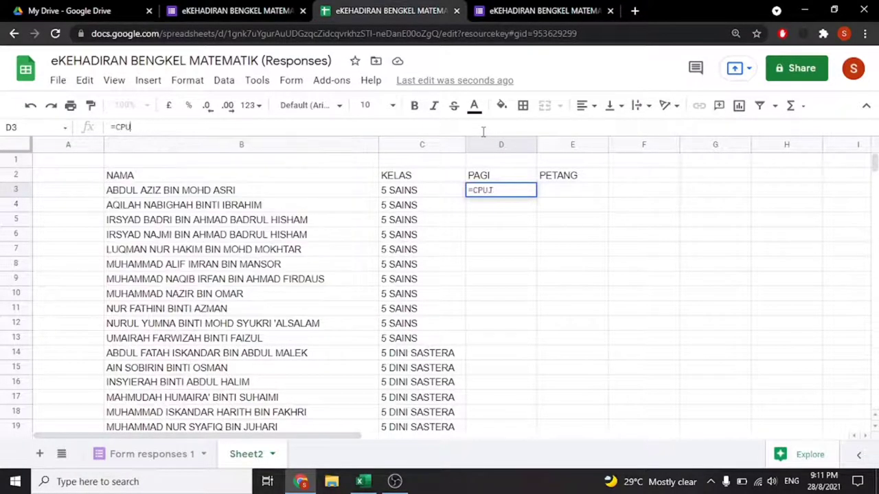
key(BackSpace)
key(BackSpace)
text(OUN)
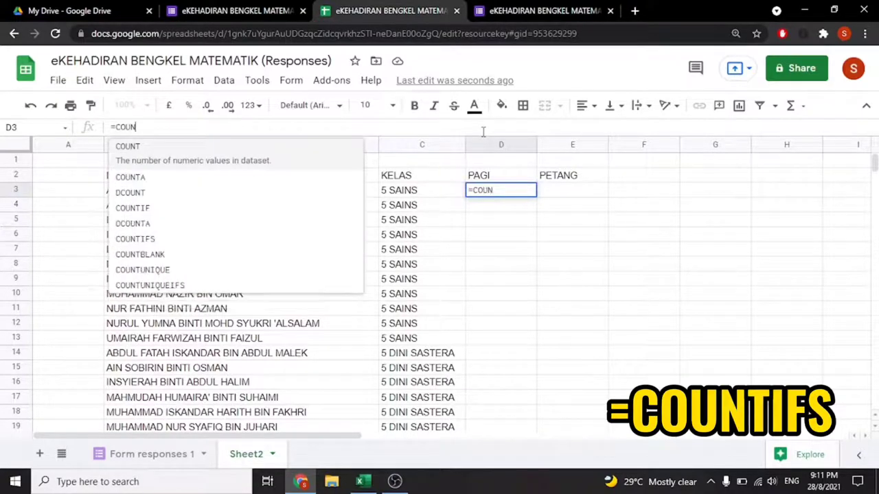
text(TIT)
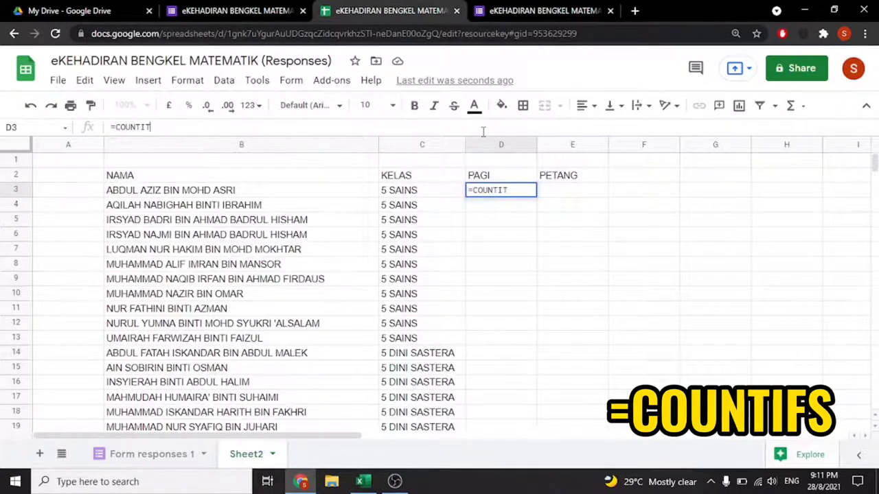
key(BackSpace)
text(FS)
click(304, 162)
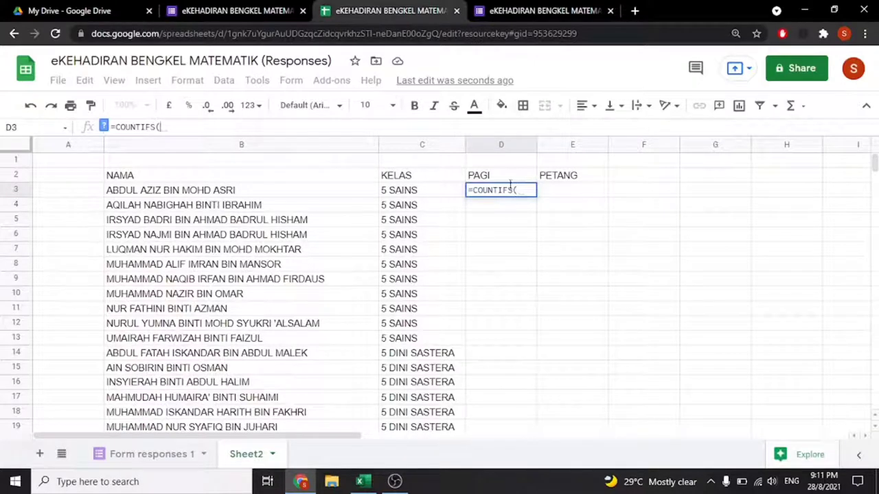
click(153, 455)
mouse_move(406, 145)
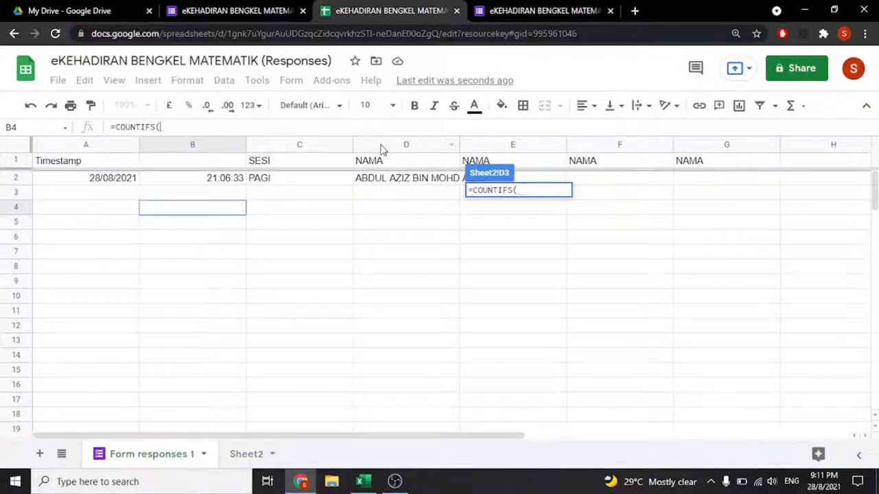
- Add 'Form responses 1'!$D:$D as the first range with B3 as its criterion
click(382, 145)
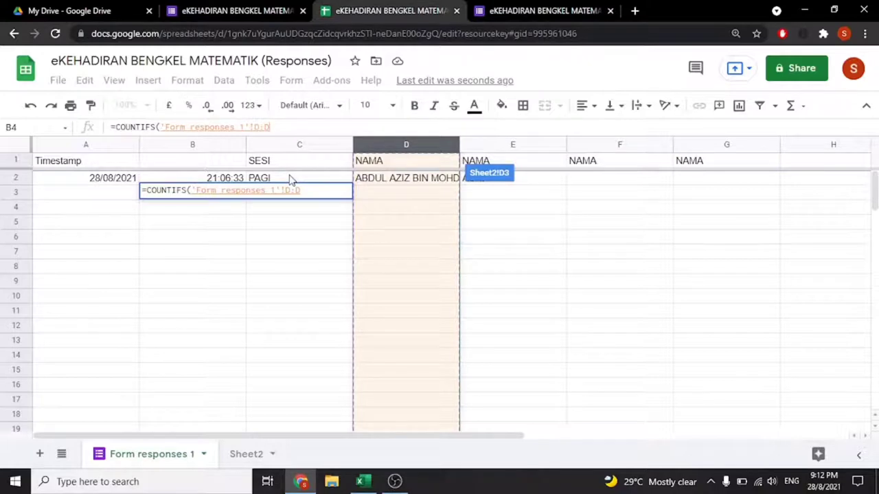
key(F4)
text($D,)
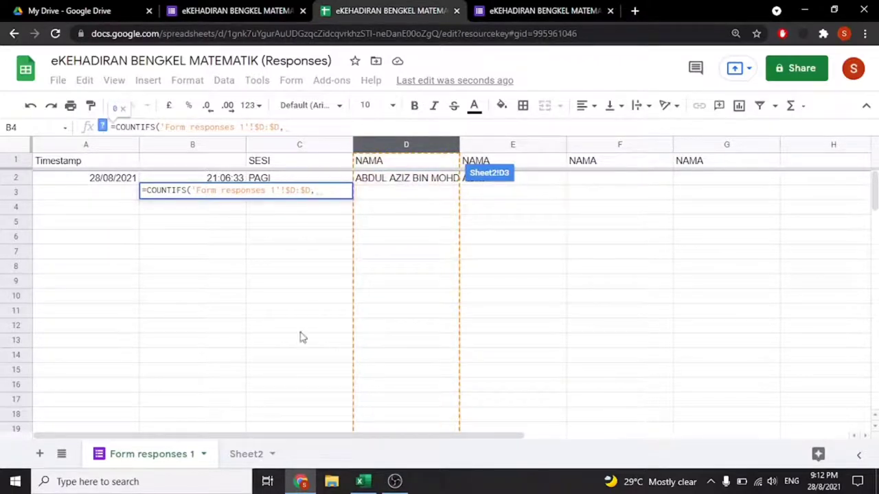
click(240, 459)
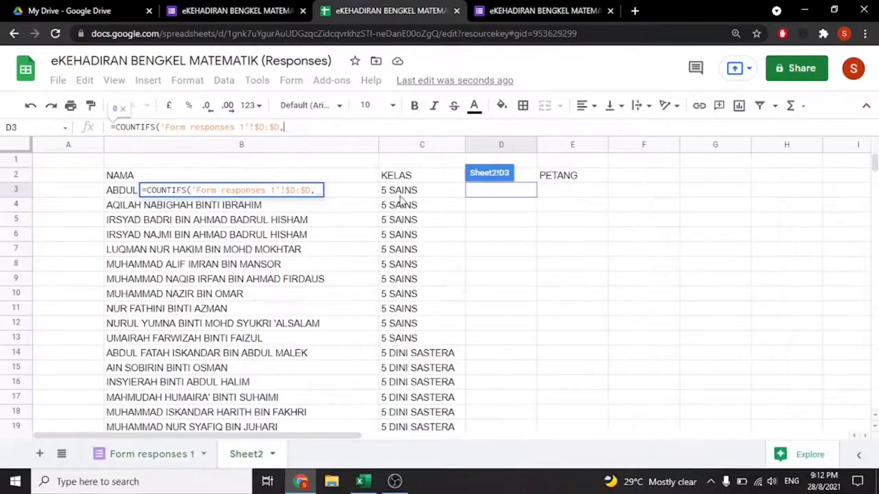
click(341, 195)
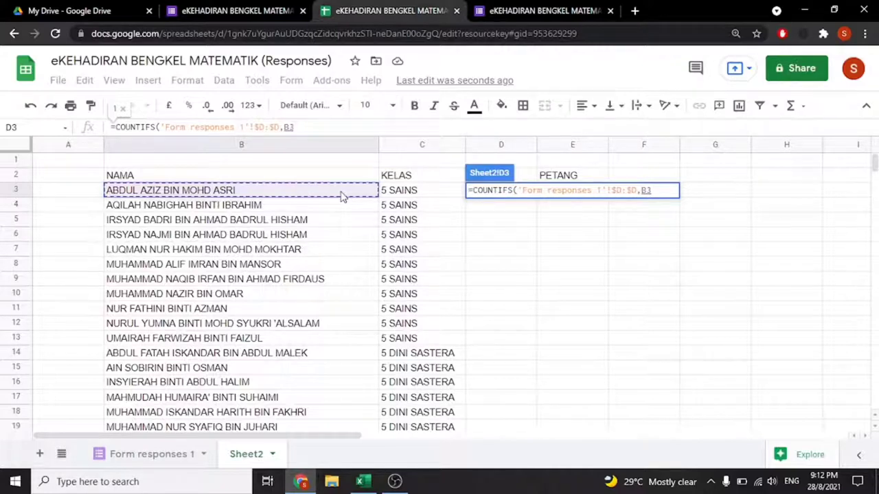
text(,)
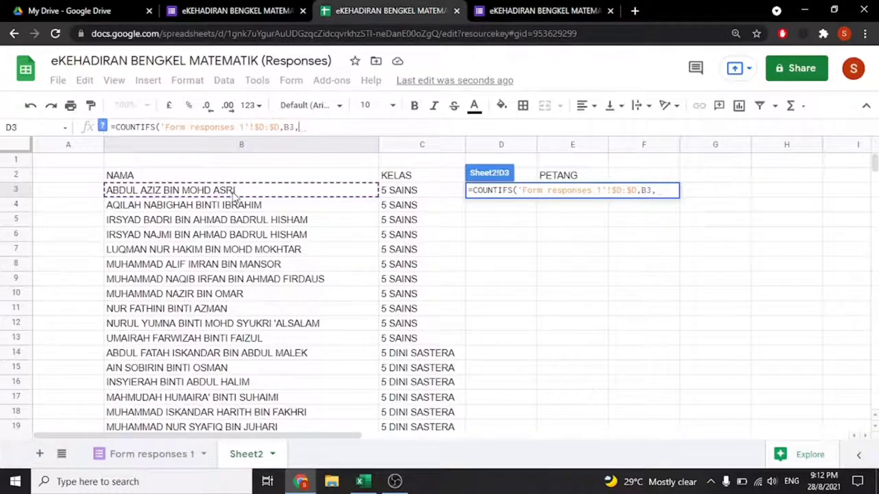
- Add 'Form responses 1'!$C:$C as the second range with D2 as its criterion
click(180, 456)
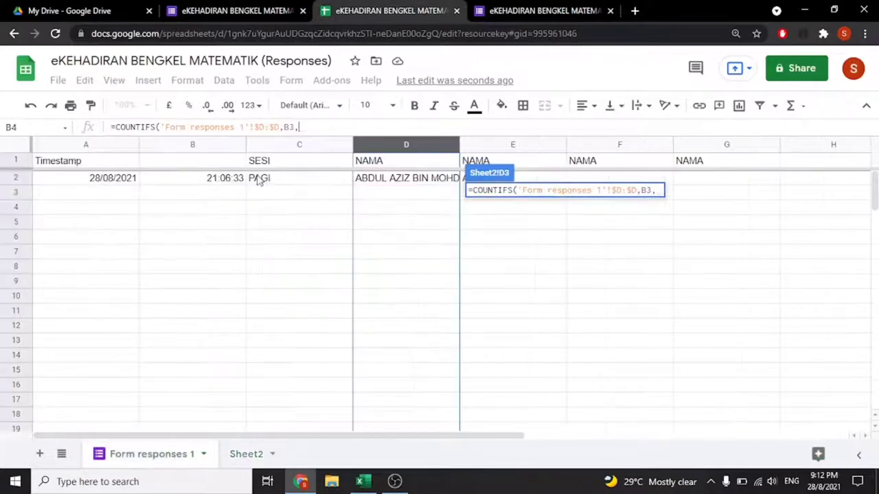
click(278, 145)
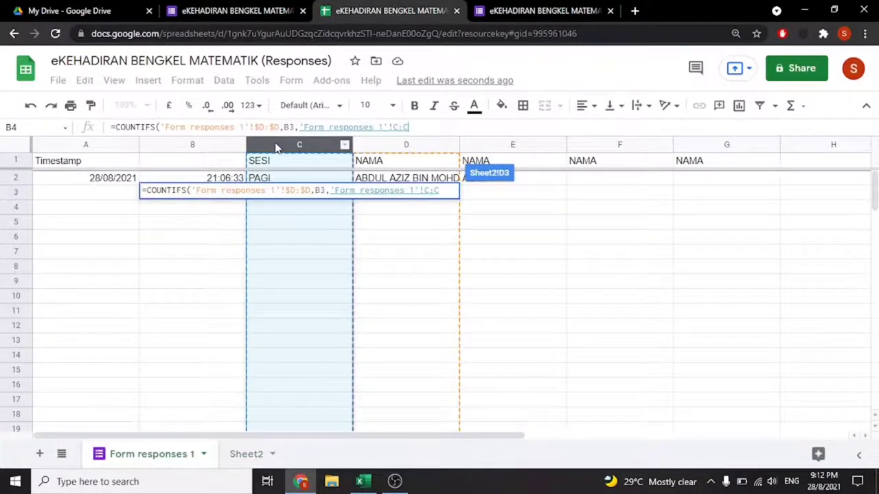
key(F4)
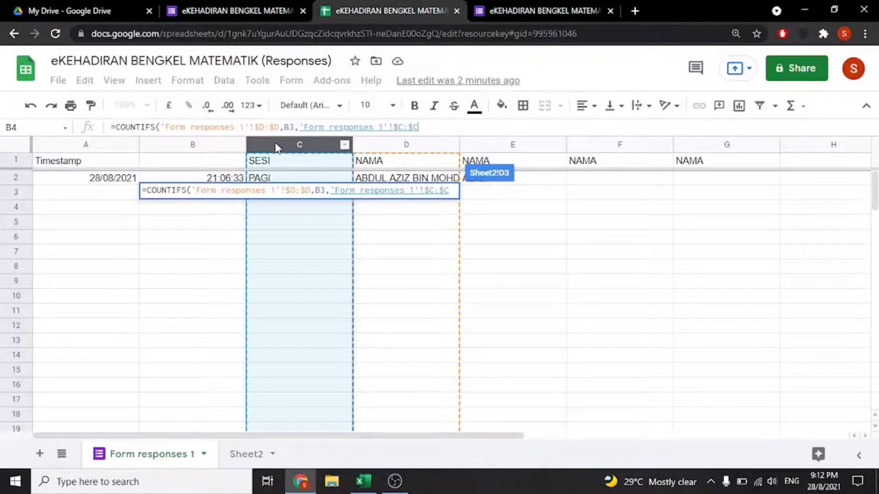
text(,)
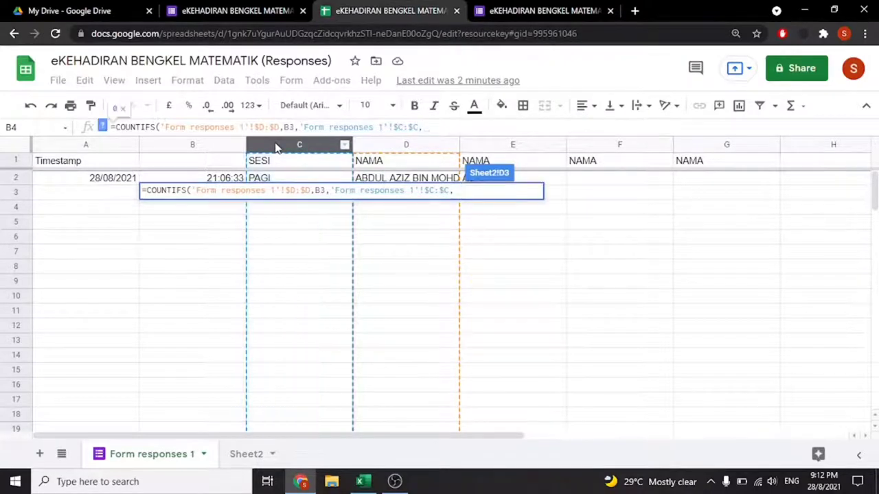
click(248, 457)
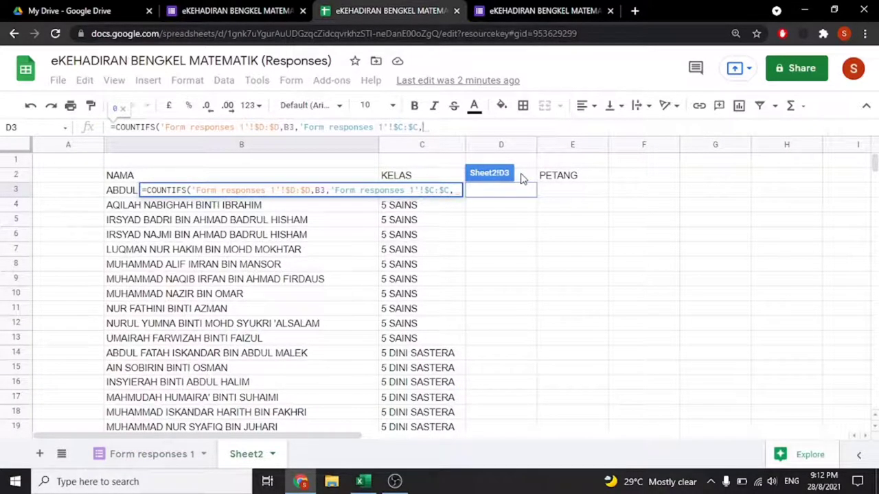
click(522, 177)
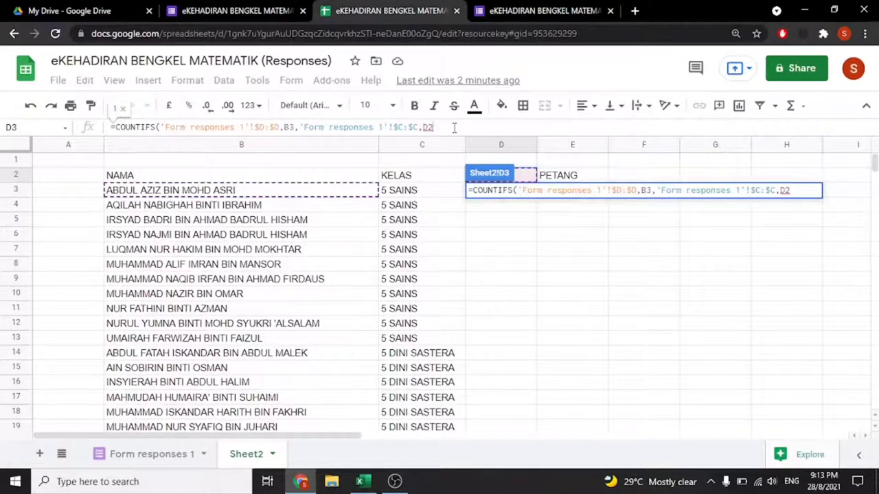
- Anchor the references as $B3 and D$2, commit the COUNTIFS formula, then reopen D3
click(429, 127)
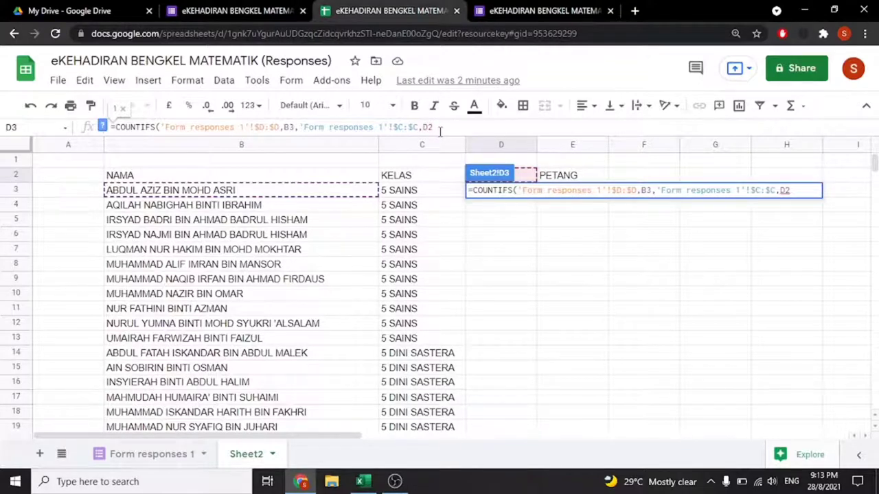
text($D:)
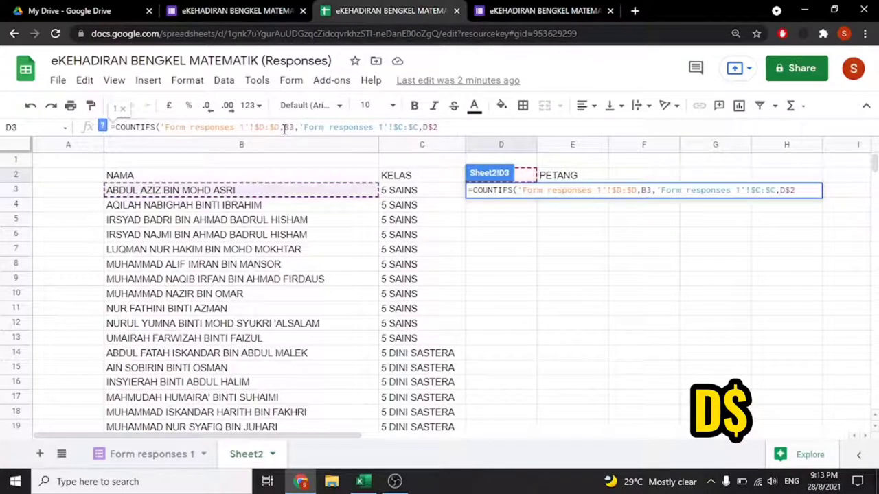
text($)
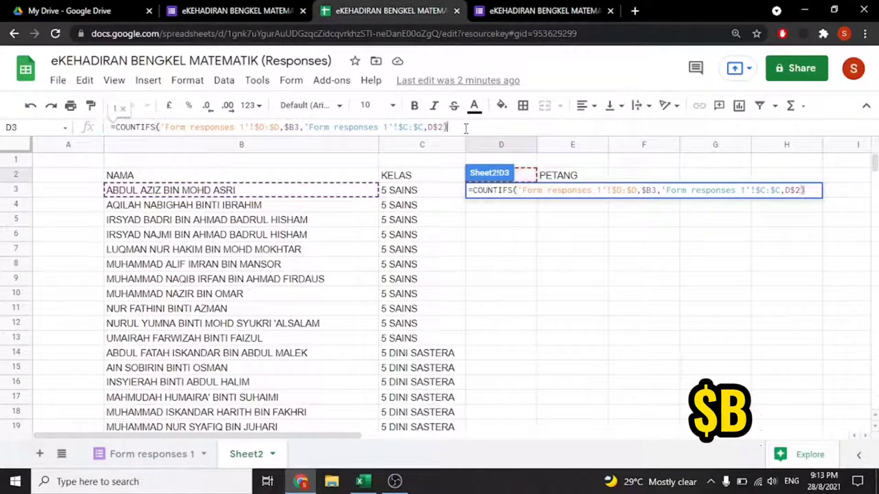
key(Return)
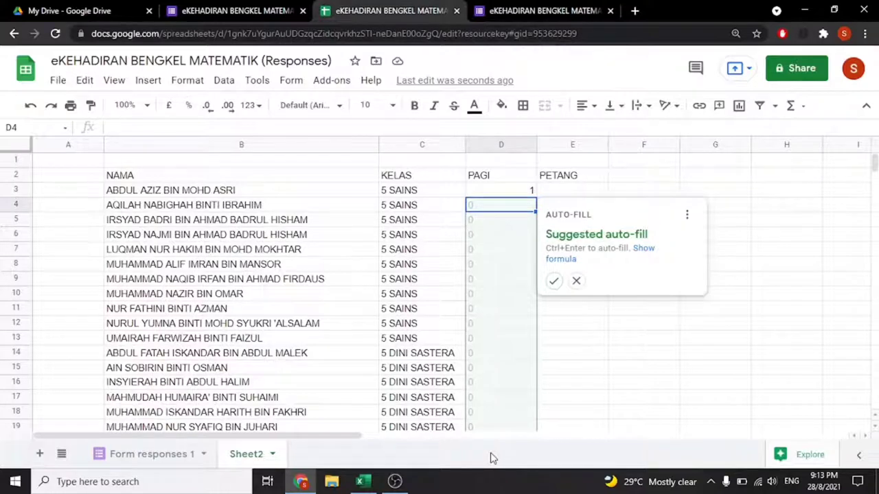
click(520, 192)
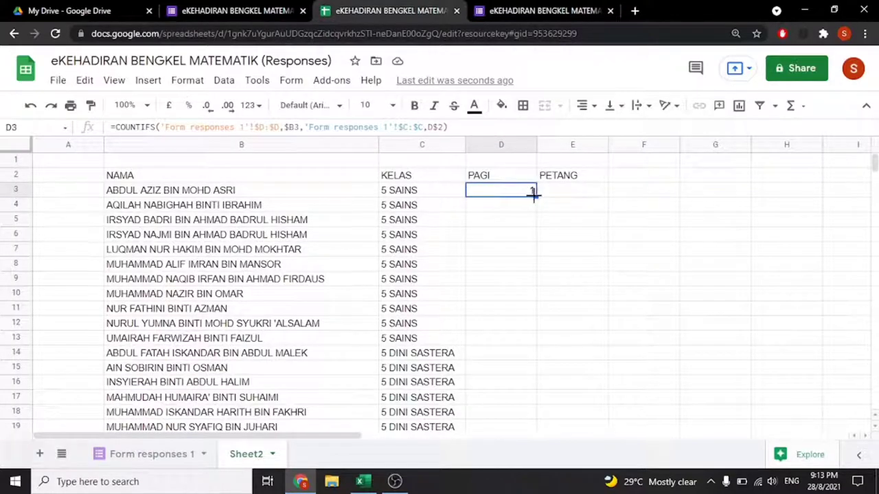
click(112, 128)
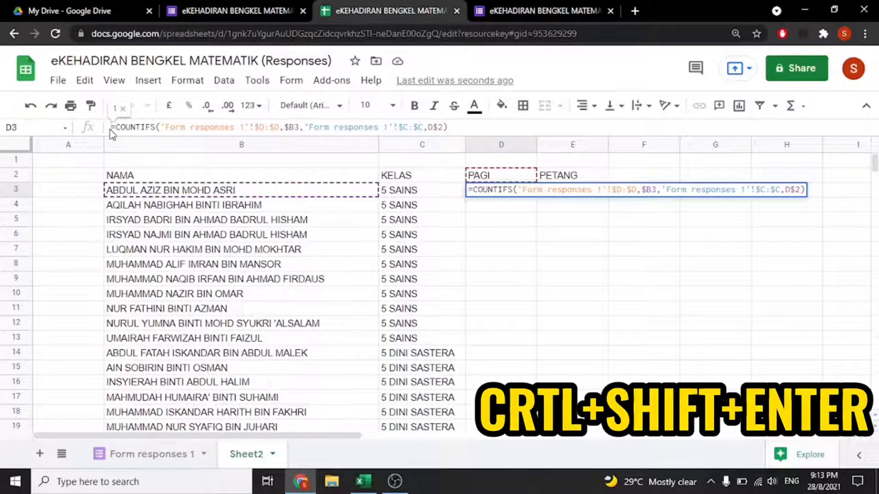
- Rewrap the D3 formula as =ArrayFormula(IF(COUNTIFS(...)>=1,1,0))
key(ctrl+shift+Return)
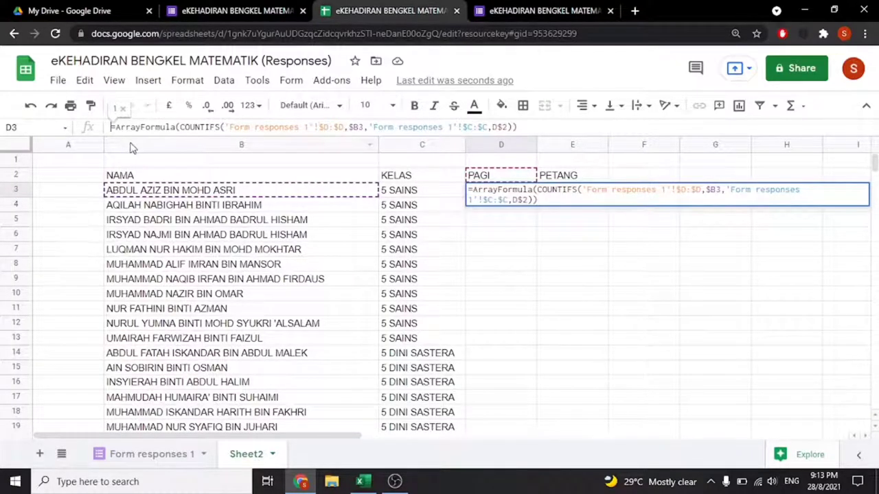
click(176, 129)
text(()
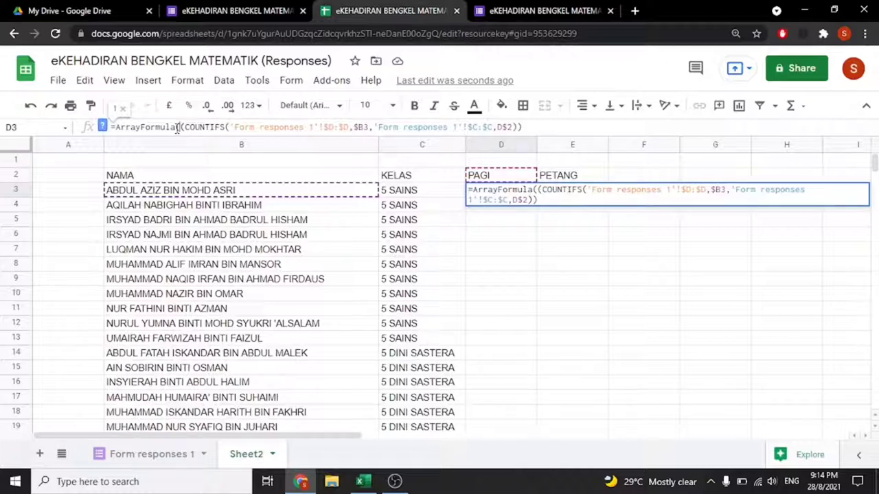
text(if)
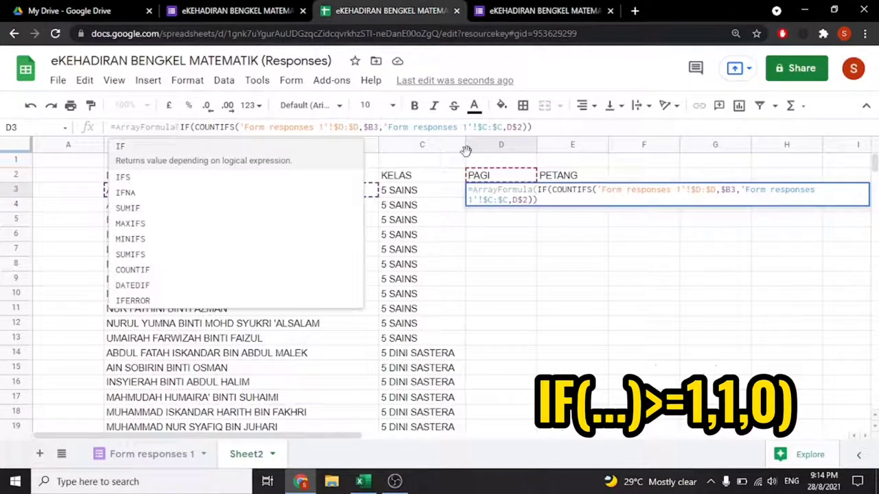
click(527, 127)
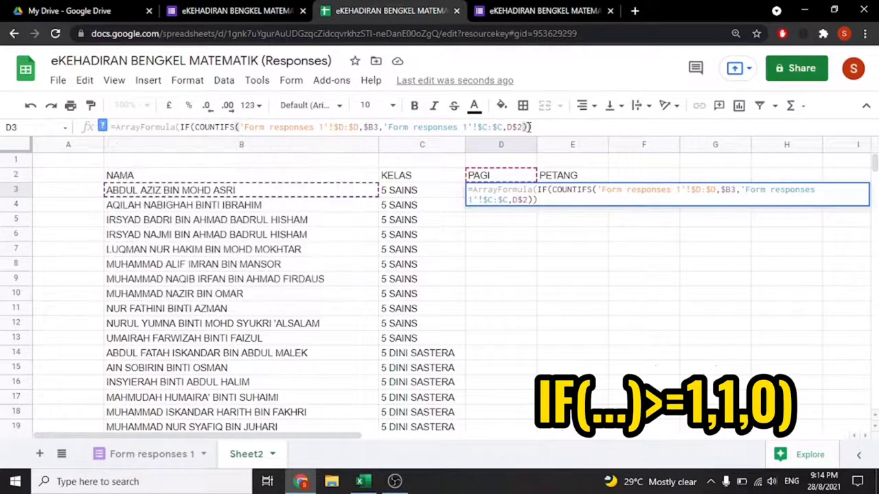
text(> )
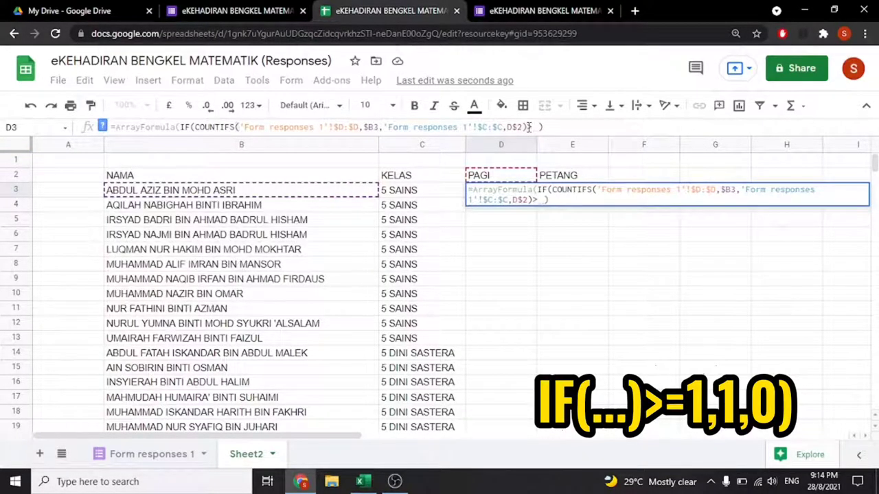
text(=1)
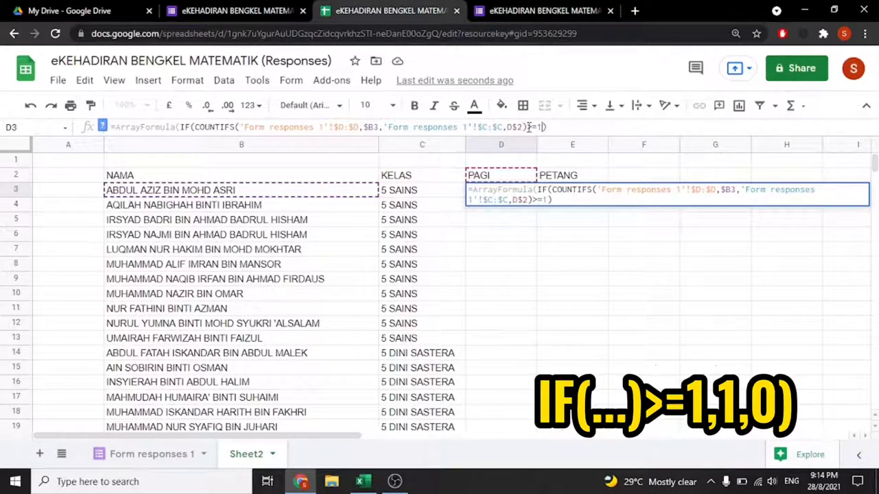
text(,1,0)
- Commit the IF formula in D3, then try a fill-down to D13 and undo it
key(Return)
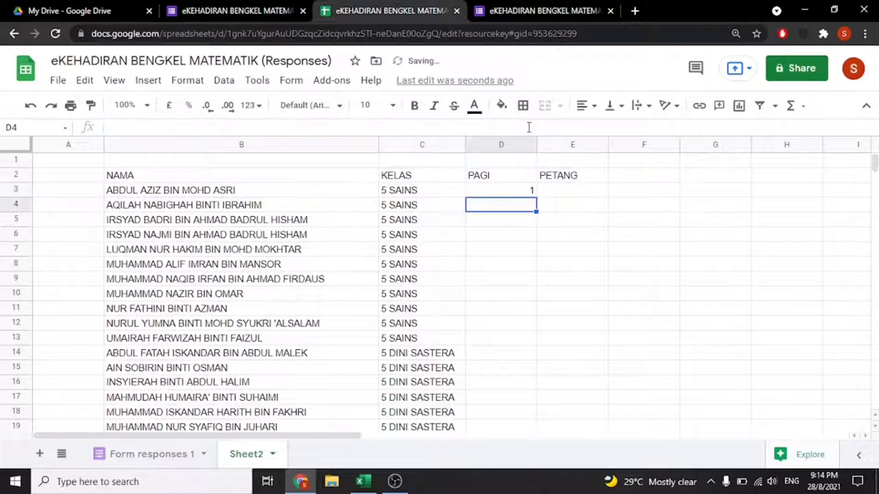
click(508, 192)
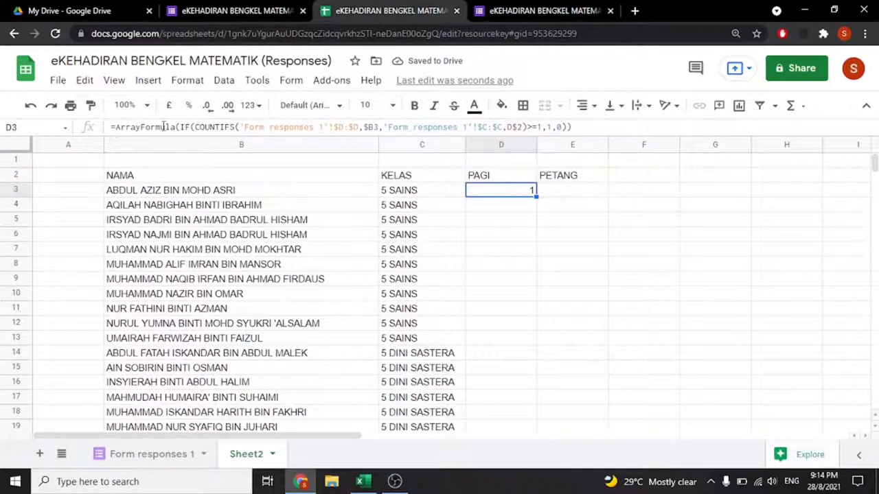
click(492, 204)
click(492, 194)
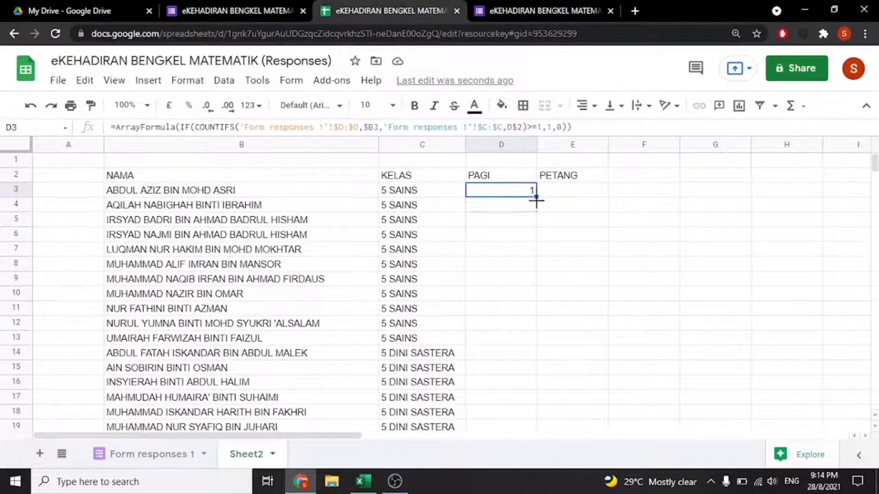
drag(535, 196, 524, 341)
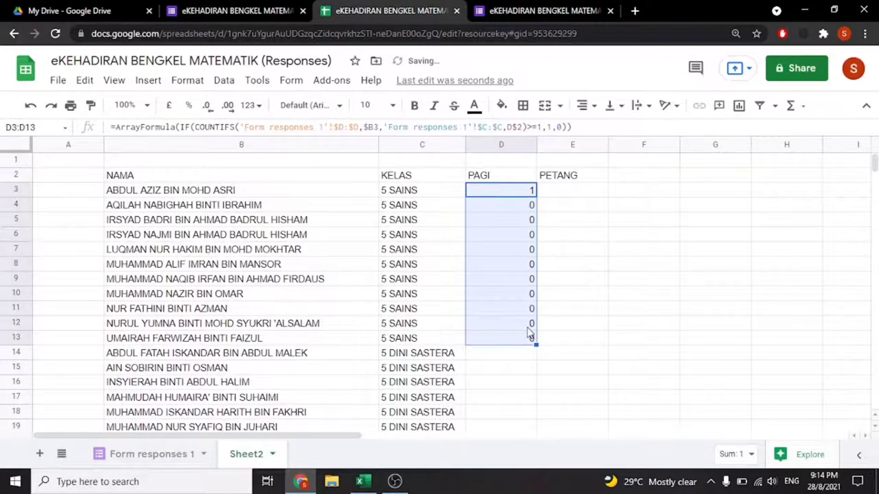
key(ctrl+z)
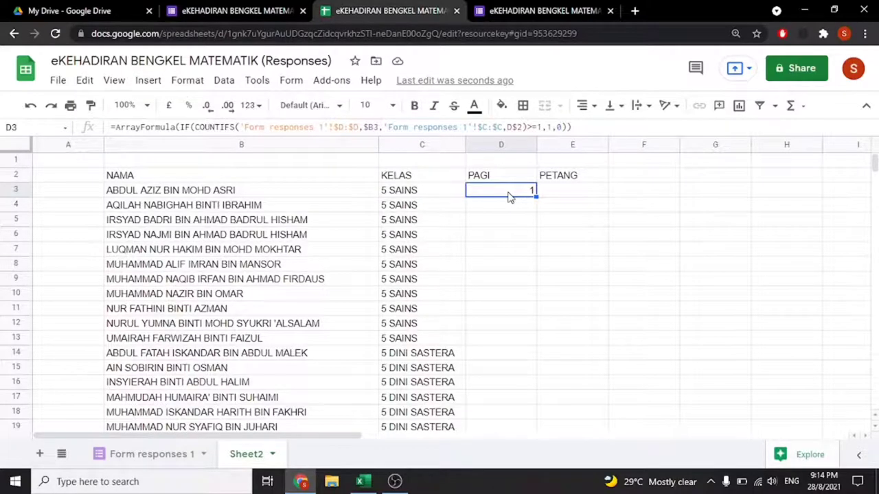
click(221, 81)
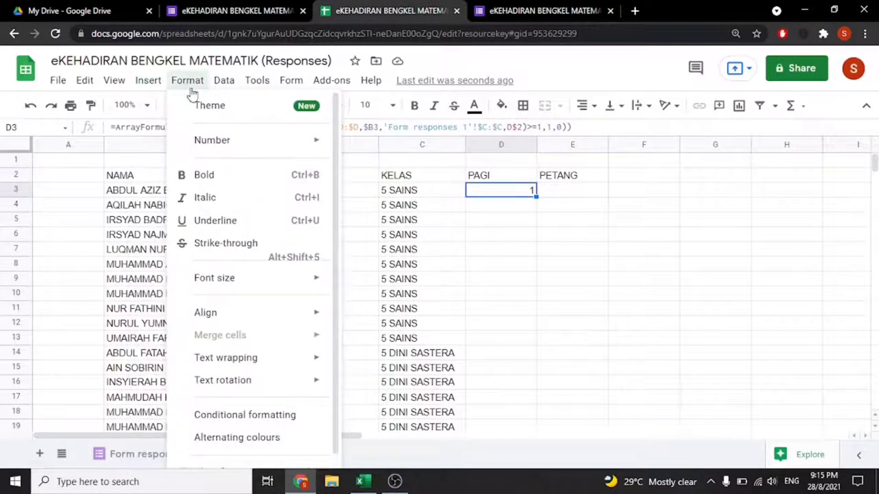
- Apply a colour-scale conditional formatting rule to D3
click(221, 416)
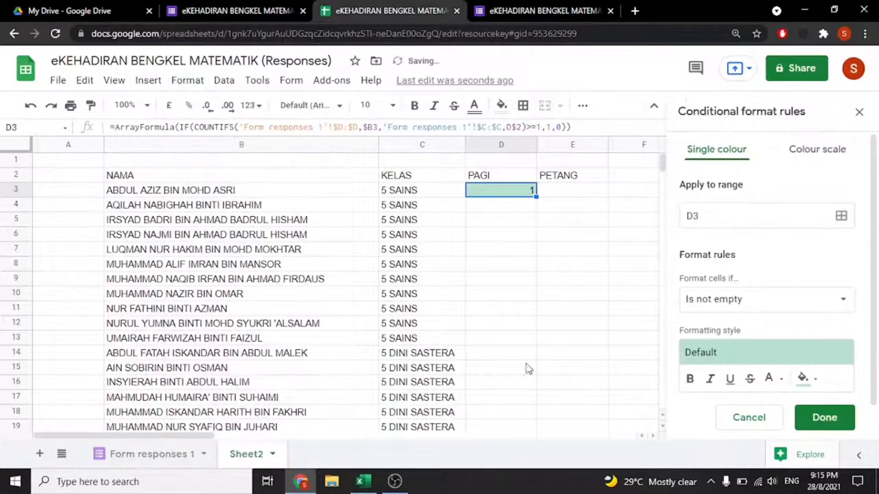
click(805, 156)
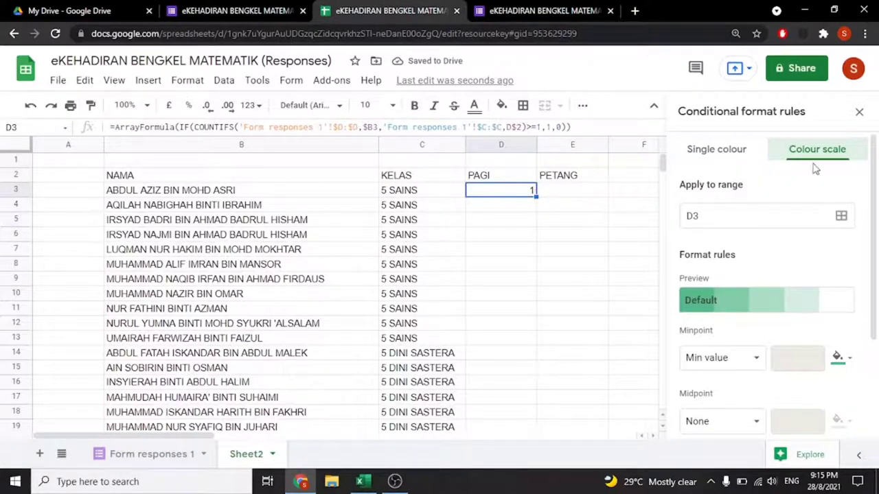
click(858, 111)
- Fill the PAGI formula from D3 down to D13 and check the results
click(509, 228)
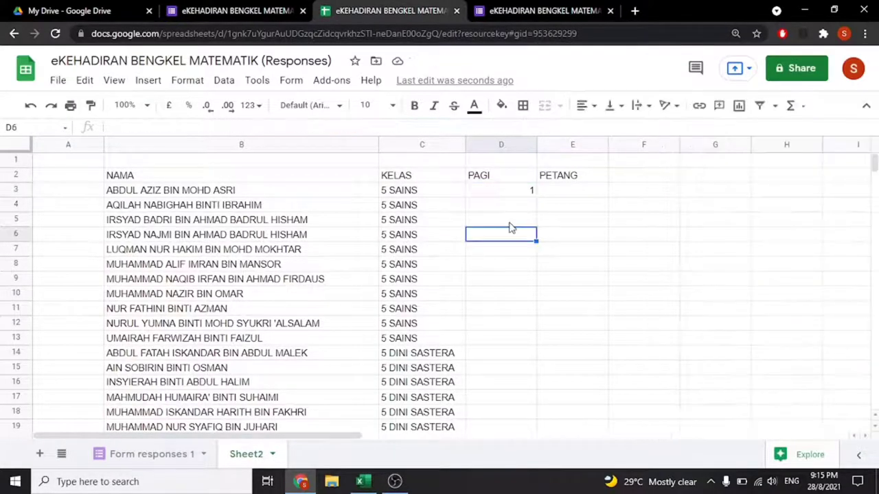
click(520, 190)
drag(537, 196, 520, 341)
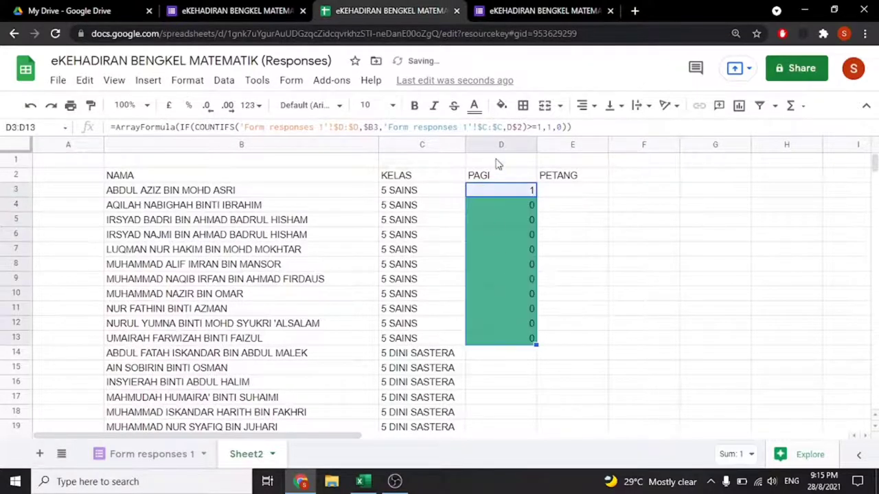
click(520, 367)
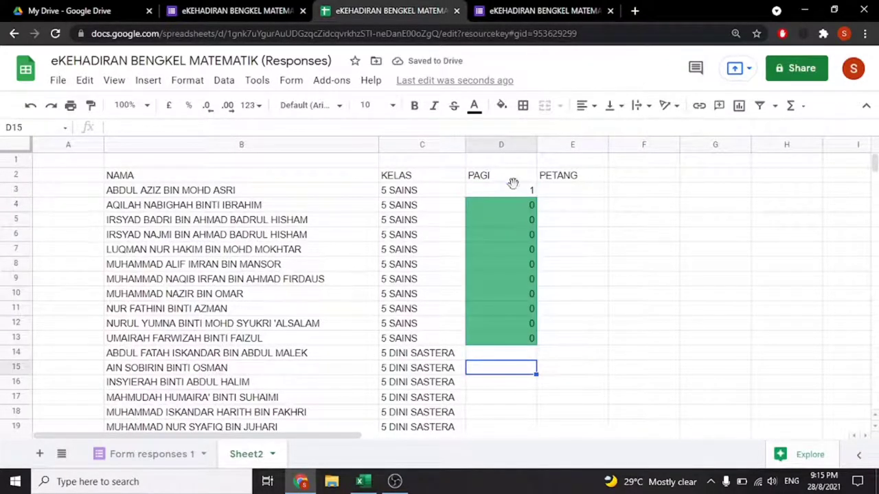
click(505, 197)
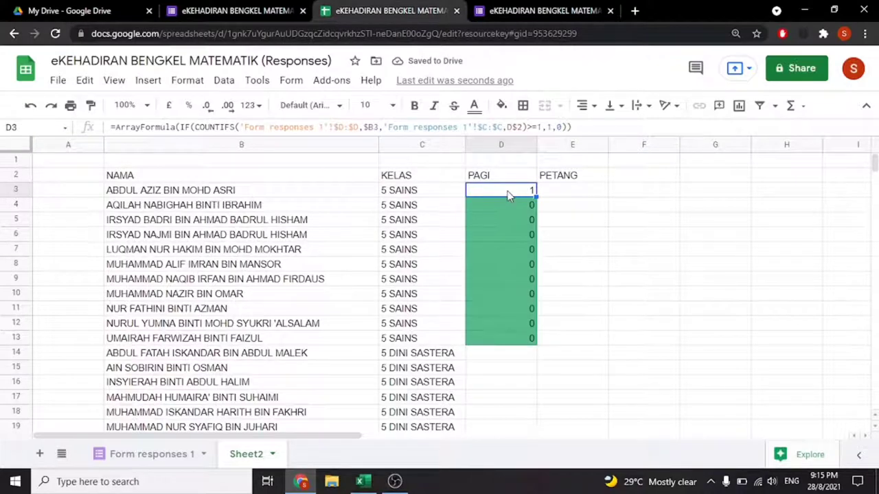
click(501, 360)
scroll(501, 351, down, 1)
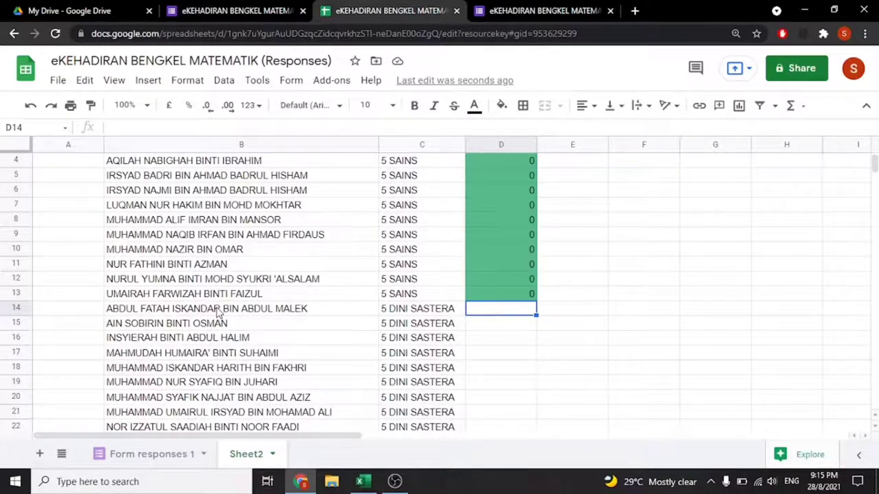
- Review the NAMA columns D to G on Form responses 1, then return to Sheet2
click(157, 458)
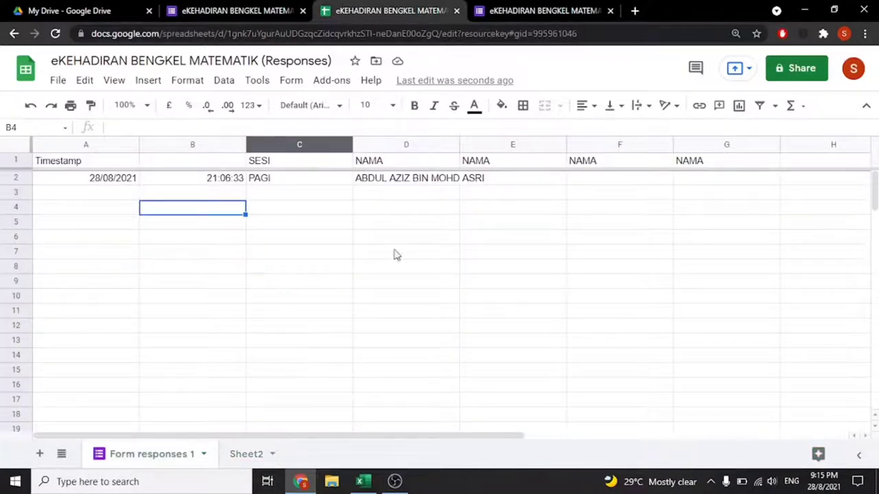
click(523, 143)
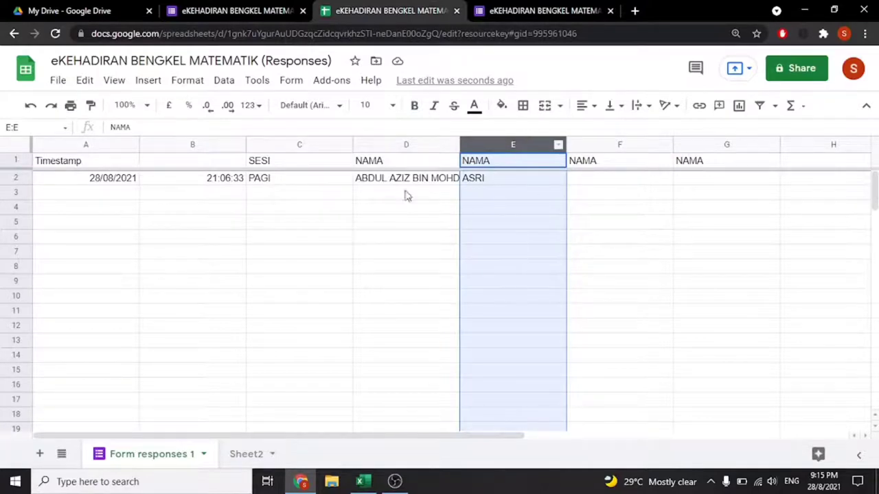
click(396, 146)
click(512, 147)
click(625, 147)
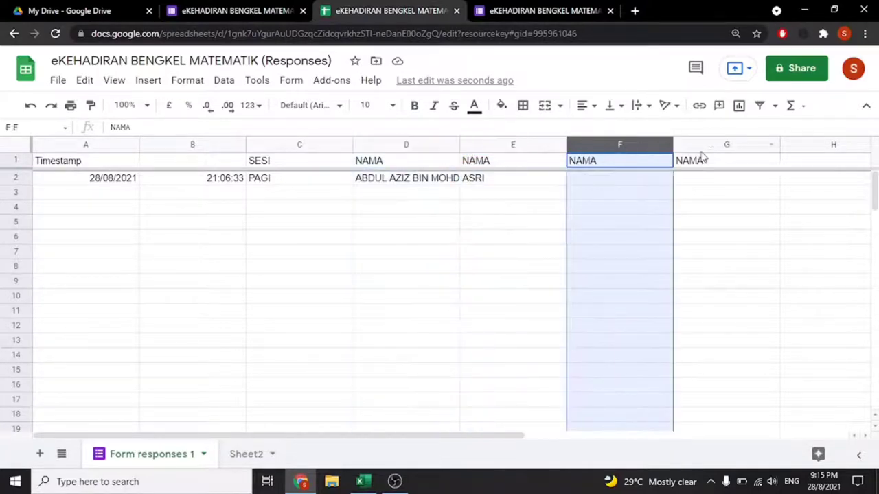
click(721, 148)
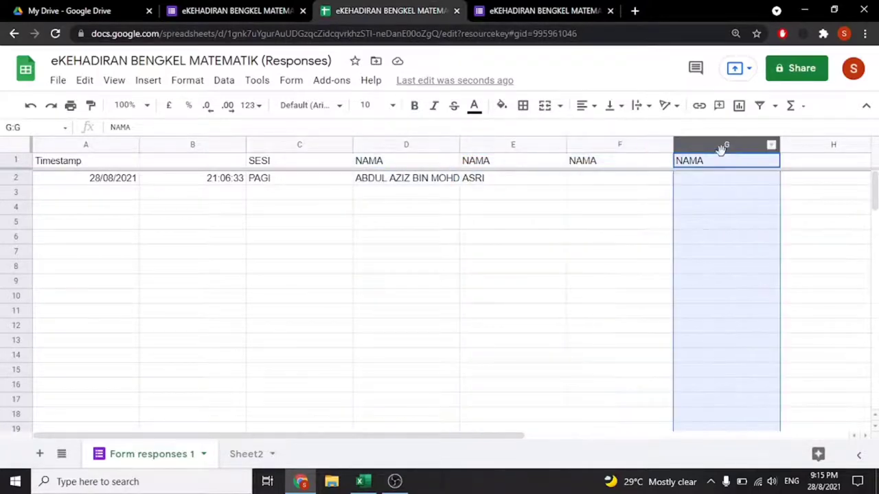
click(412, 144)
click(509, 164)
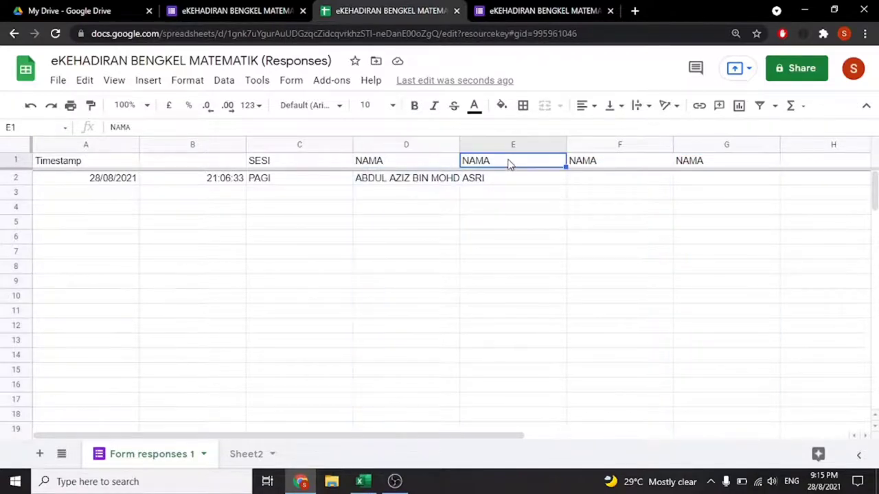
click(613, 160)
click(729, 147)
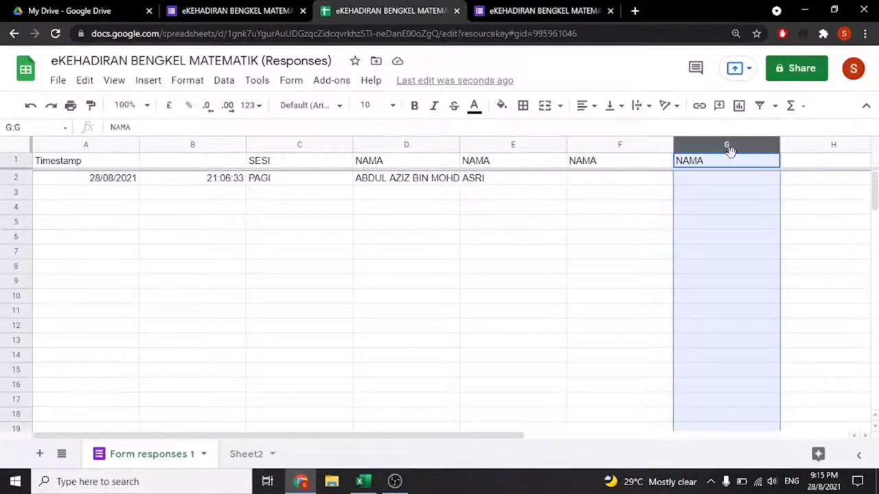
click(258, 458)
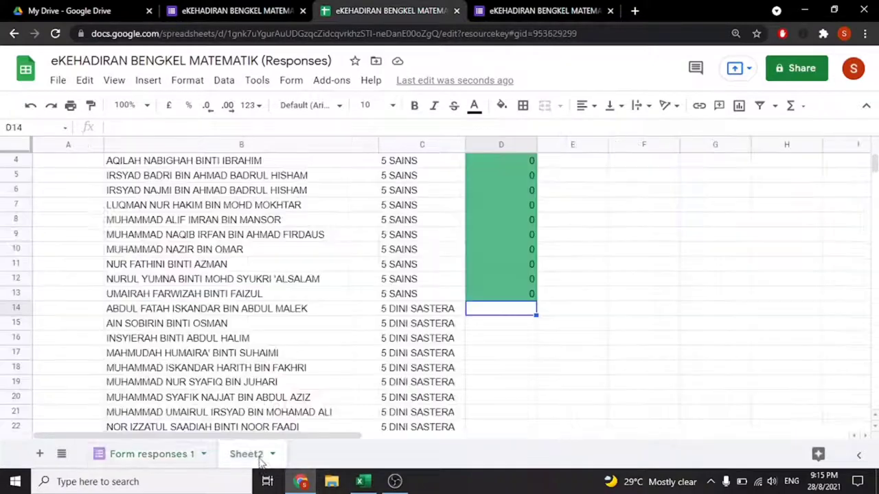
- Copy D13's formula into D14 and change its names range to 'Form responses 1'!$E:$E
click(491, 299)
mouse_move(535, 299)
mouse_down()
mouse_move(535, 308)
mouse_move(492, 314)
mouse_up()
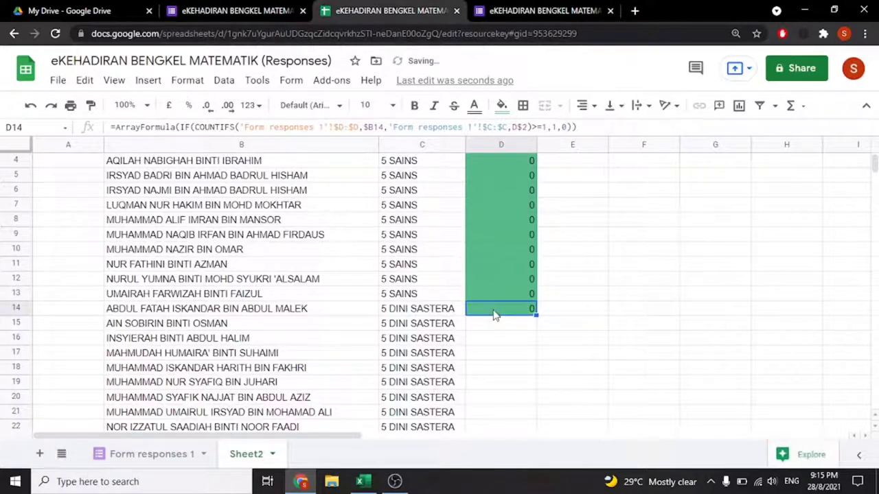
click(348, 128)
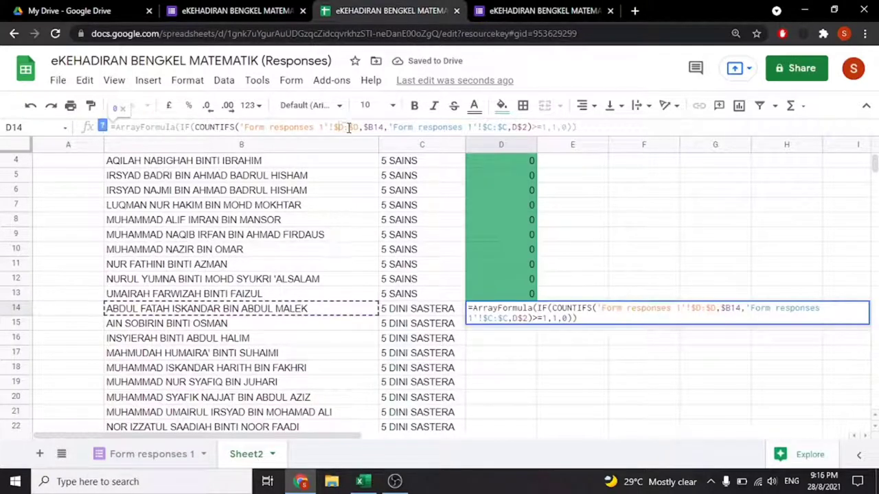
drag(358, 127, 245, 128)
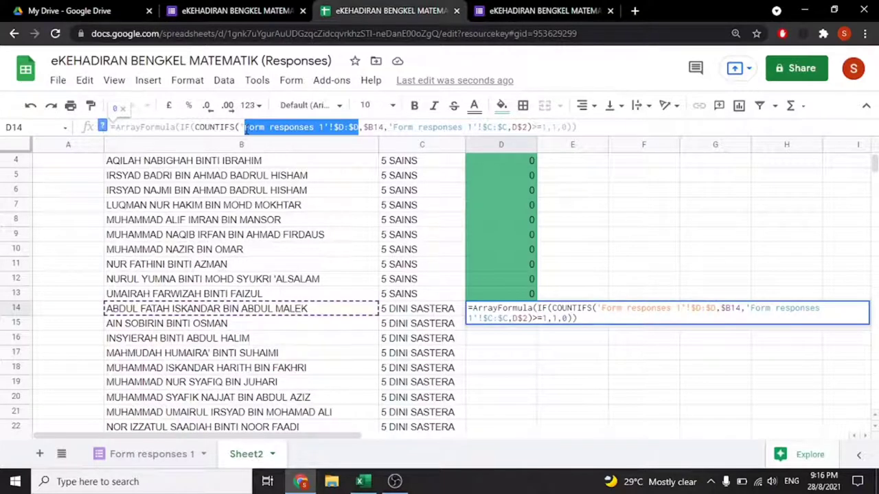
key(BackSpace)
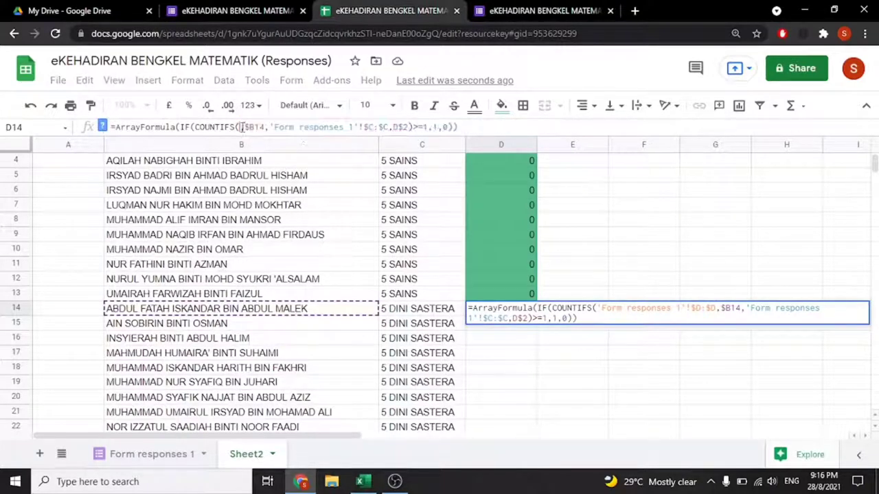
click(179, 457)
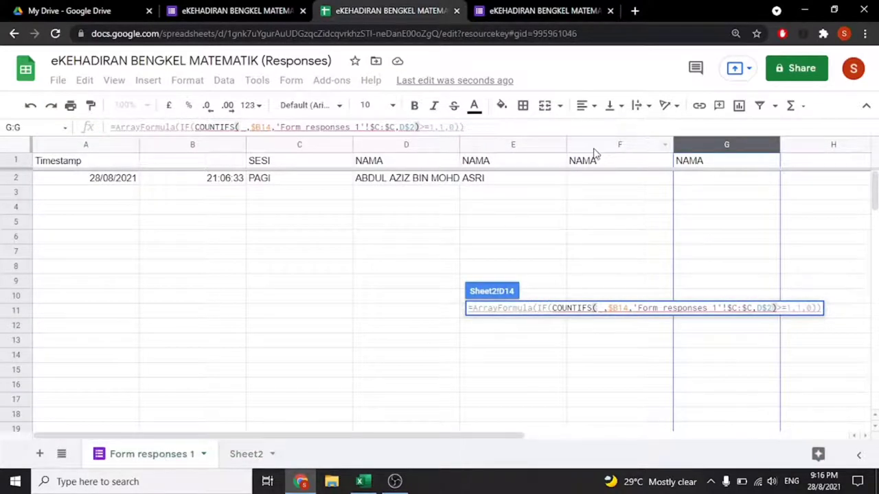
click(492, 147)
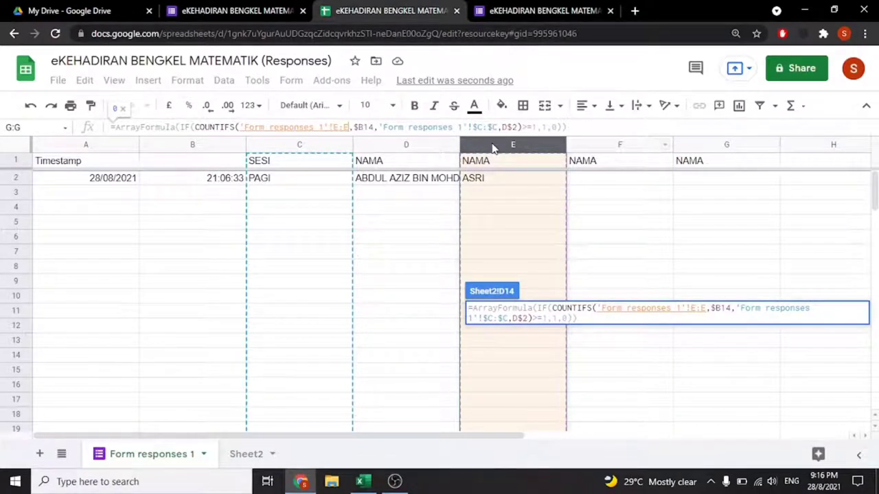
key(F4)
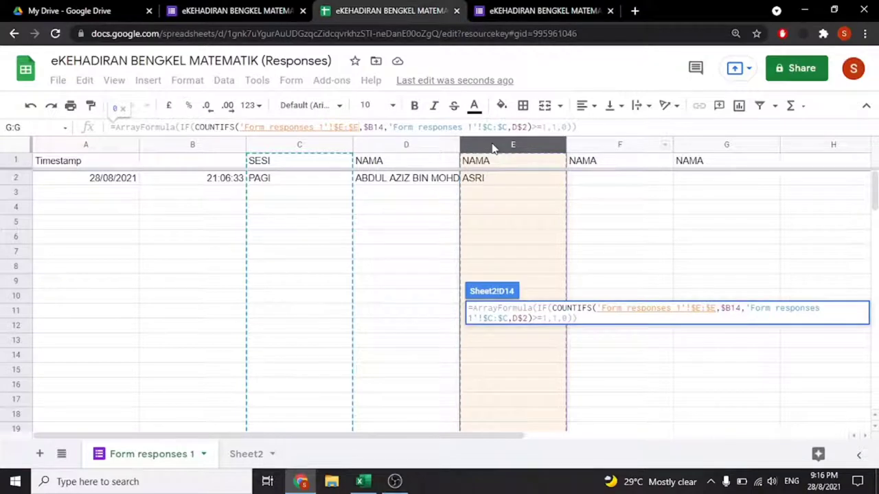
key(Return)
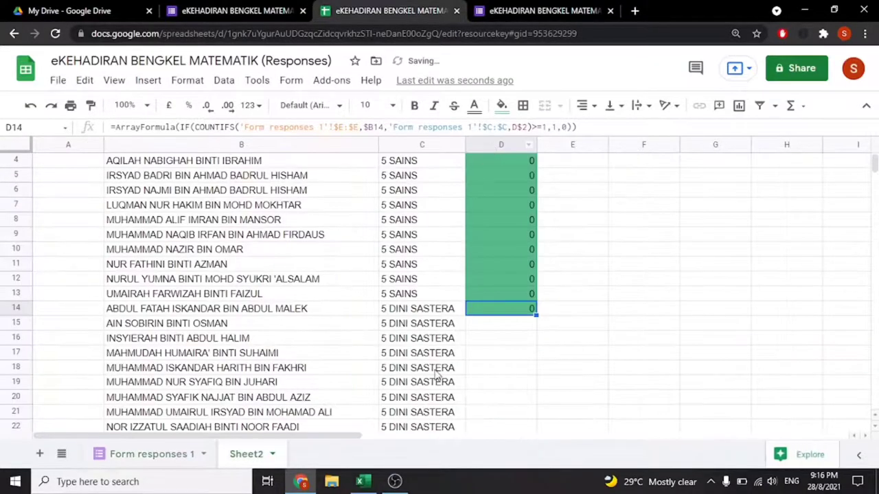
- Fill D14's formula down through D26 for the 5 DINI SASTERA students
click(505, 341)
click(509, 315)
click(509, 295)
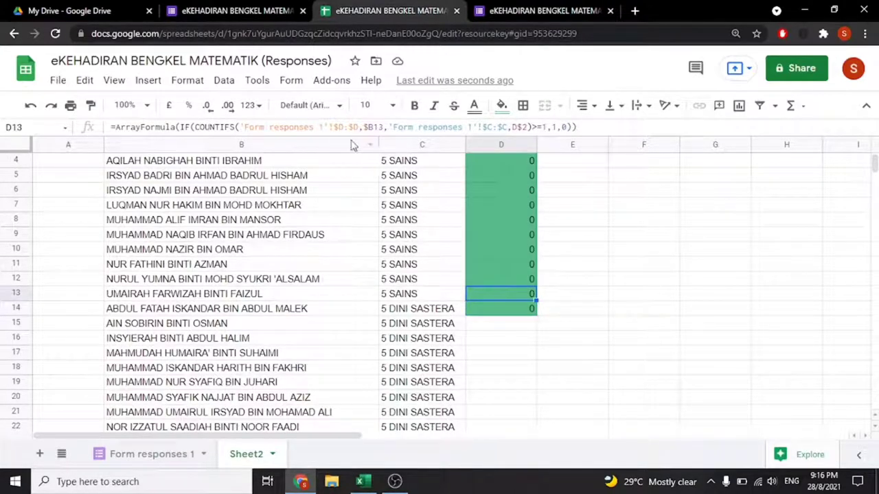
click(489, 310)
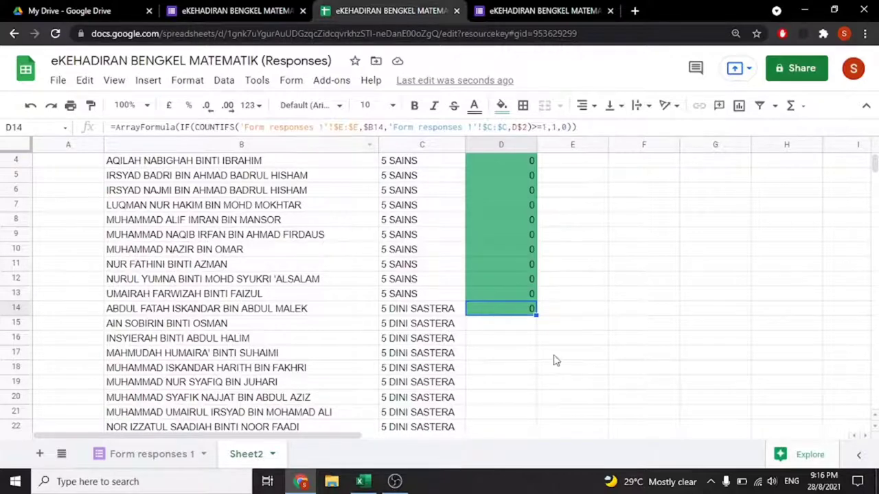
scroll(553, 359, down, 1)
drag(538, 270, 528, 410)
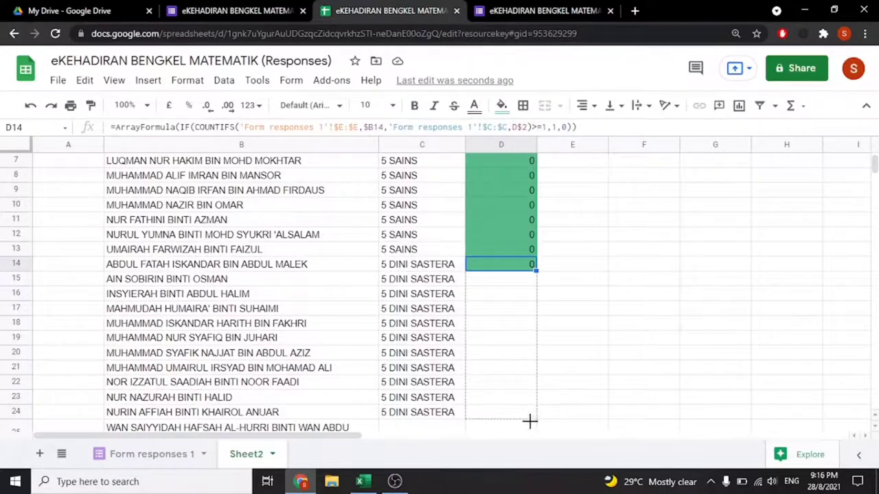
mouse_move(528, 411)
mouse_down()
mouse_move(536, 278)
mouse_move(526, 272)
mouse_up()
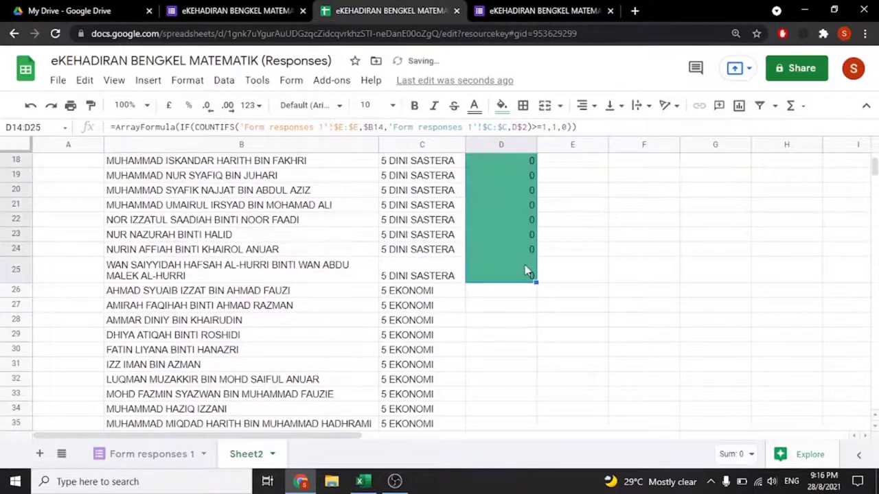
click(508, 277)
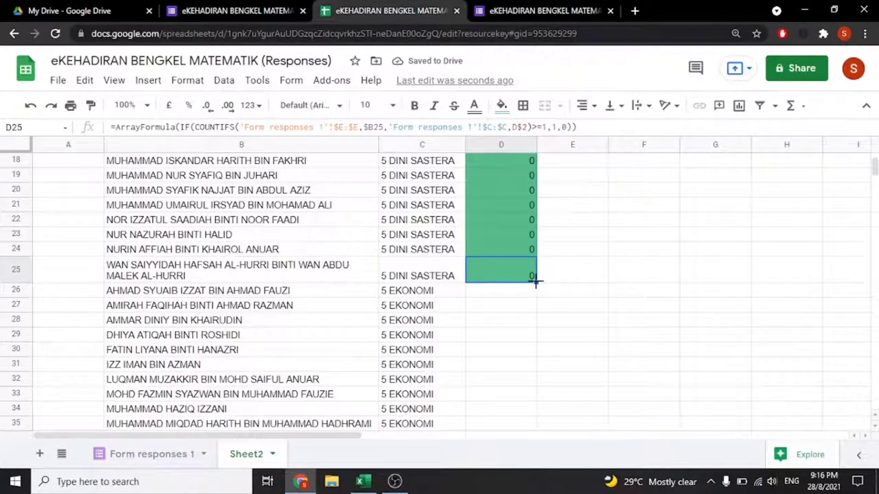
drag(535, 280, 535, 294)
- Change D26's COUNTIFS names range to 'Form responses 1'!$F:$F
click(497, 299)
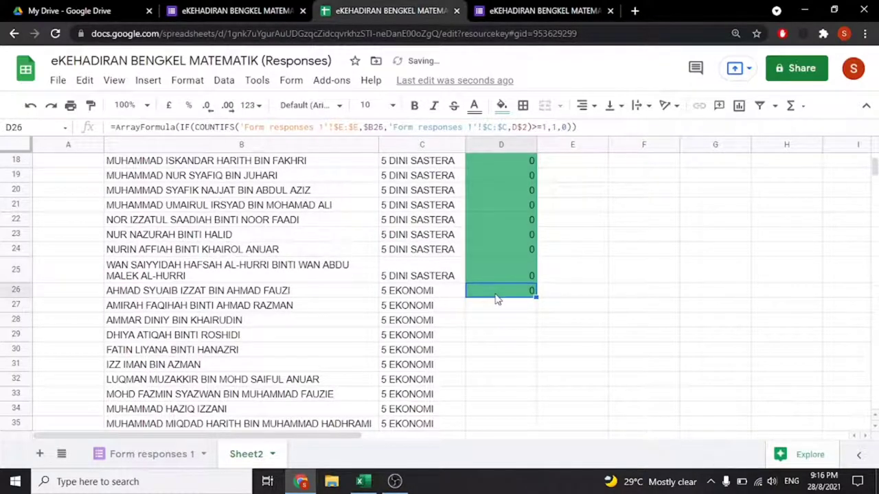
click(357, 127)
drag(359, 127, 241, 138)
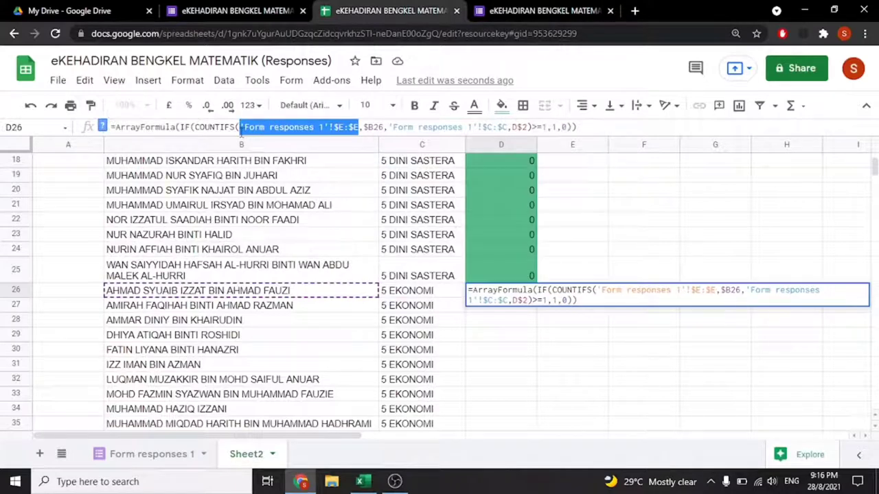
key(BackSpace)
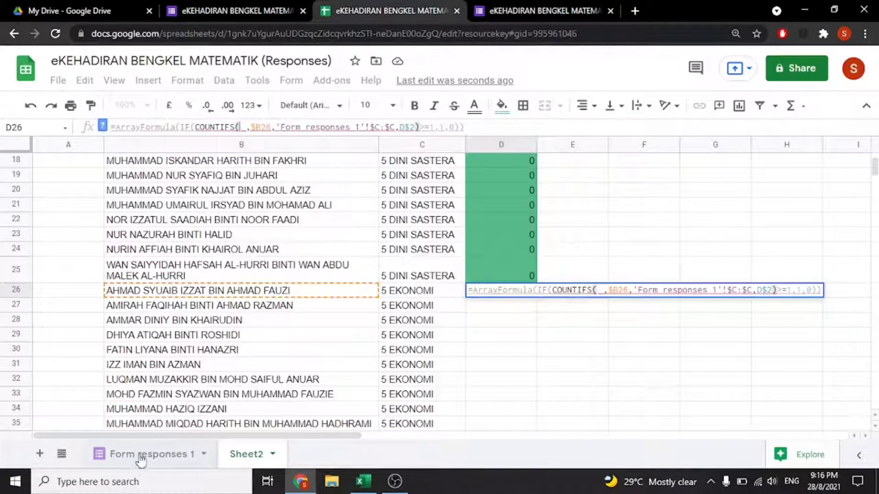
click(147, 455)
mouse_move(619, 145)
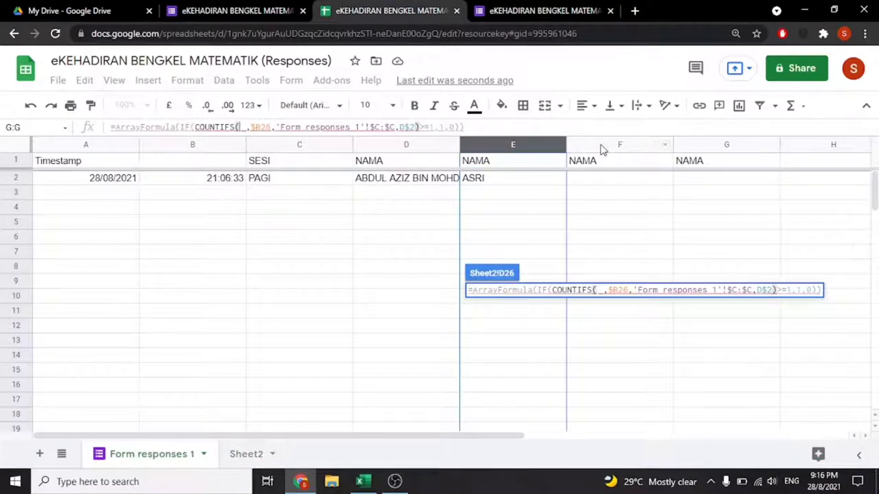
click(601, 149)
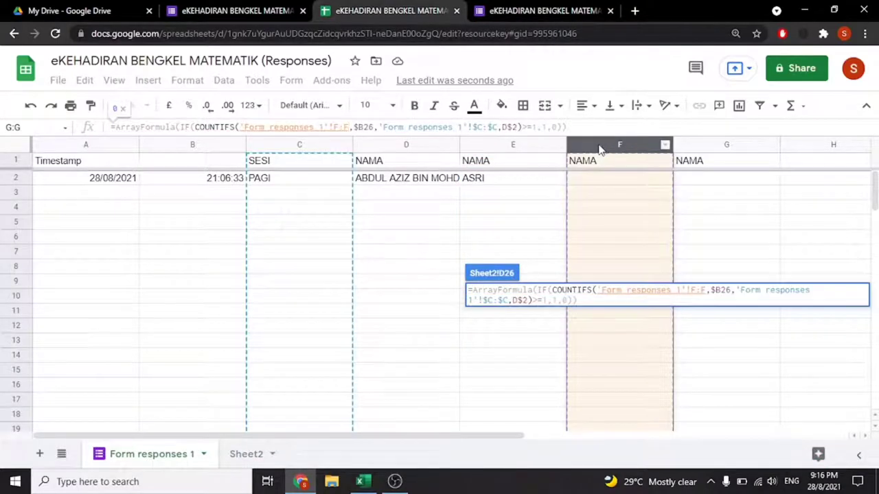
key(F4)
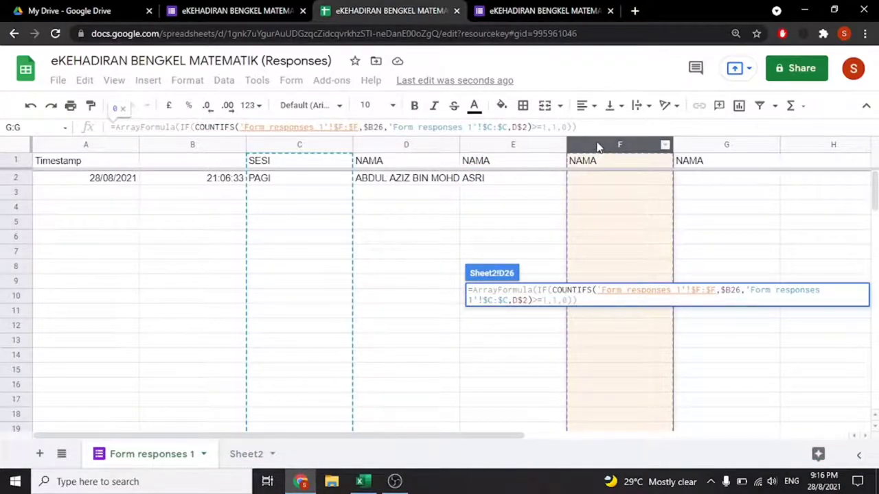
key(Return)
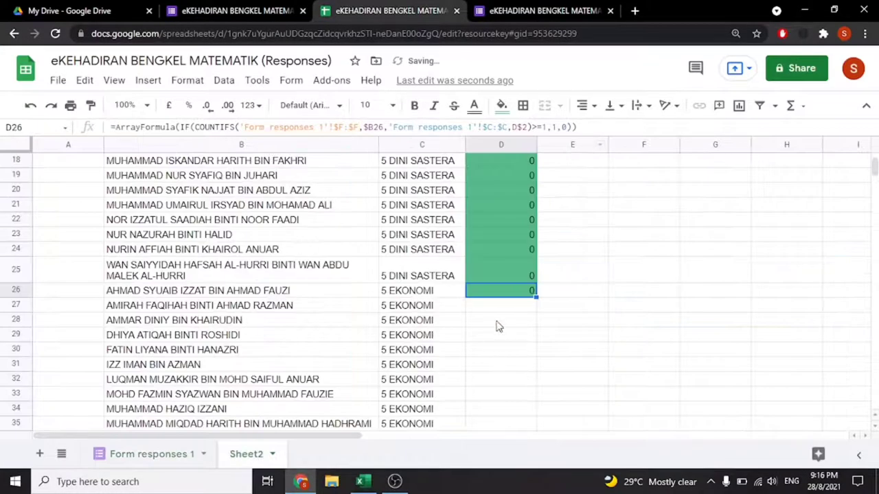
- Fill D26's formula down through D53 for the 5 EKONOMI rows
click(499, 321)
click(503, 292)
mouse_move(536, 297)
mouse_down()
mouse_move(527, 459)
mouse_move(529, 426)
mouse_up()
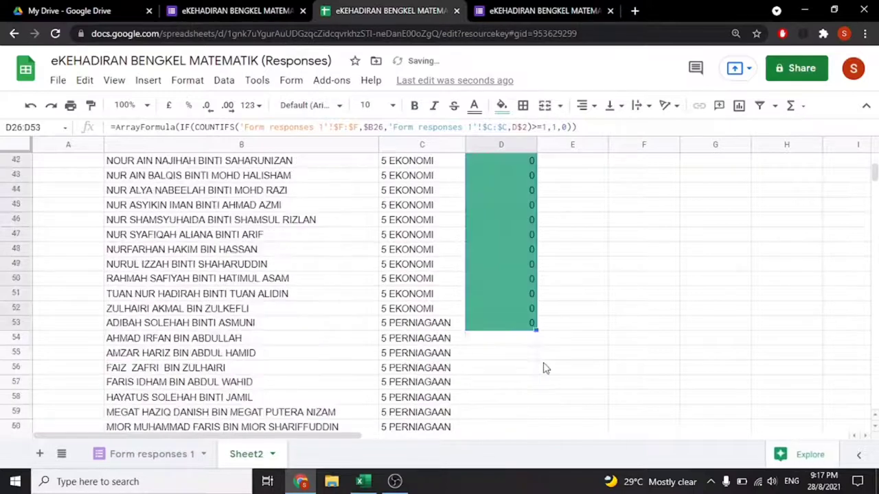
click(491, 326)
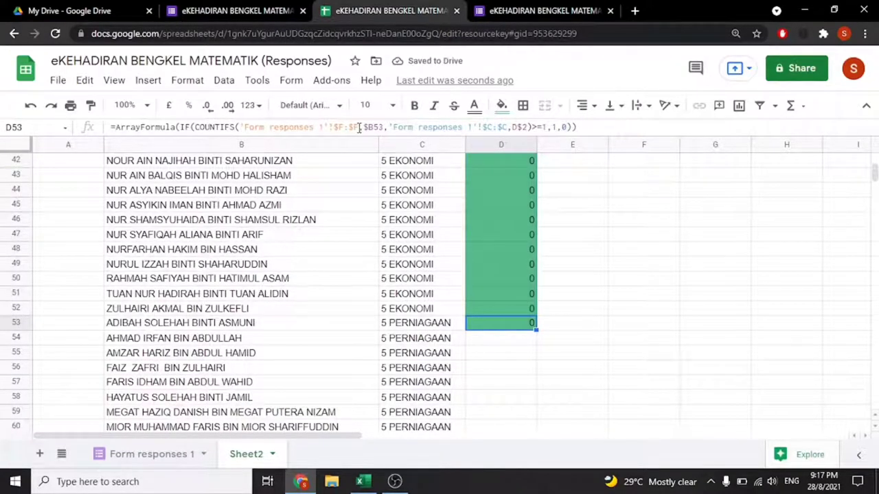
- Change D53's COUNTIFS names range to 'Form responses 1'!$G:$G
drag(358, 128, 245, 130)
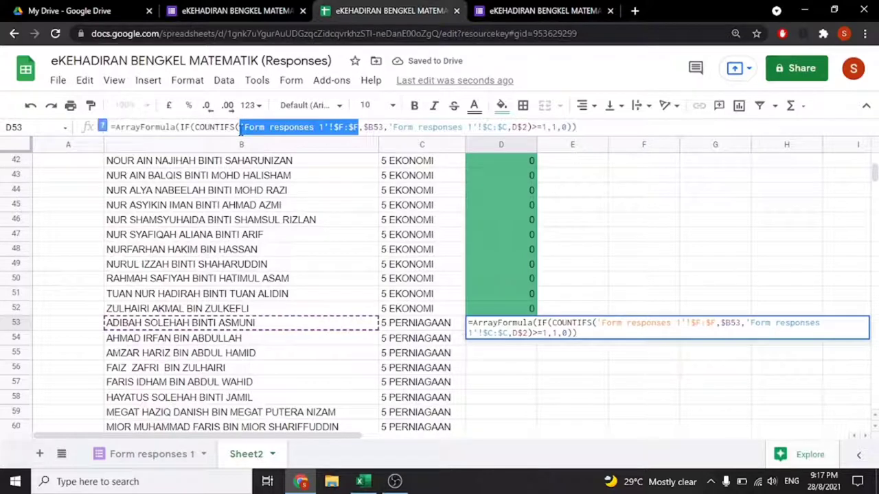
key(BackSpace)
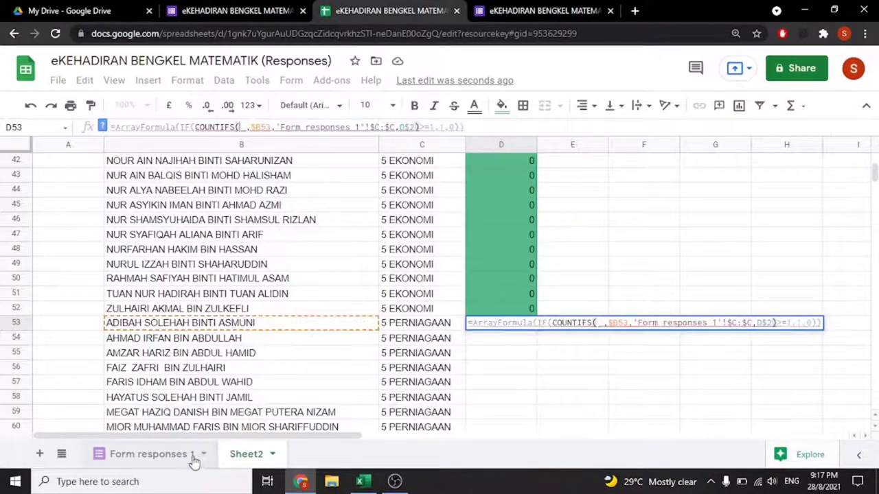
click(152, 454)
click(724, 146)
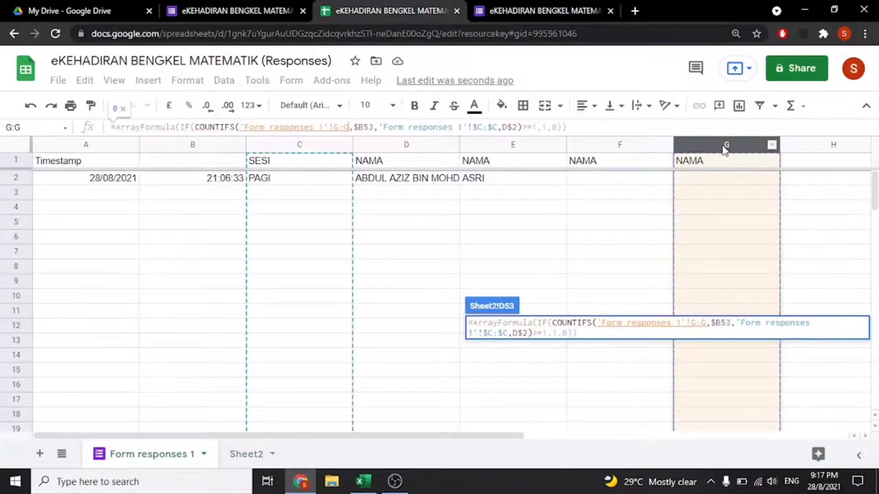
key(F4)
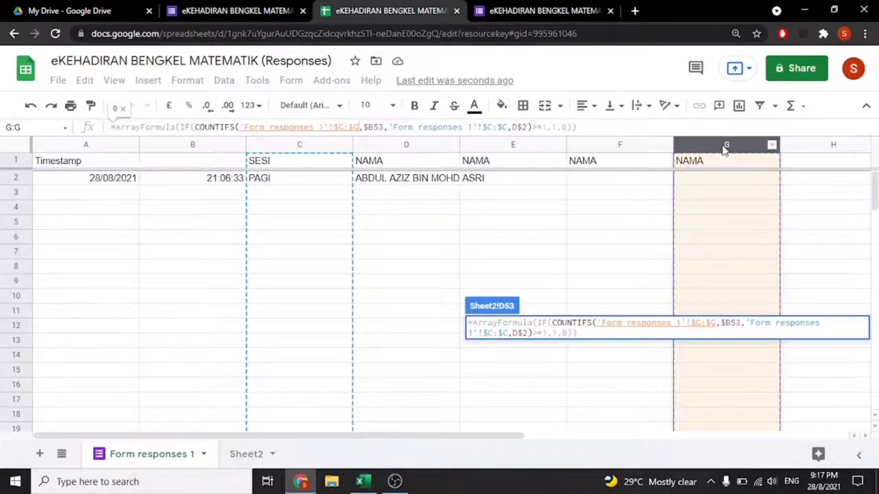
key(Return)
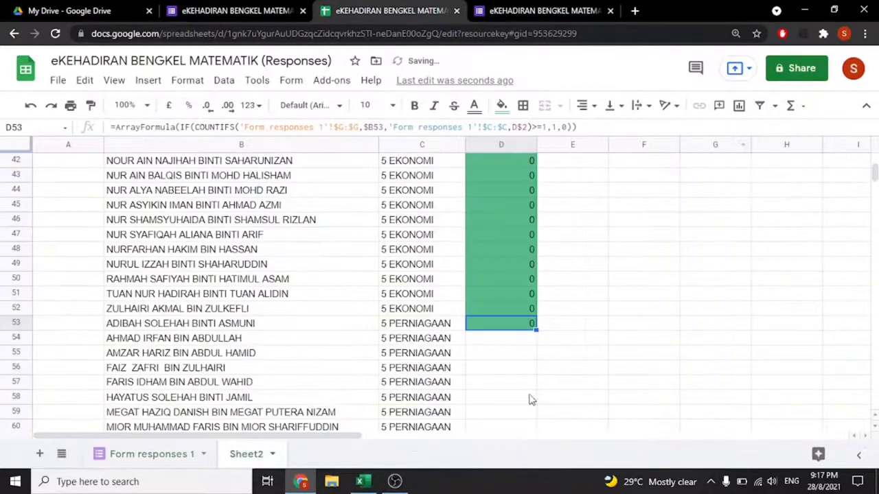
- Fill D53's formula down to D74 for the 5 PERNIAGAAN rows
click(506, 381)
click(505, 327)
scroll(512, 302, down, 1)
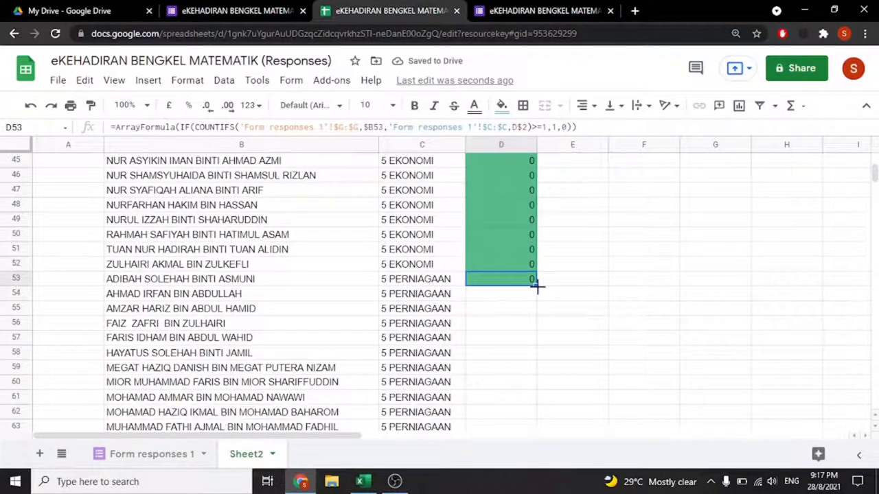
drag(537, 287, 520, 189)
scroll(511, 234, up, 4)
scroll(517, 246, up, 6)
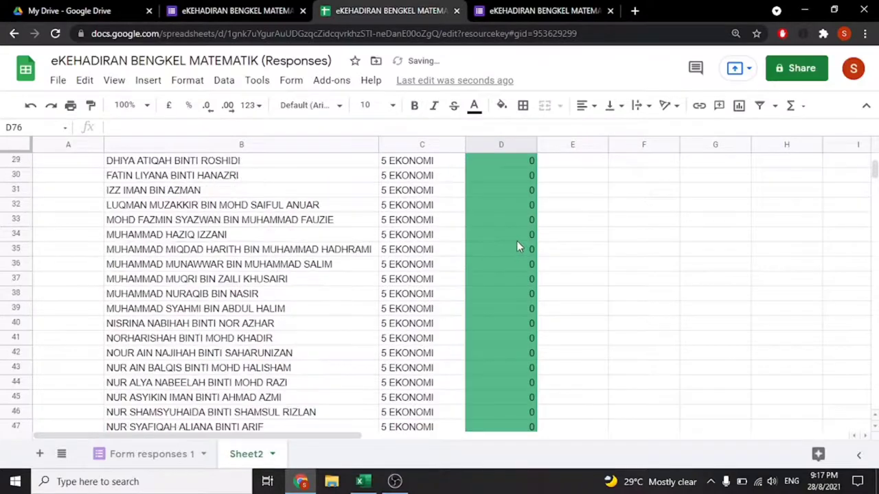
scroll(517, 240, up, 10)
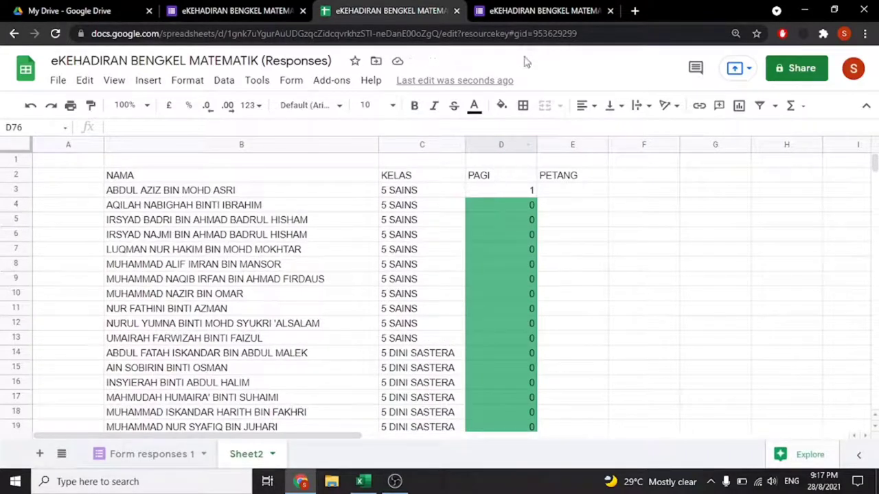
- Start another form response with class 5 PERNIAGAAN and the PAGI session
click(514, 16)
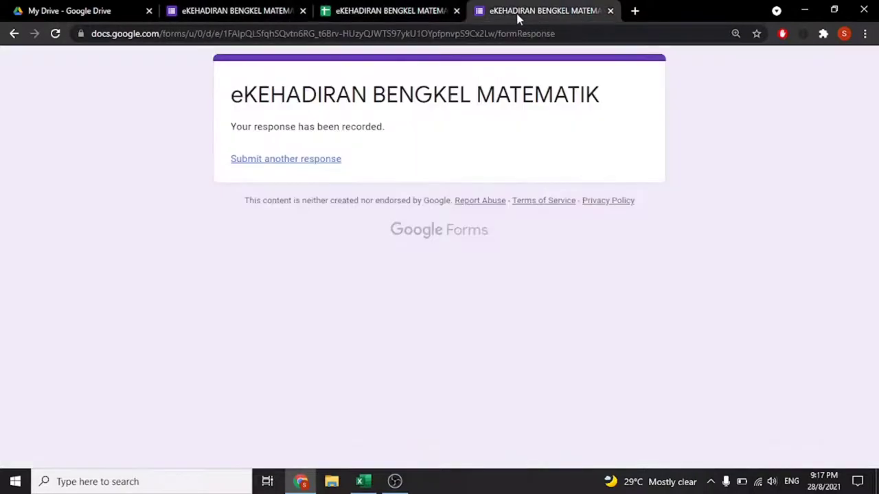
click(284, 162)
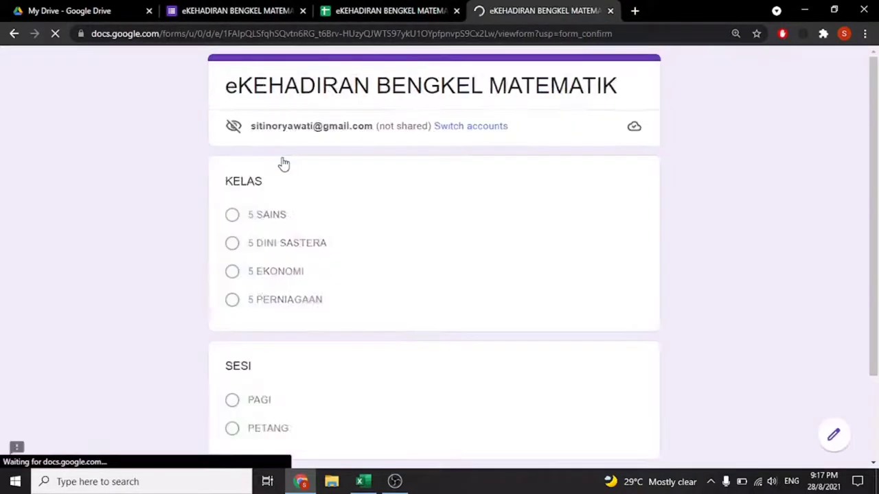
click(259, 302)
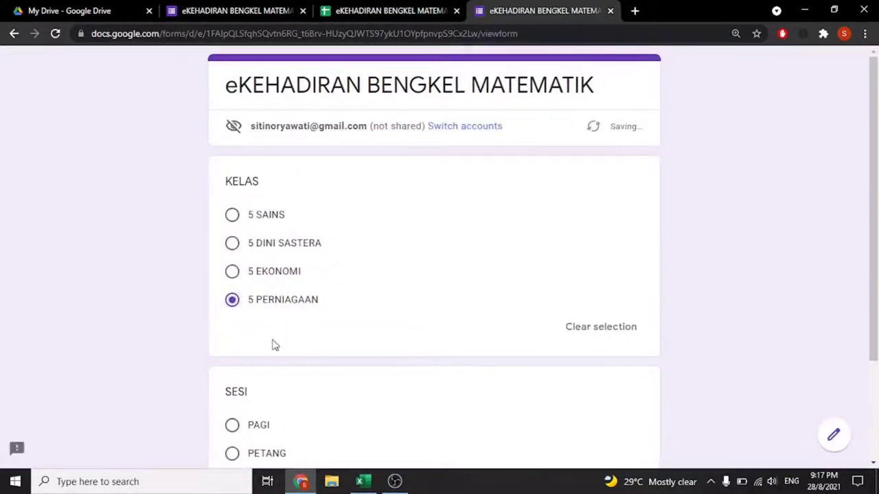
scroll(243, 362, down, 2)
click(236, 297)
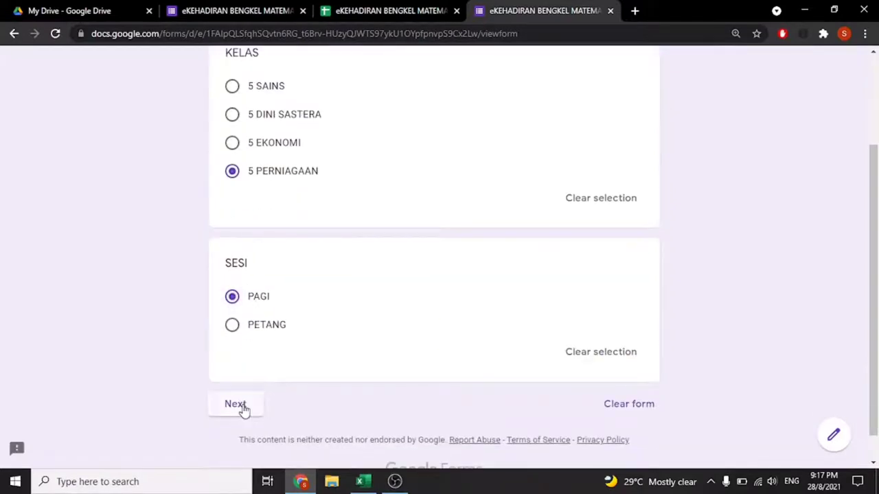
click(243, 410)
- Choose the last student on the NAMA list, submit, and return to the spreadsheet
click(442, 270)
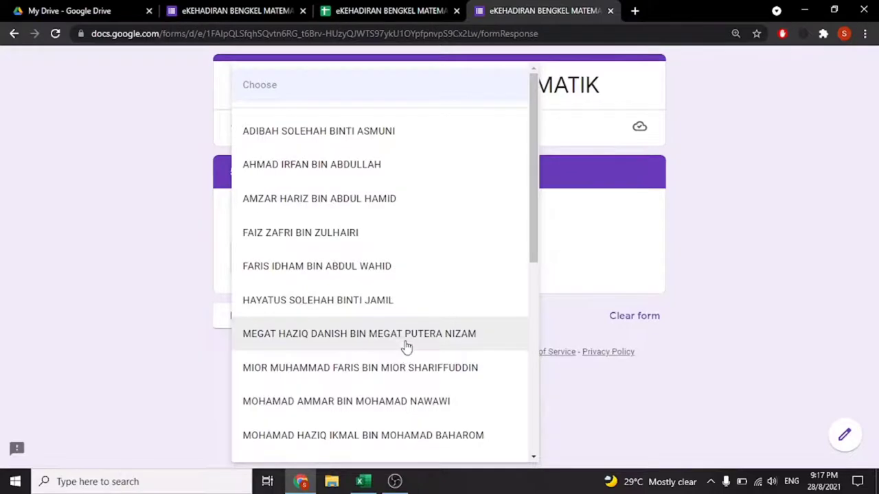
click(405, 347)
click(387, 272)
scroll(386, 272, down, 5)
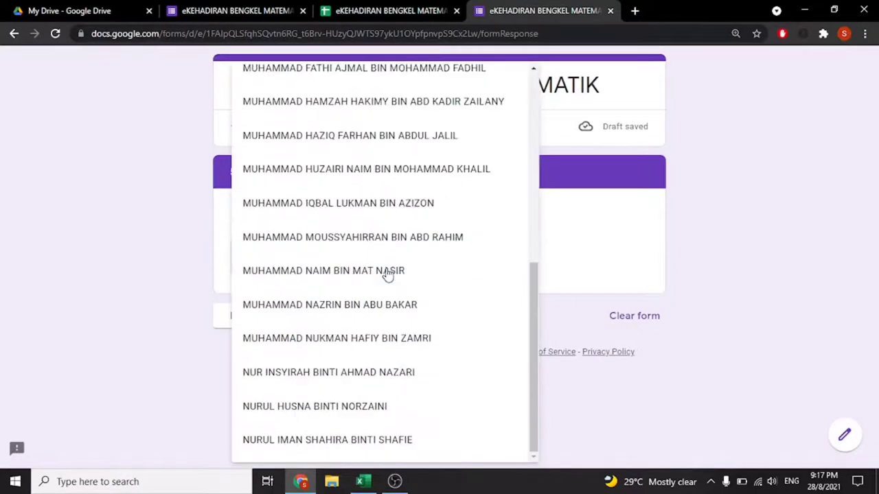
click(346, 440)
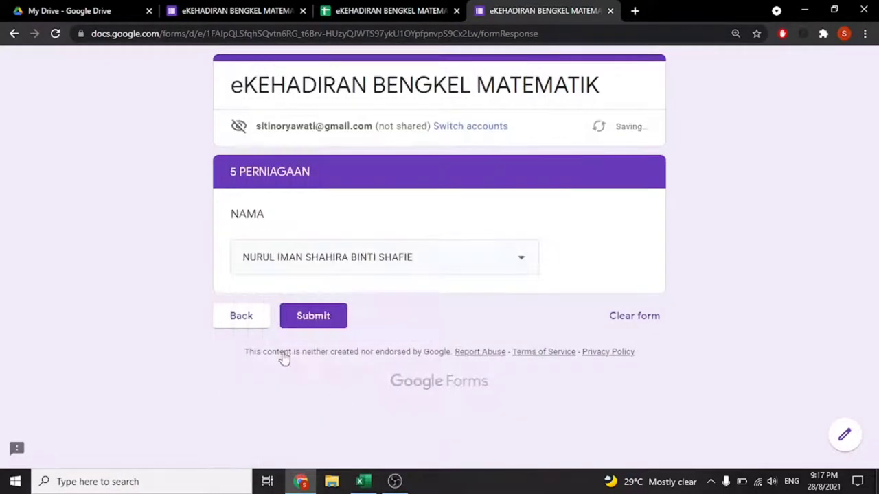
click(306, 321)
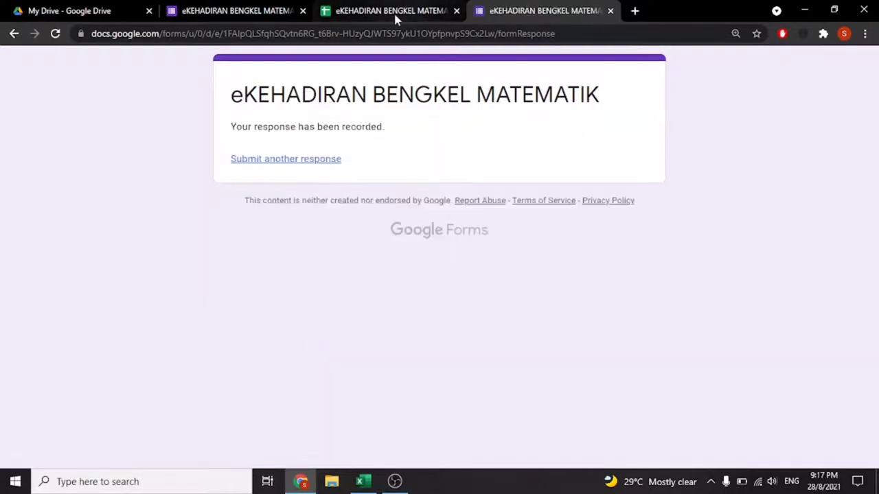
click(393, 12)
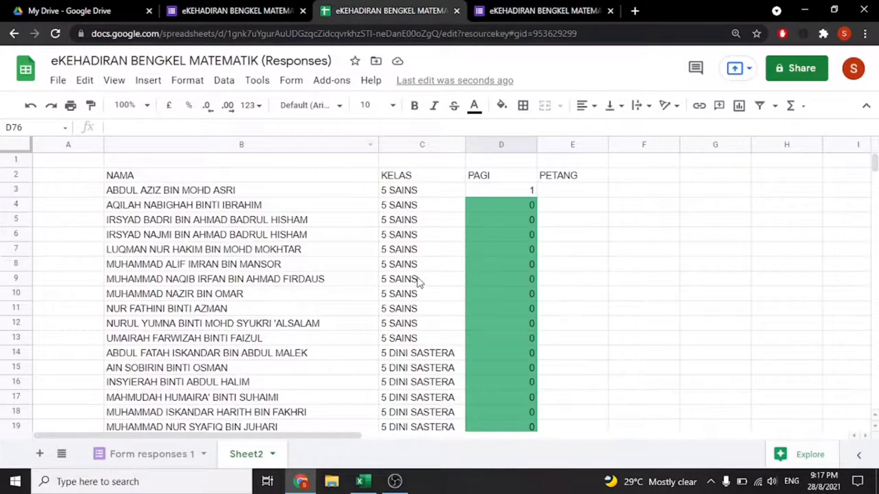
scroll(419, 282, down, 6)
scroll(418, 281, down, 3)
scroll(419, 282, down, 4)
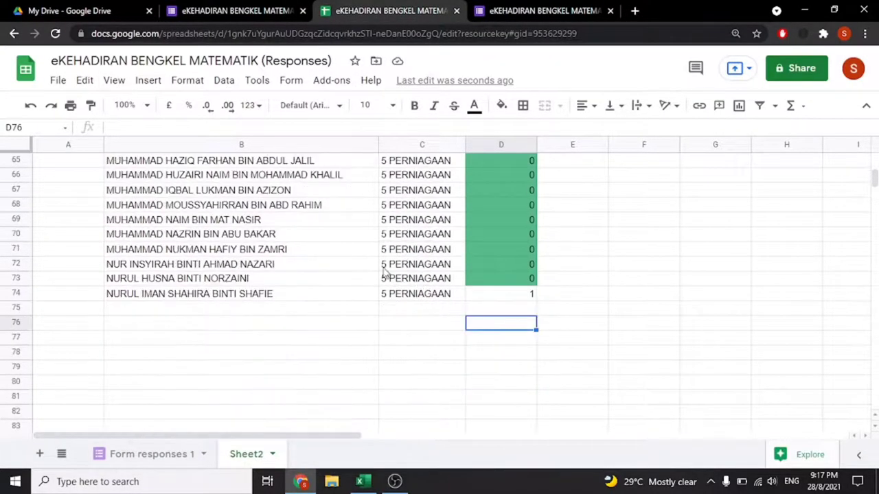
click(267, 299)
click(510, 297)
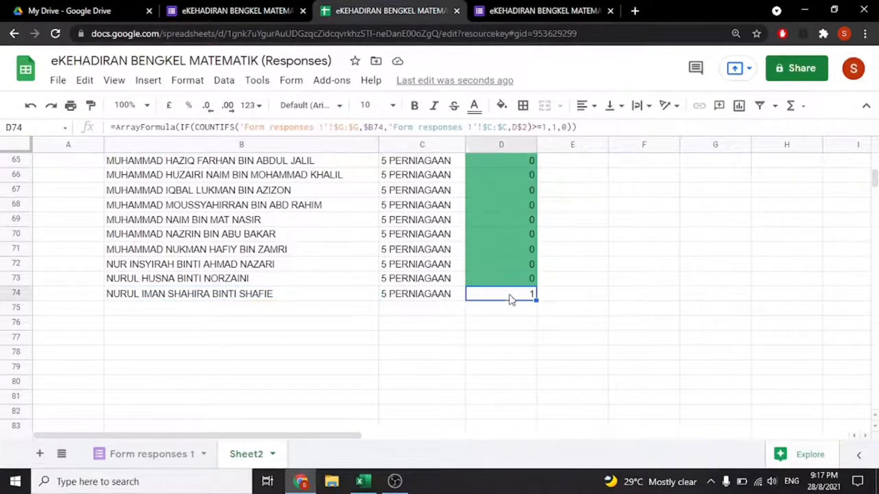
scroll(504, 335, up, 5)
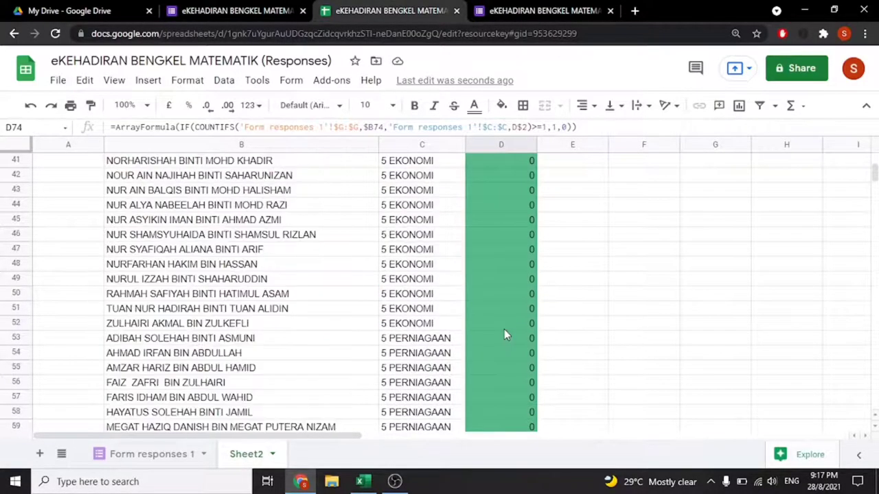
scroll(504, 330, up, 5)
scroll(503, 321, up, 3)
scroll(503, 319, down, 4)
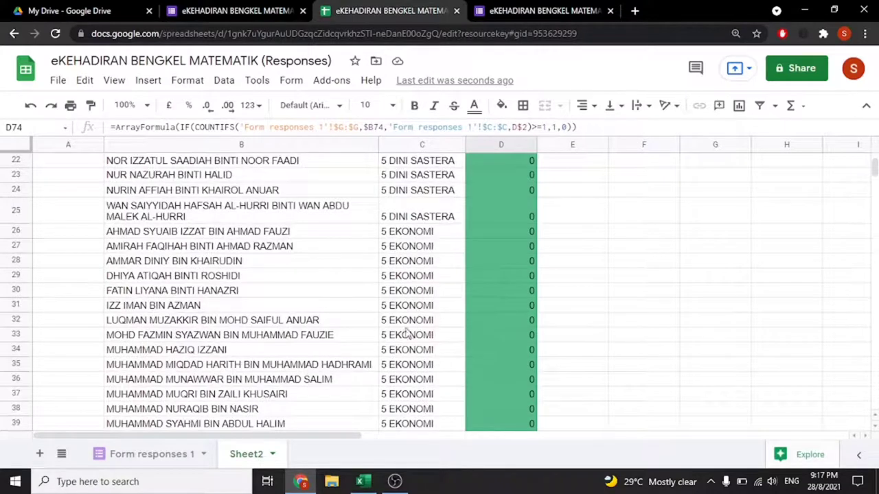
click(157, 456)
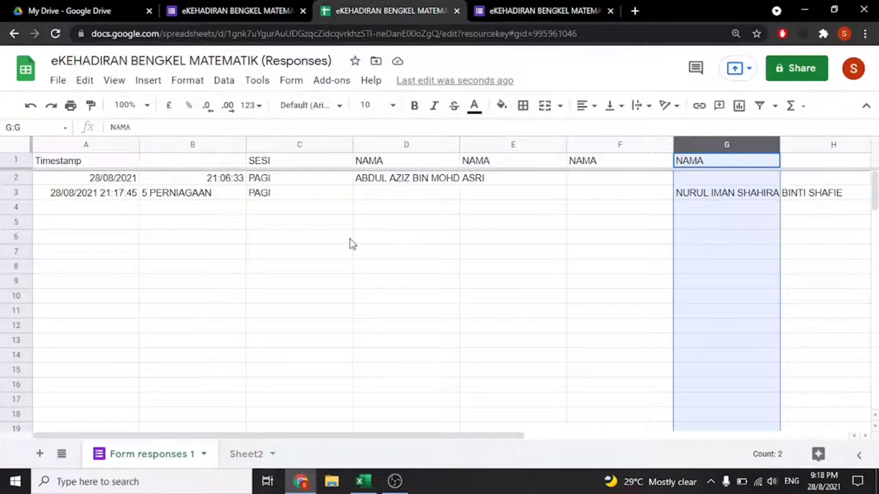
click(252, 453)
scroll(503, 349, up, 4)
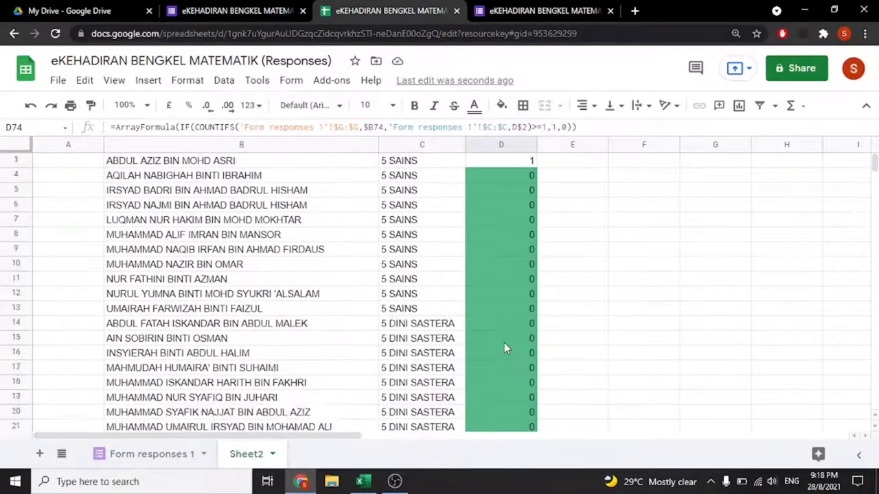
scroll(504, 349, up, 1)
click(511, 146)
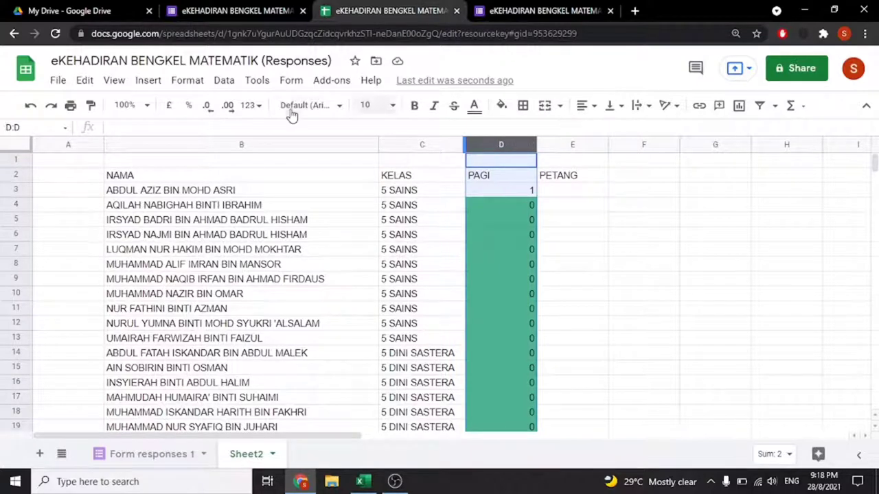
- Edit the existing colour scale conditional formatting rule for range D3:D74
click(184, 81)
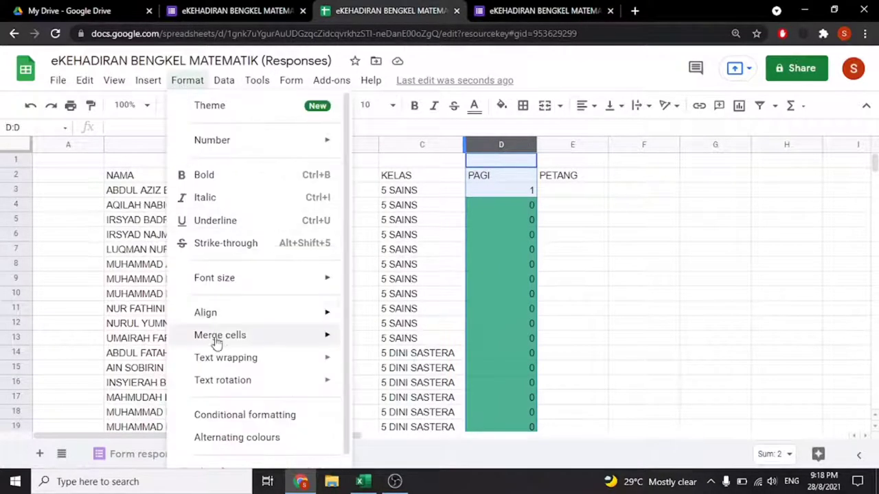
click(229, 419)
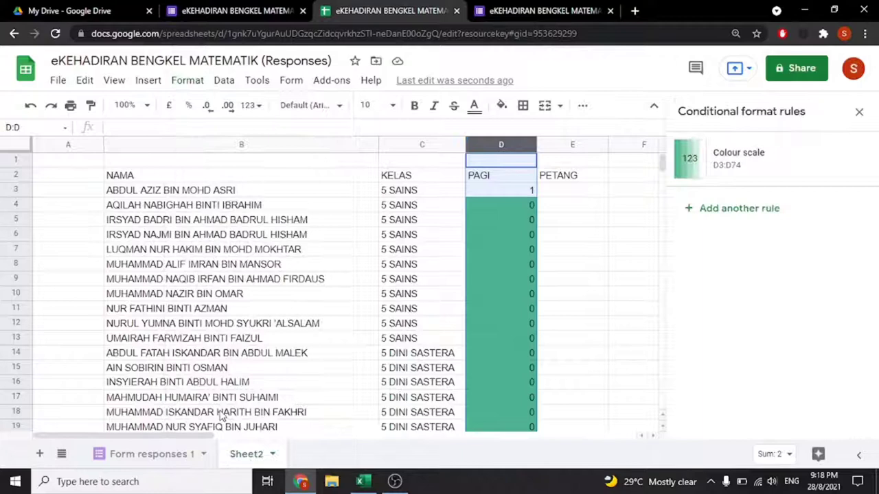
click(720, 158)
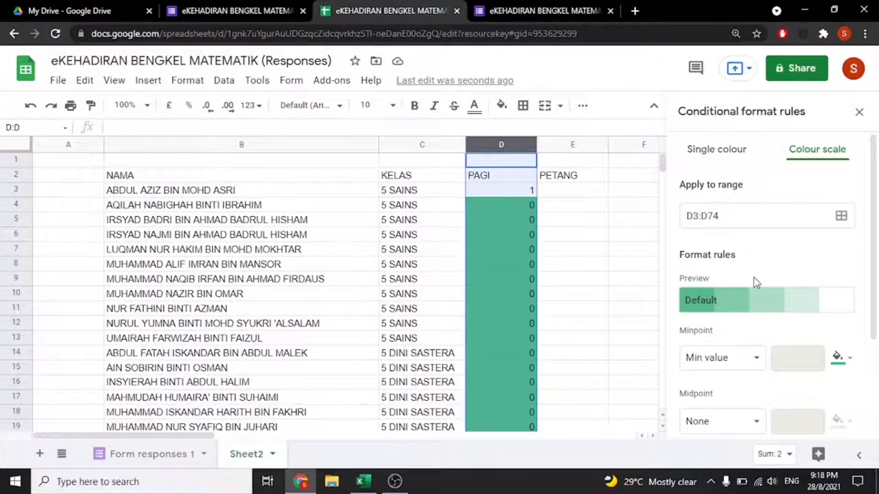
scroll(755, 282, down, 1)
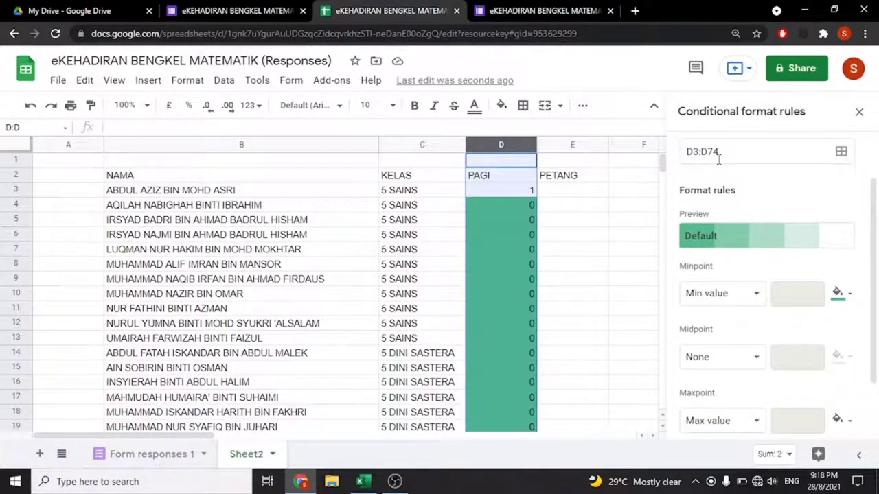
drag(725, 151, 682, 151)
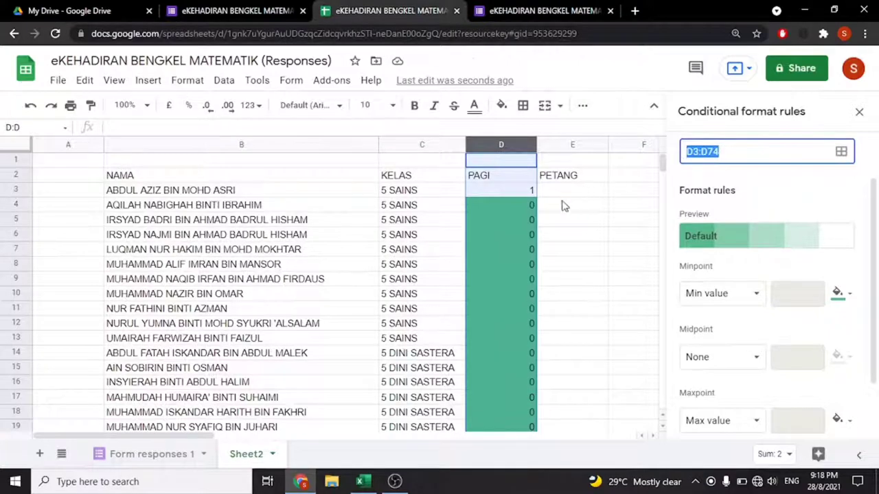
scroll(562, 206, down, 5)
scroll(552, 217, down, 5)
scroll(553, 217, down, 3)
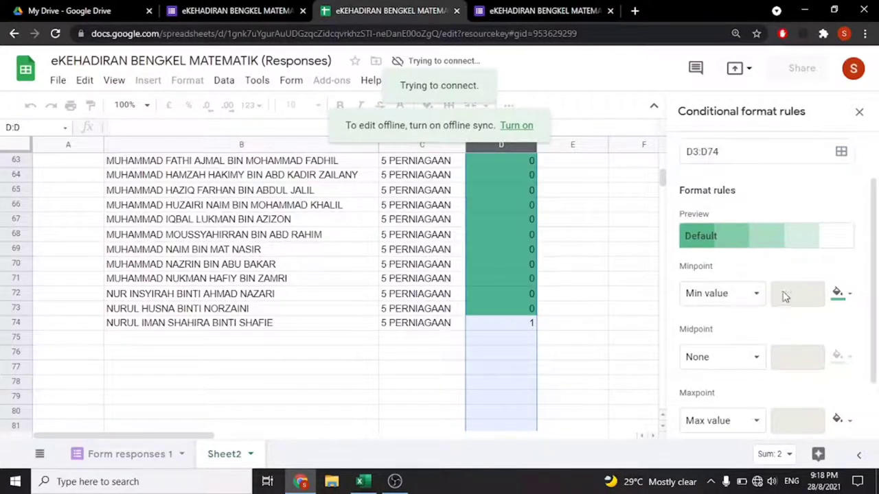
- Set the minpoint to number 0 in red and the maxpoint to a fixed number, then save
click(751, 295)
click(732, 316)
click(772, 303)
text(0)
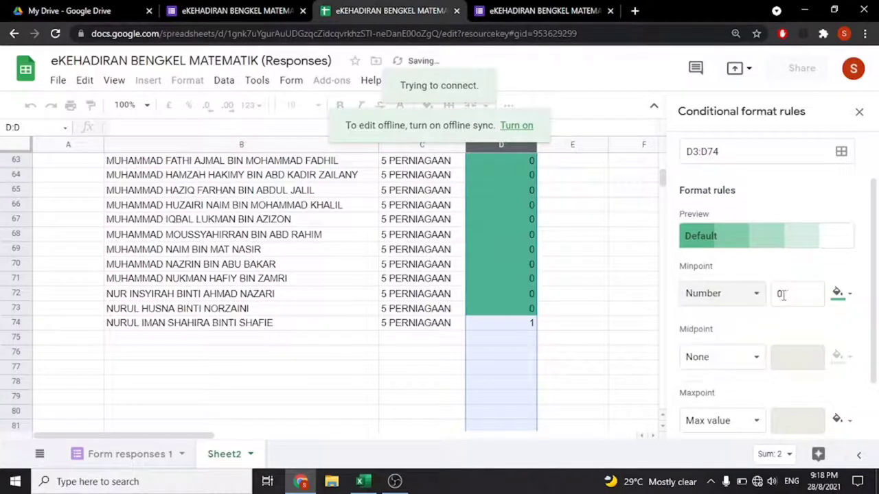
click(837, 294)
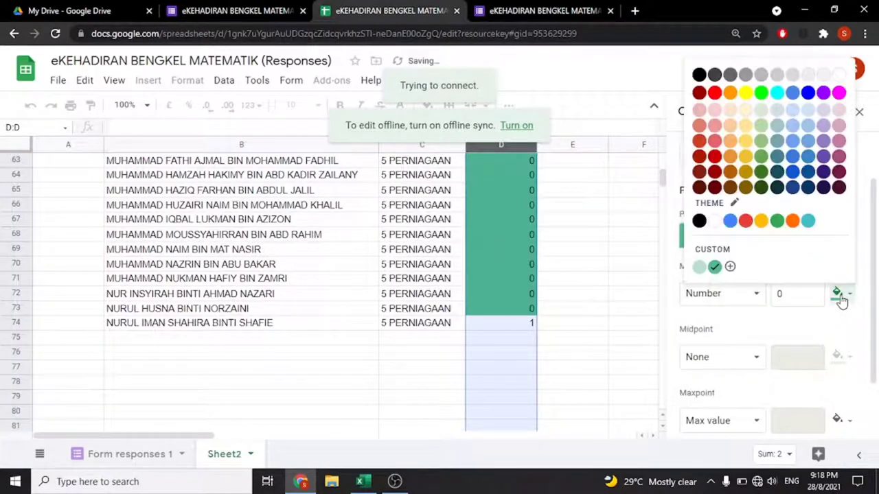
click(718, 100)
scroll(747, 312, down, 1)
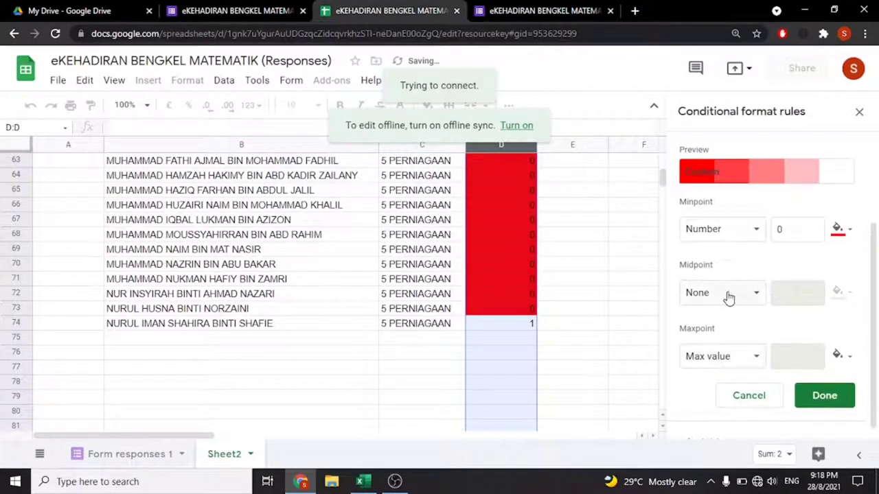
click(726, 367)
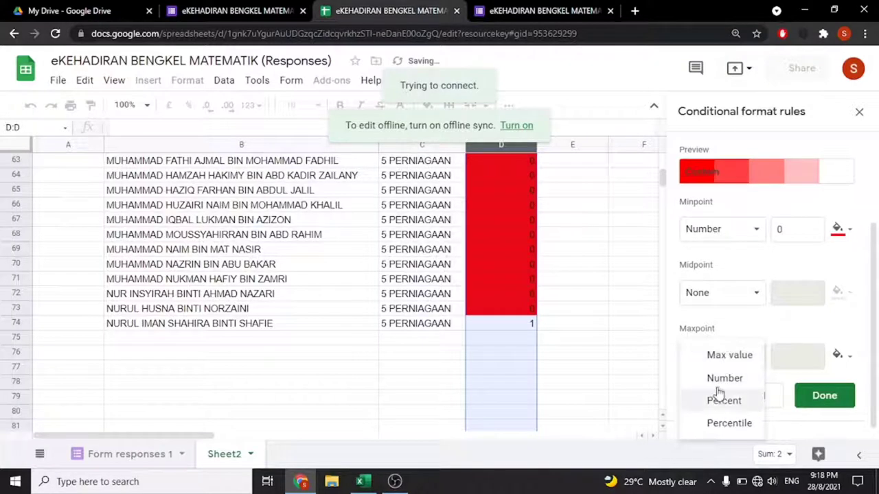
click(717, 377)
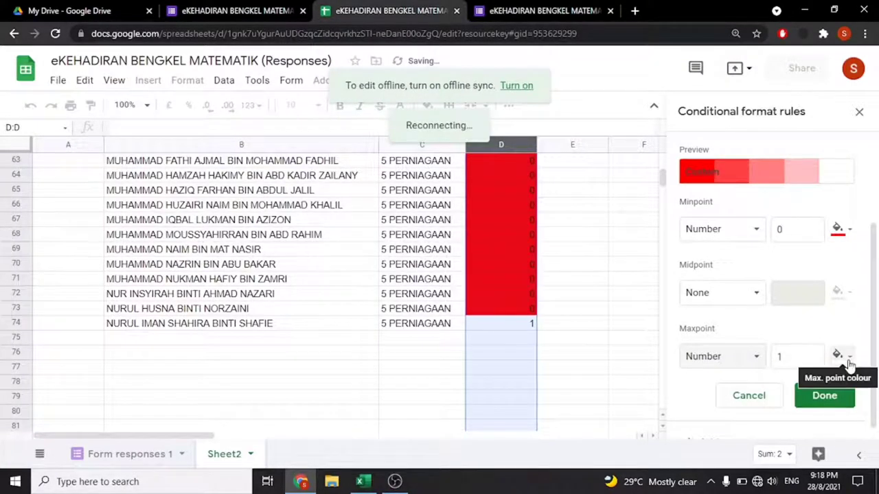
click(825, 405)
click(563, 301)
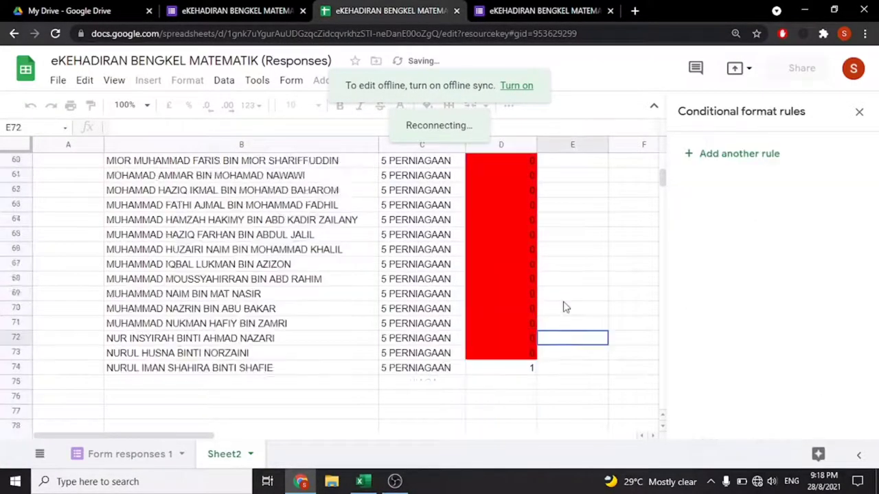
scroll(565, 305, up, 10)
scroll(563, 306, up, 6)
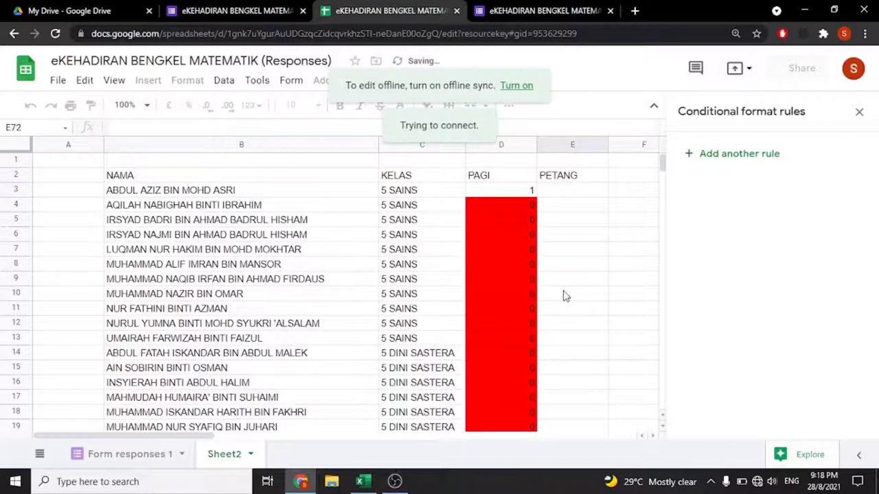
- Check the Wi-Fi connection status in the Windows quick-settings panel, then close it
click(858, 482)
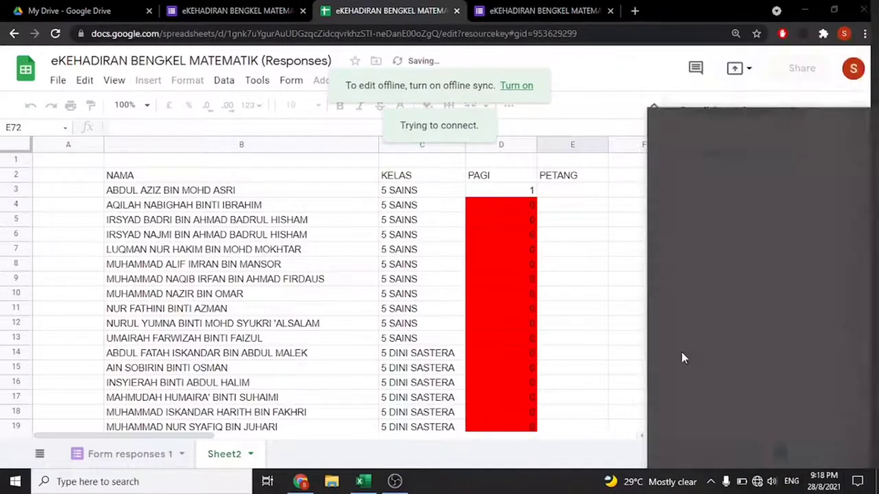
click(857, 482)
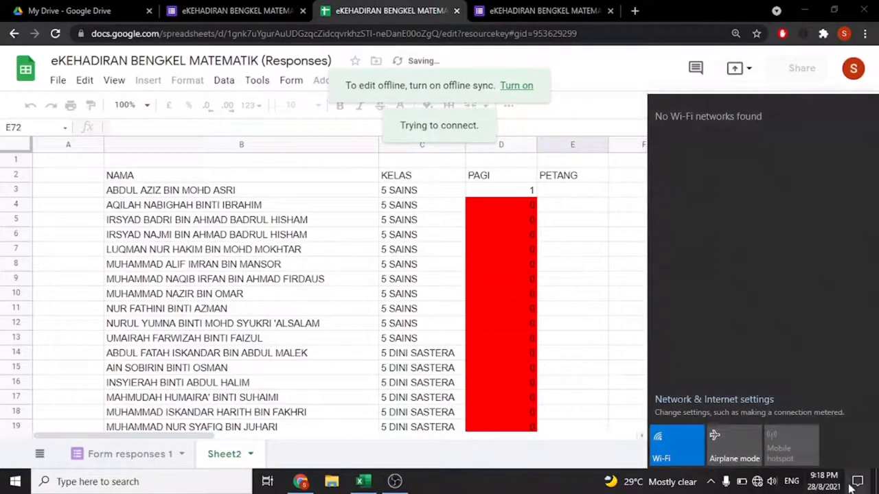
click(665, 362)
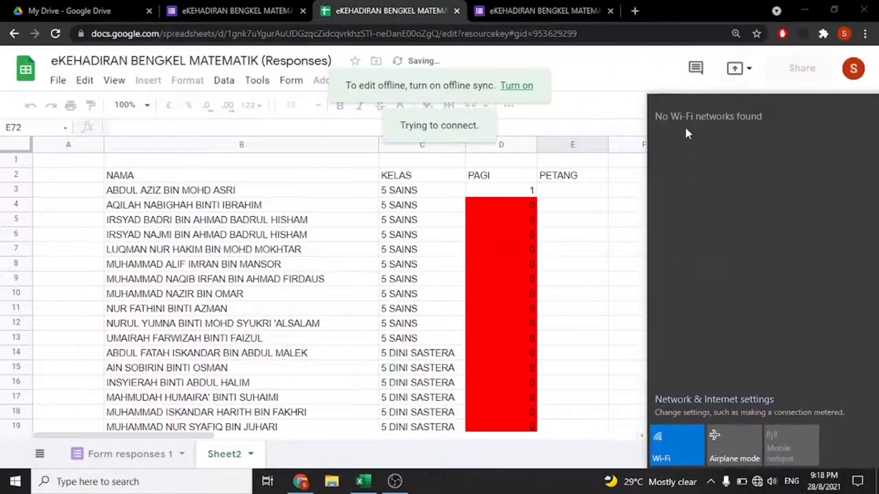
click(583, 488)
click(857, 482)
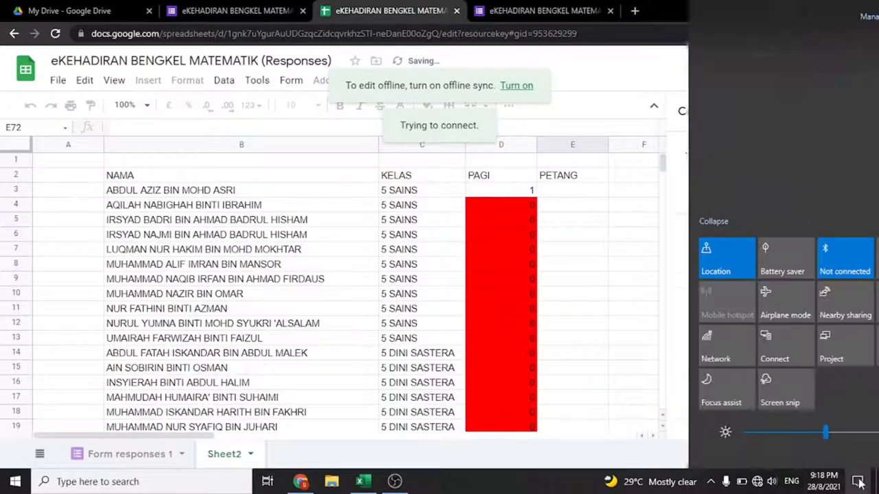
click(669, 353)
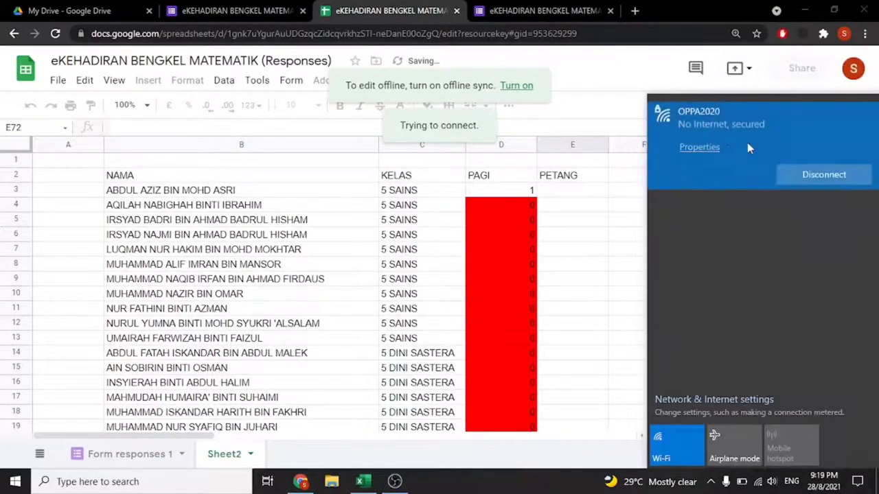
click(587, 267)
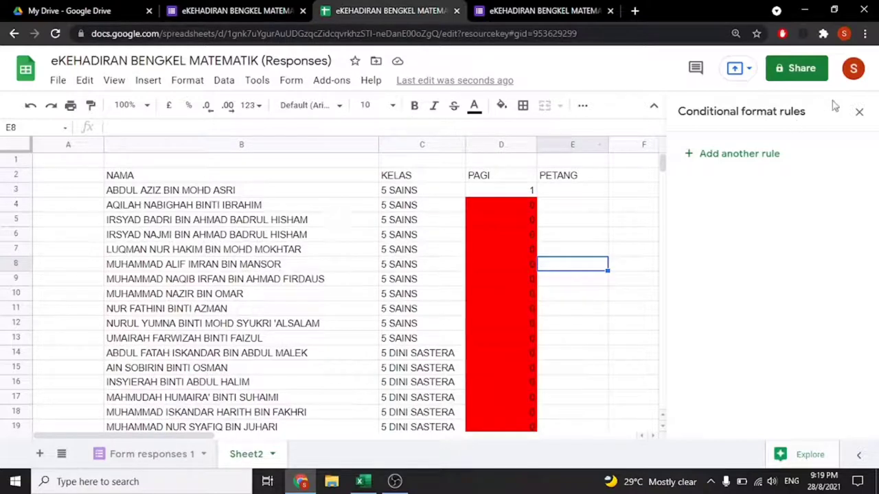
- Close the conditional format panel and copy D3's COUNTIFS formula into E3 under PETANG
click(858, 112)
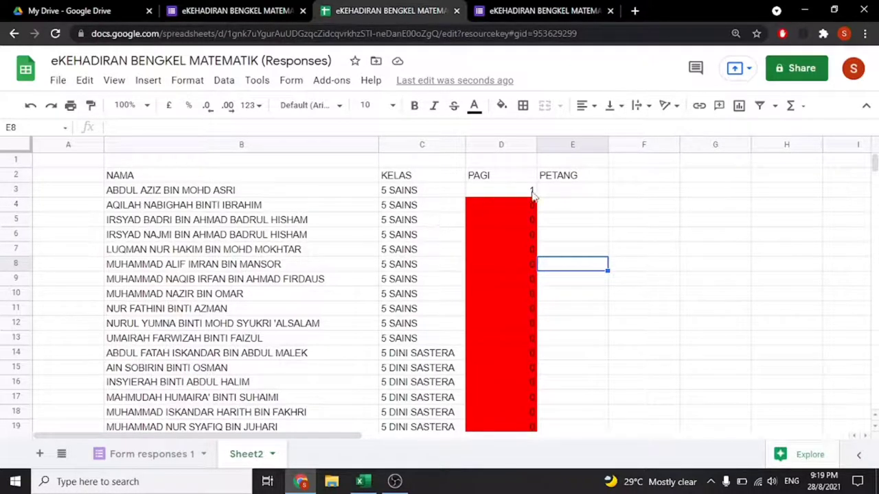
click(560, 193)
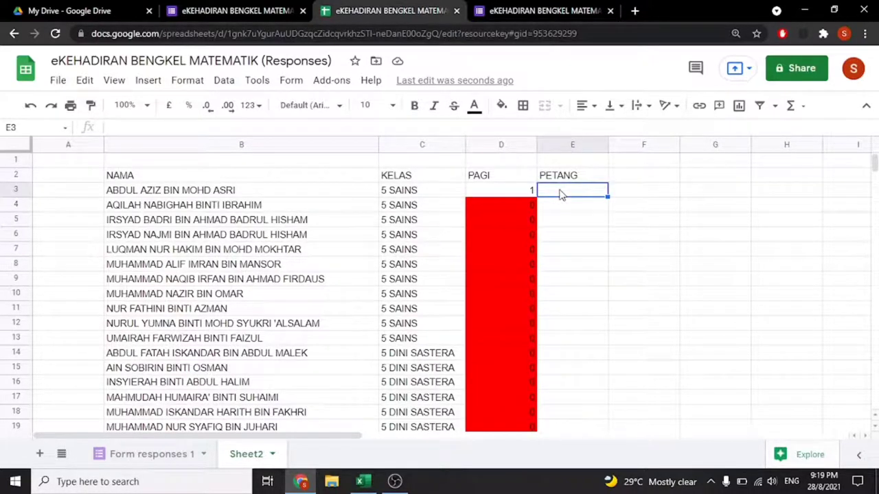
click(518, 194)
drag(537, 197, 541, 198)
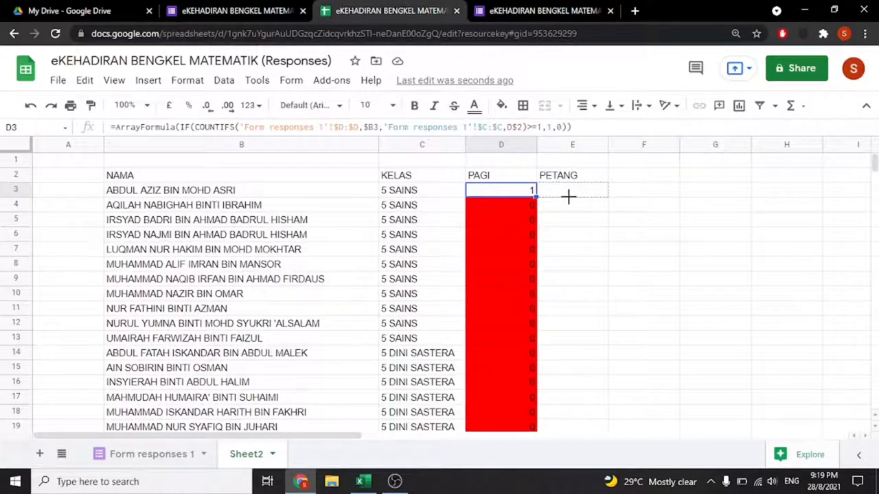
drag(599, 197, 600, 196)
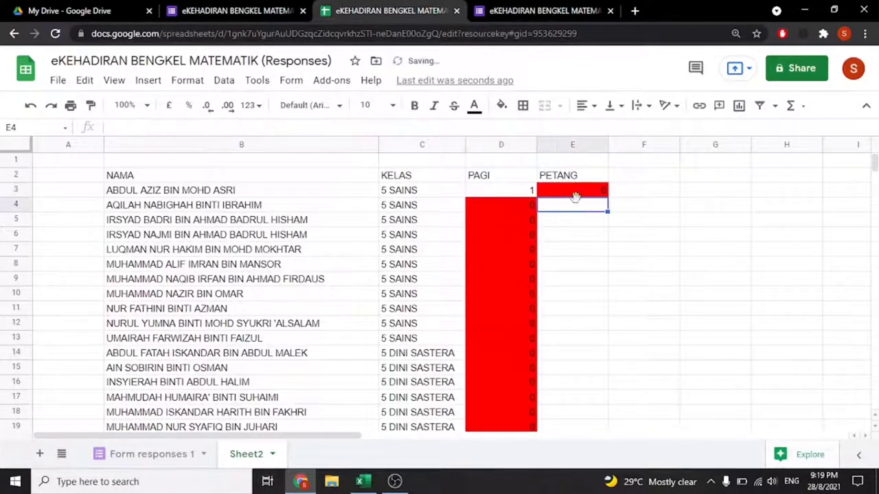
click(491, 192)
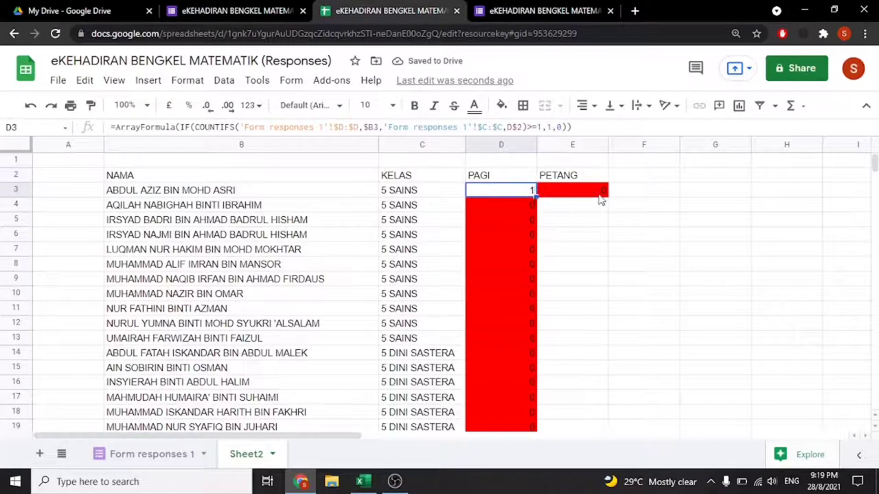
click(564, 193)
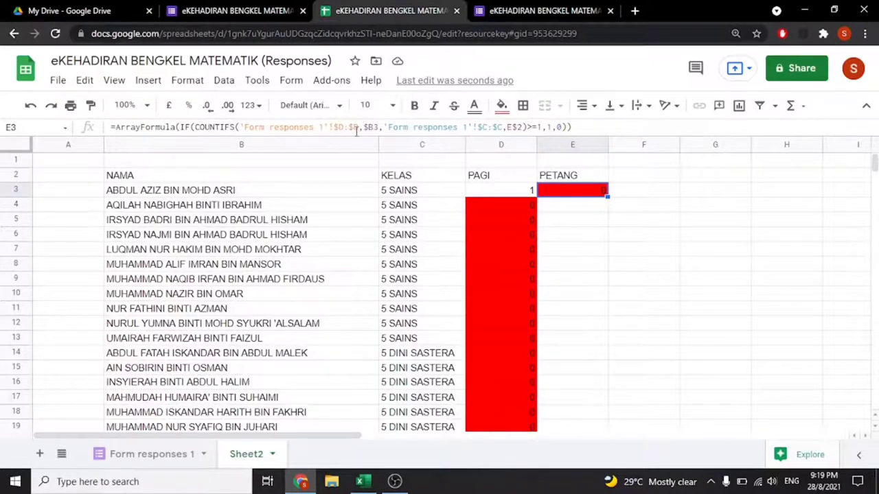
click(176, 454)
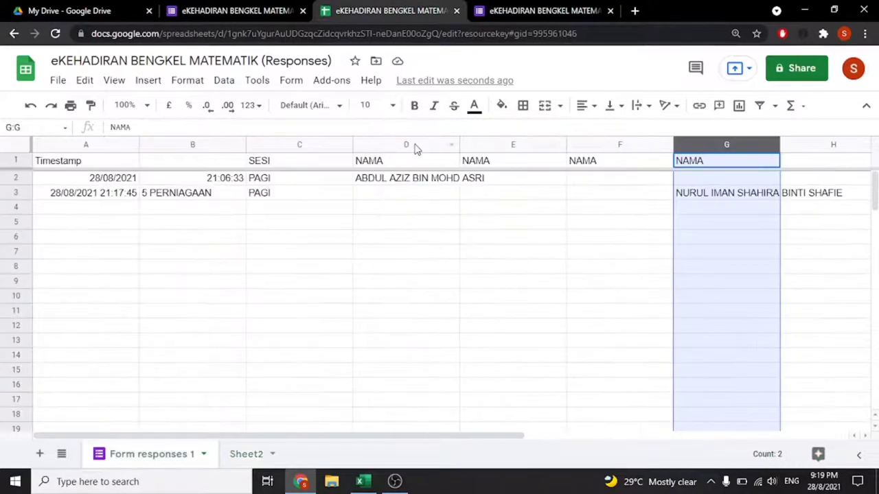
click(248, 454)
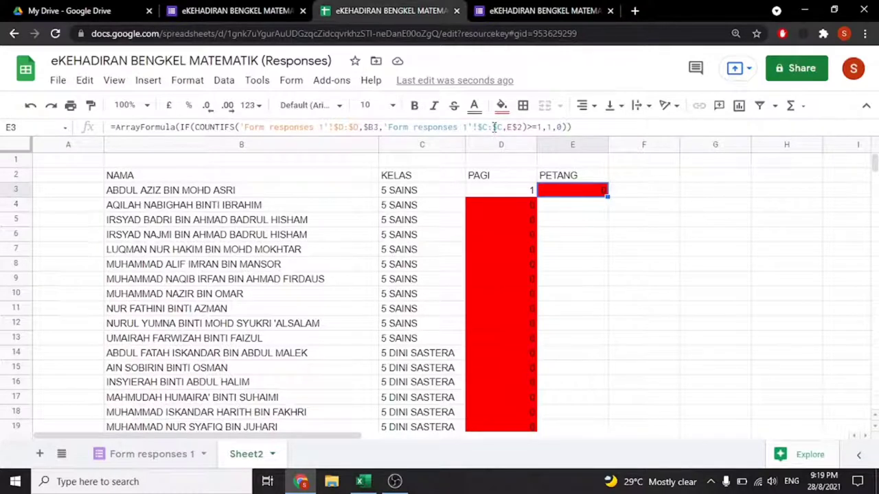
- Submit a 5 SAINS, PETANG response for the first student on the name list
click(553, 10)
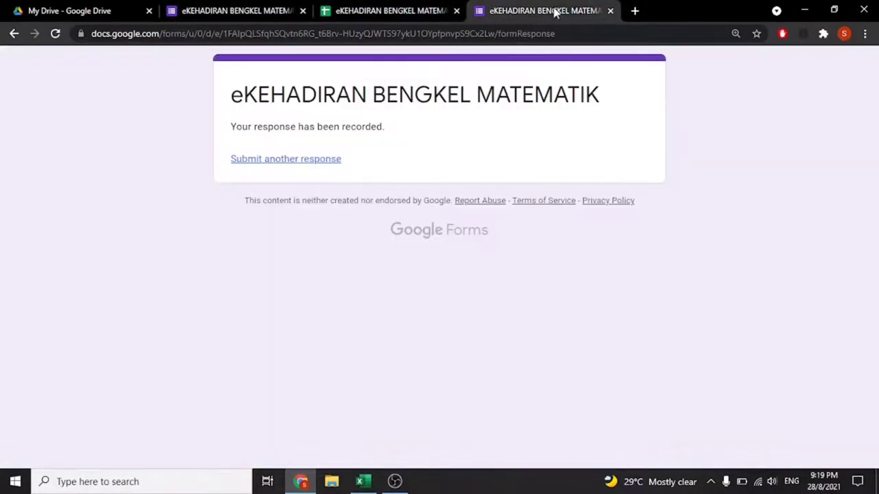
click(327, 162)
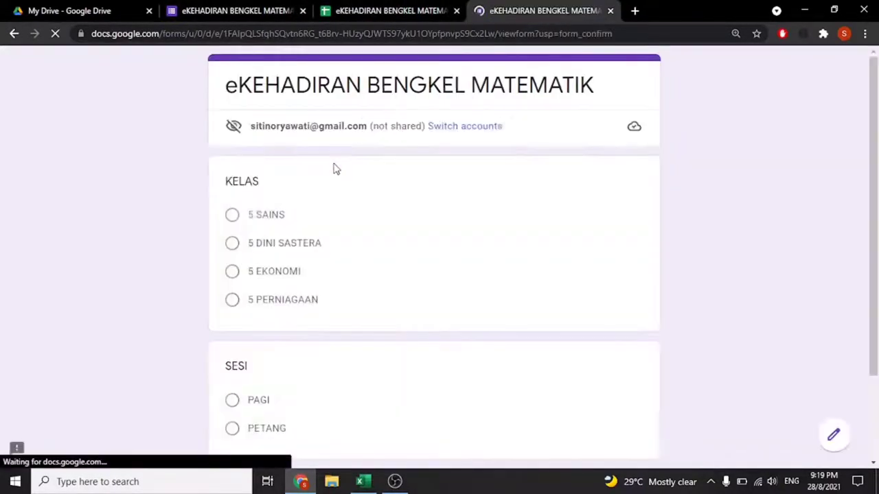
click(259, 217)
scroll(251, 295, down, 2)
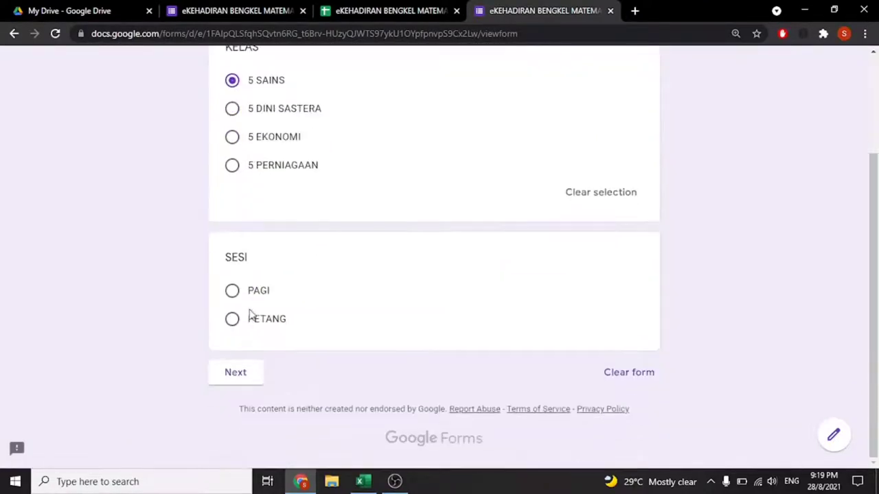
click(251, 328)
click(234, 399)
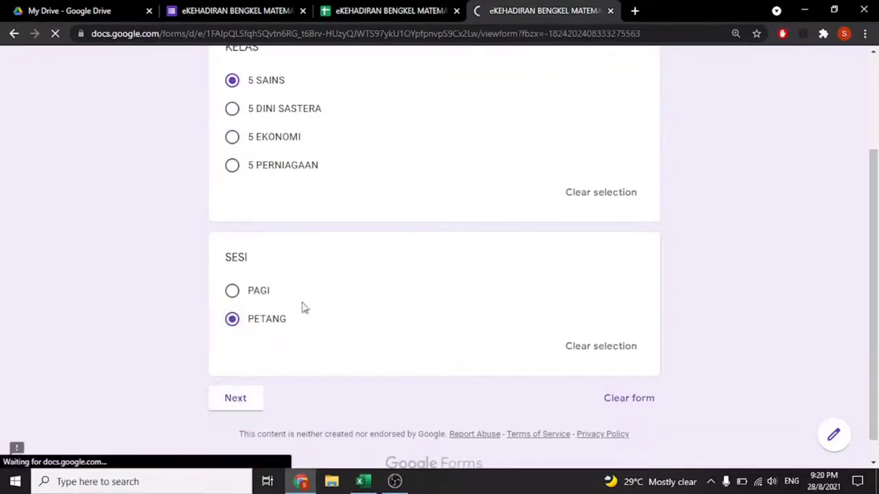
click(304, 257)
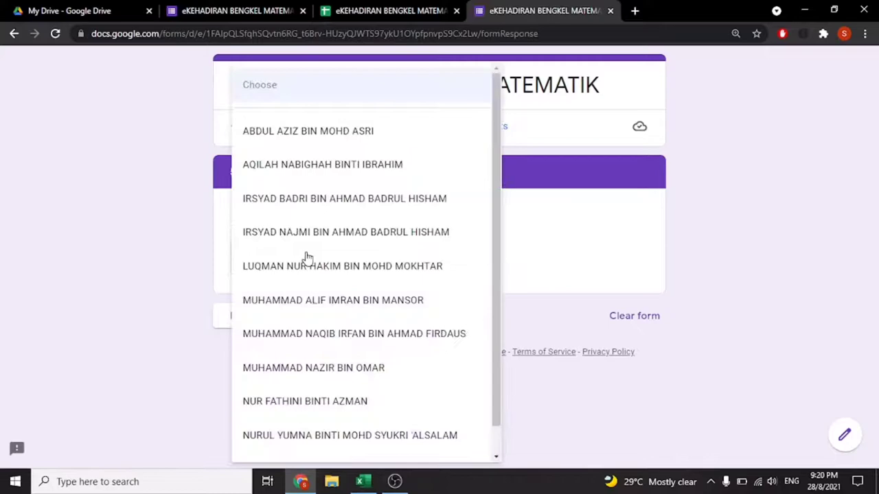
click(308, 131)
click(302, 319)
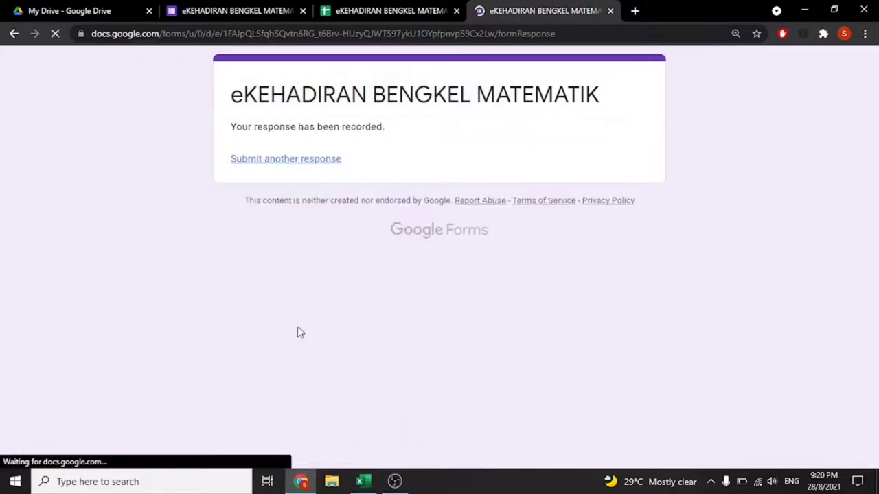
click(344, 6)
- Check E3's PETANG formula, glance at the form tabs, then open Form responses 1
click(584, 237)
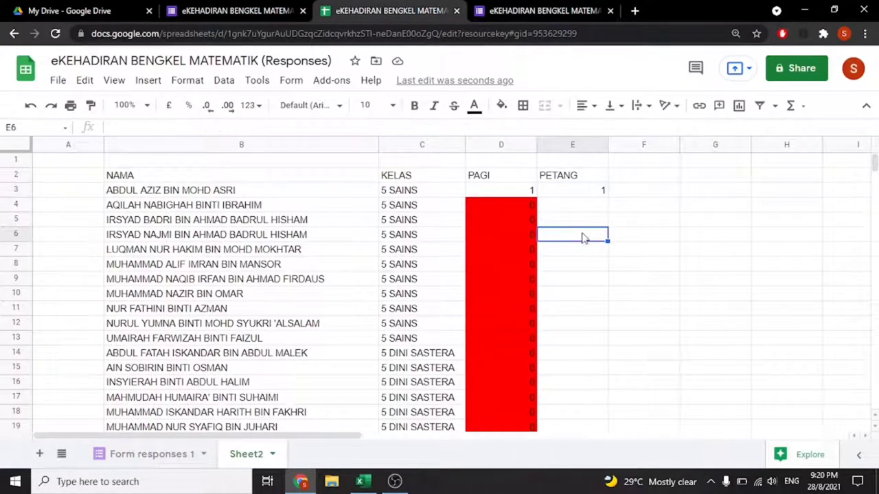
click(574, 192)
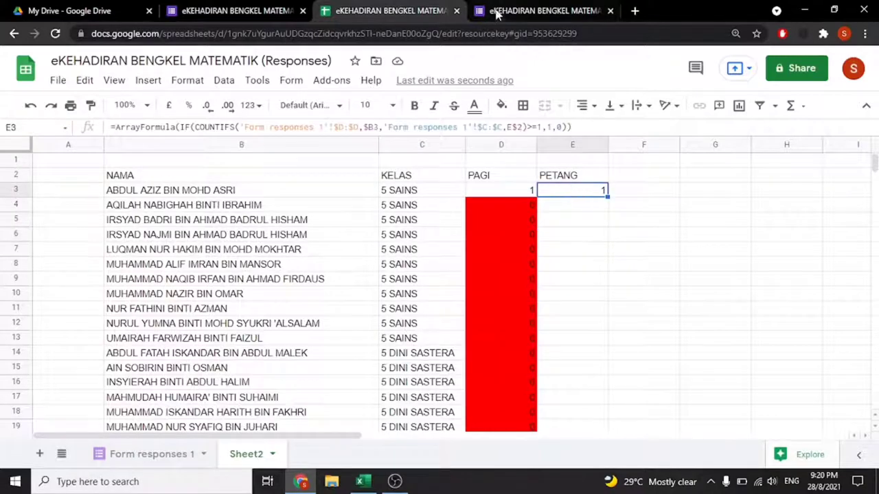
click(496, 12)
click(334, 10)
click(288, 11)
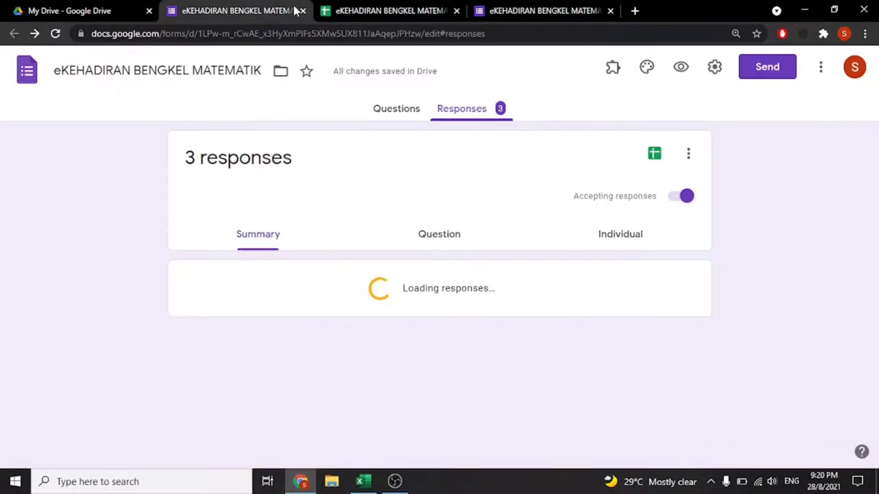
click(371, 10)
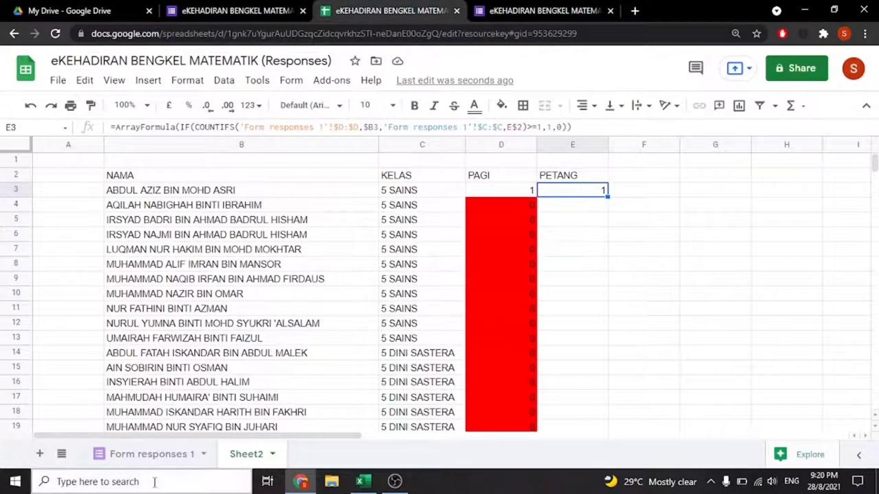
click(153, 454)
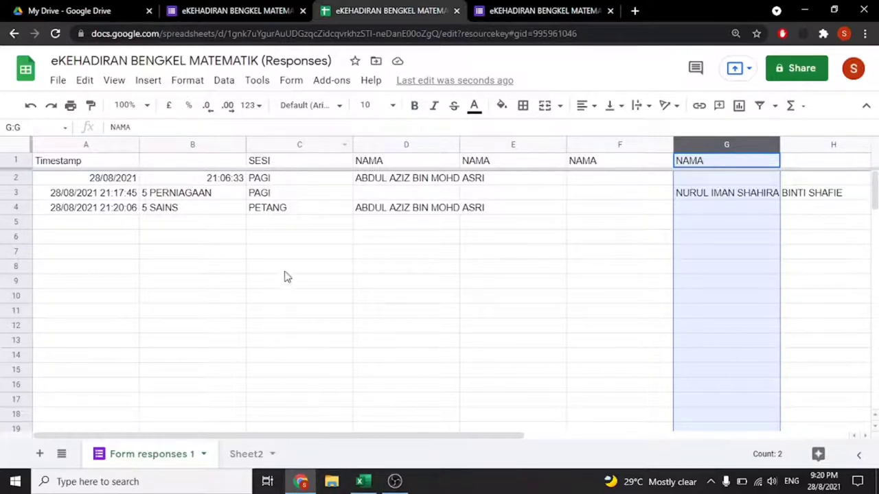
- Split the Timestamp column A into date and time columns with Data > Split text to columns
click(71, 165)
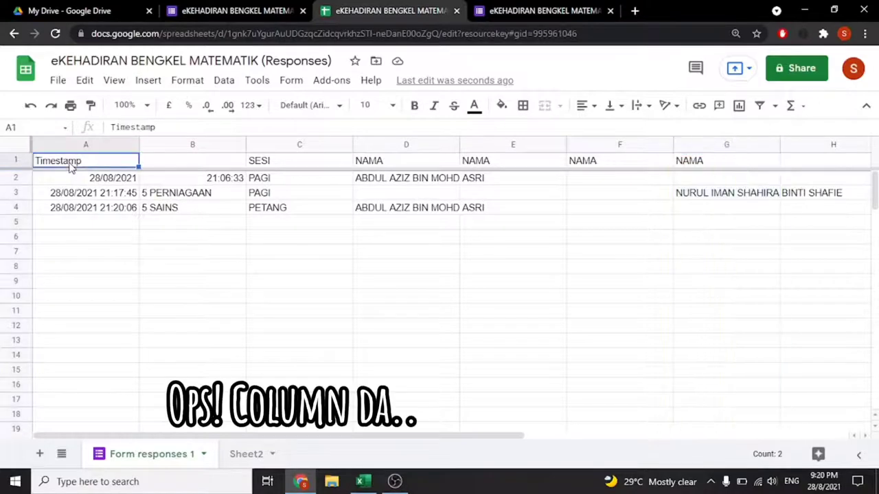
click(74, 143)
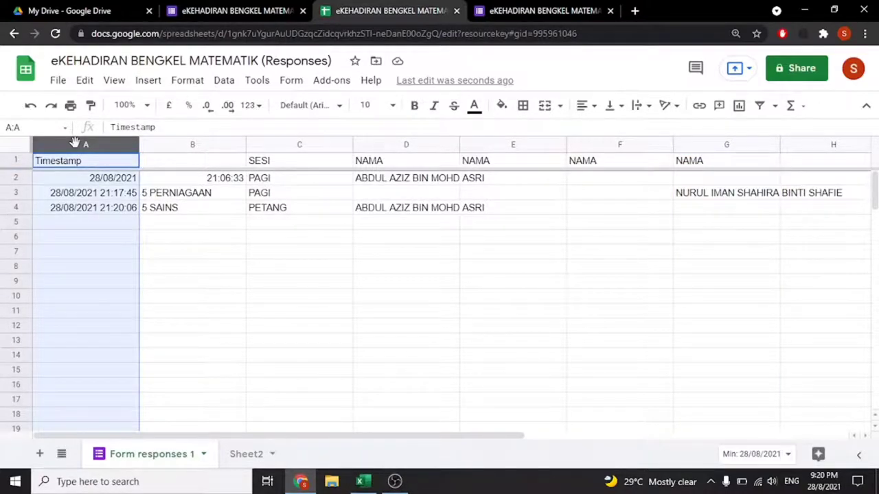
mouse_move(85, 145)
right_click(76, 145)
click(52, 146)
click(187, 81)
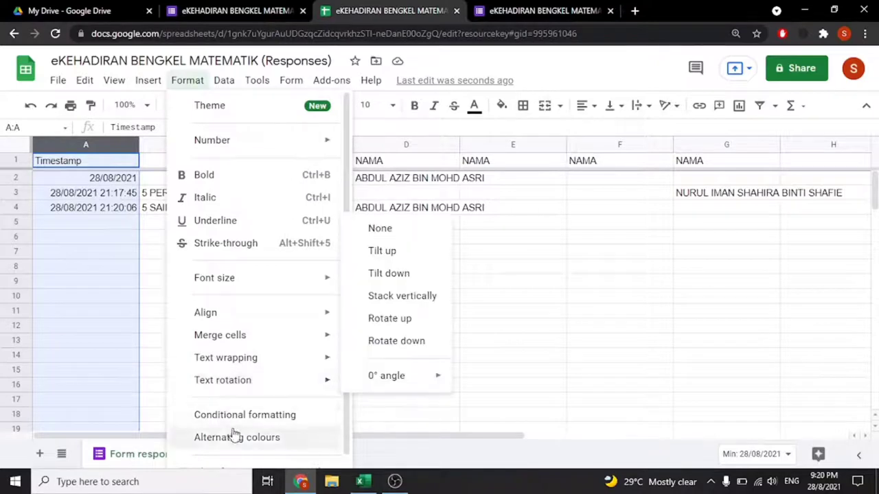
mouse_move(224, 80)
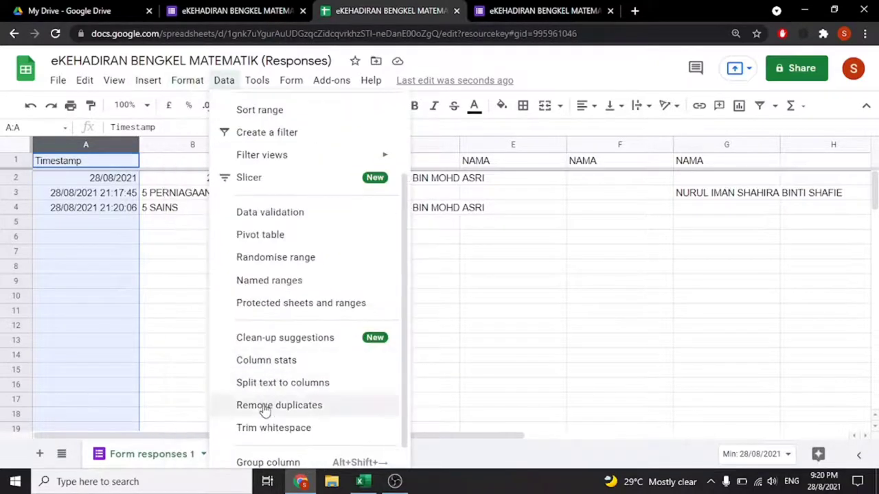
click(278, 383)
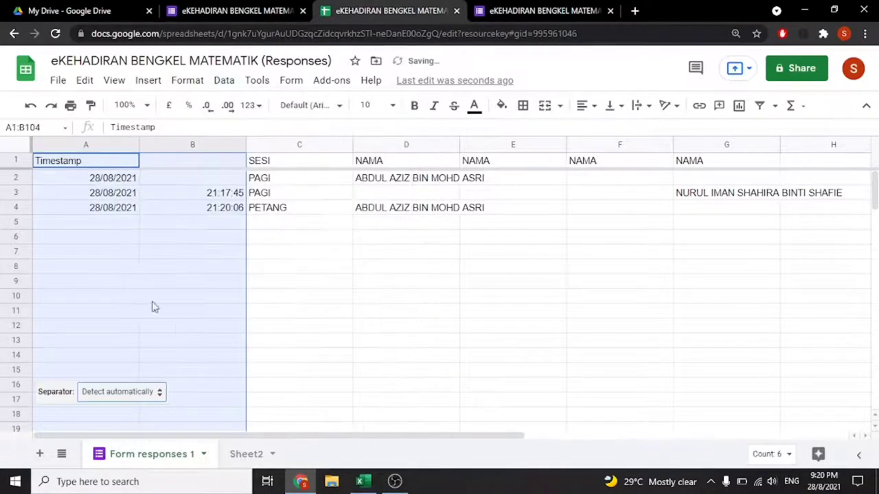
click(197, 285)
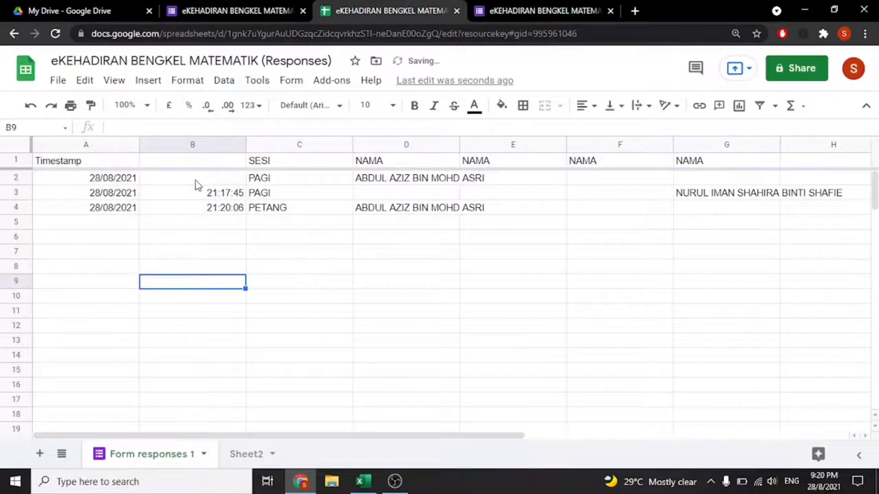
click(342, 225)
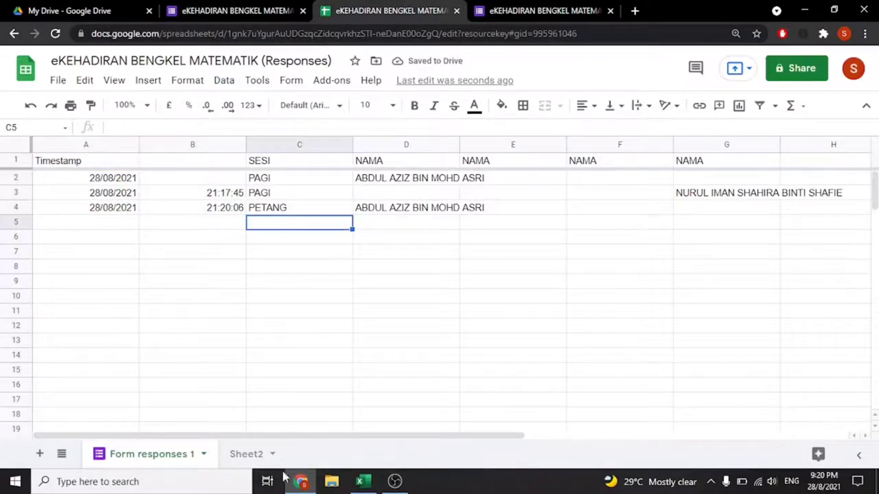
click(513, 12)
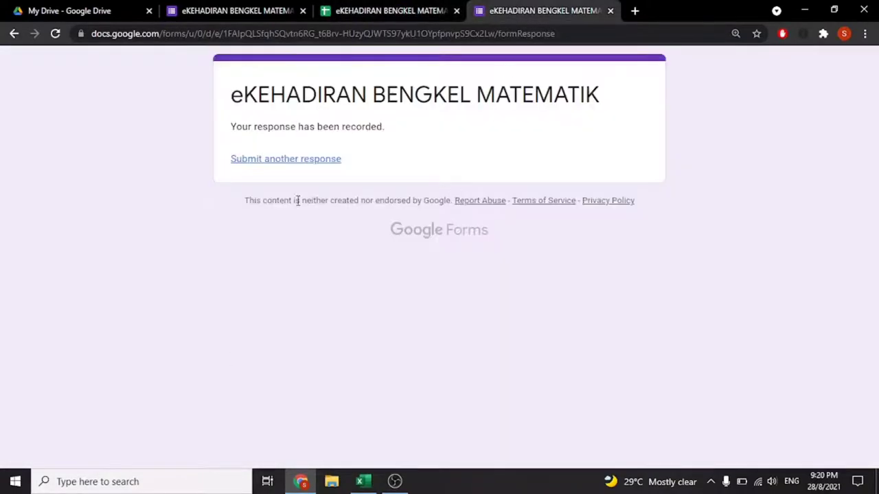
click(366, 15)
- On Sheet2, copy the attendance formula into PETANG for the first block and the 5 DINI SASTERA rows
click(249, 455)
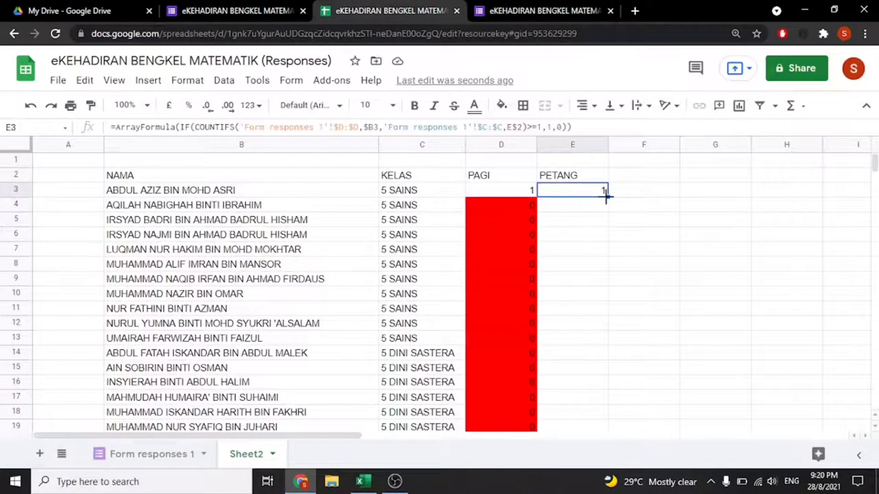
drag(606, 196, 604, 341)
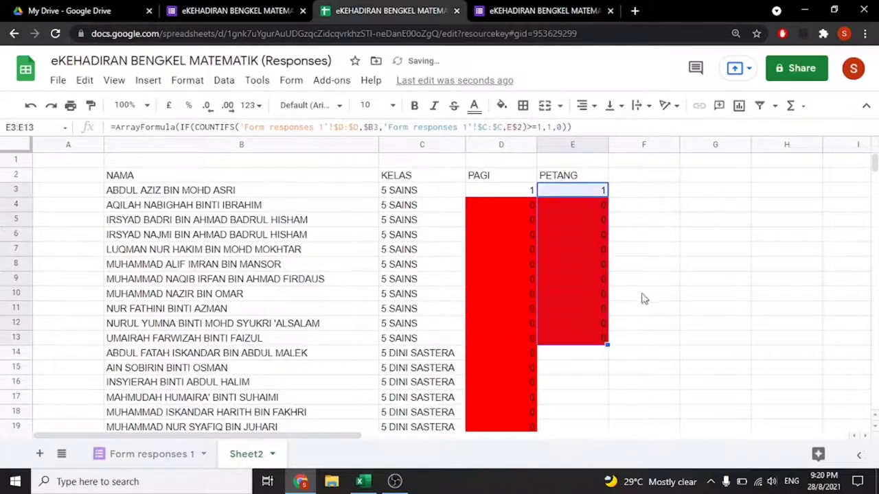
scroll(645, 297, down, 2)
click(583, 266)
click(585, 238)
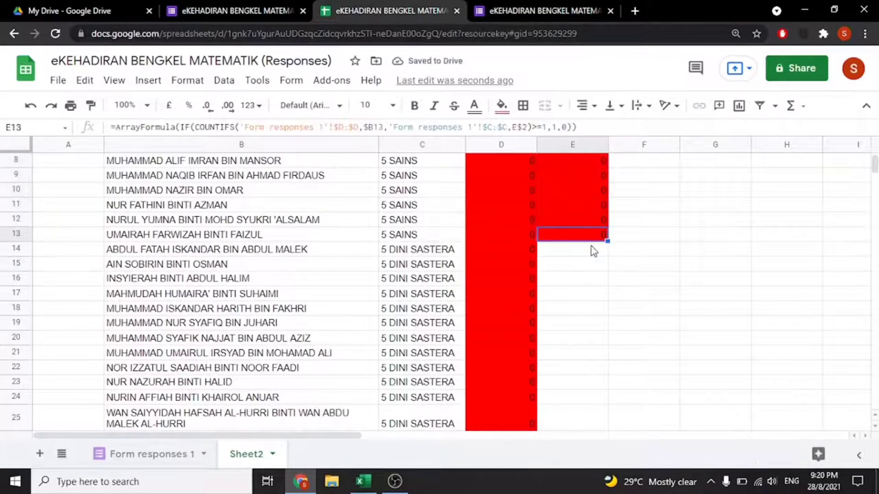
click(590, 250)
click(520, 253)
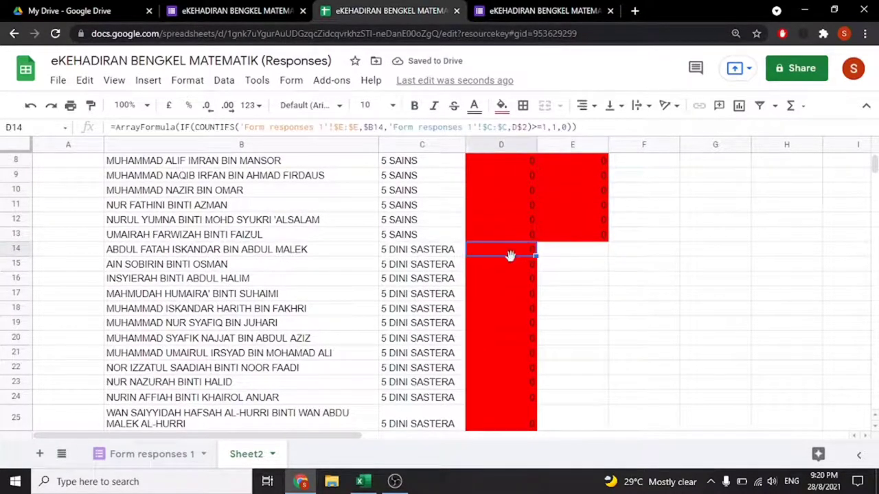
mouse_move(536, 255)
mouse_down()
mouse_move(604, 256)
mouse_move(607, 440)
mouse_move(613, 350)
mouse_up()
- Fill the PETANG formulas for the 5 EKONOMI and 5 PERNIAGAAN blocks down to the last student
scroll(506, 308, down, 1)
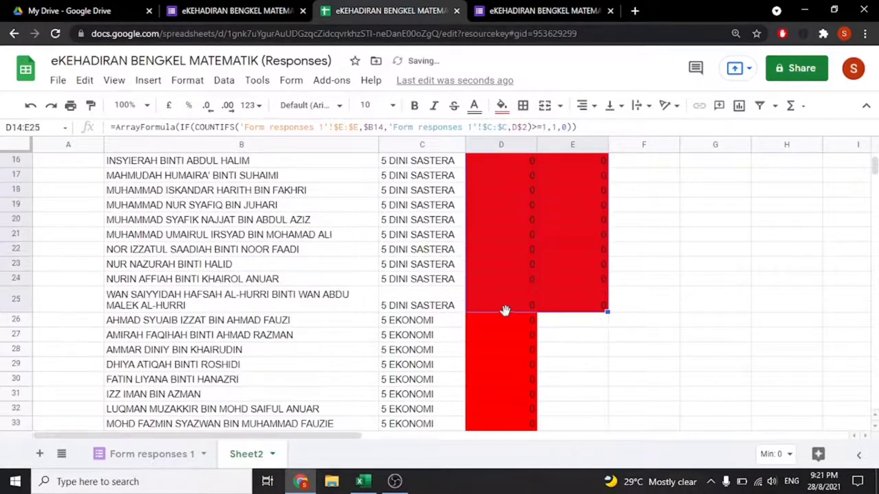
click(503, 317)
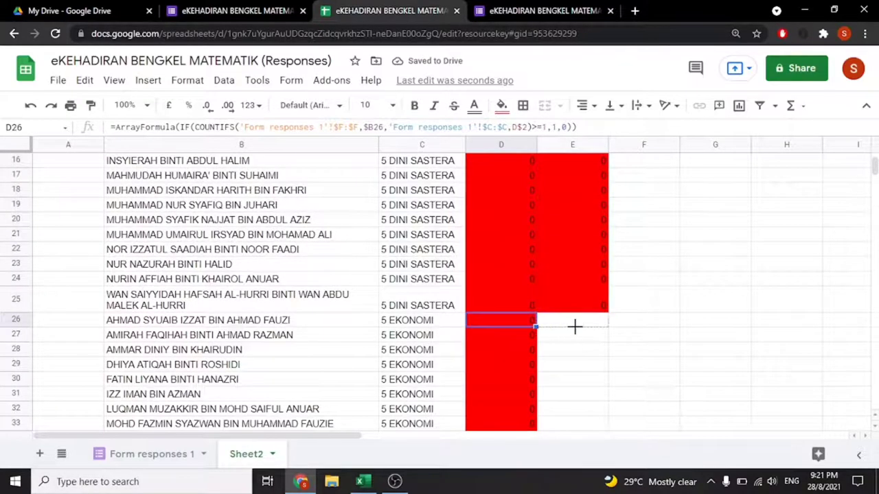
drag(538, 327, 577, 323)
scroll(600, 317, down, 1)
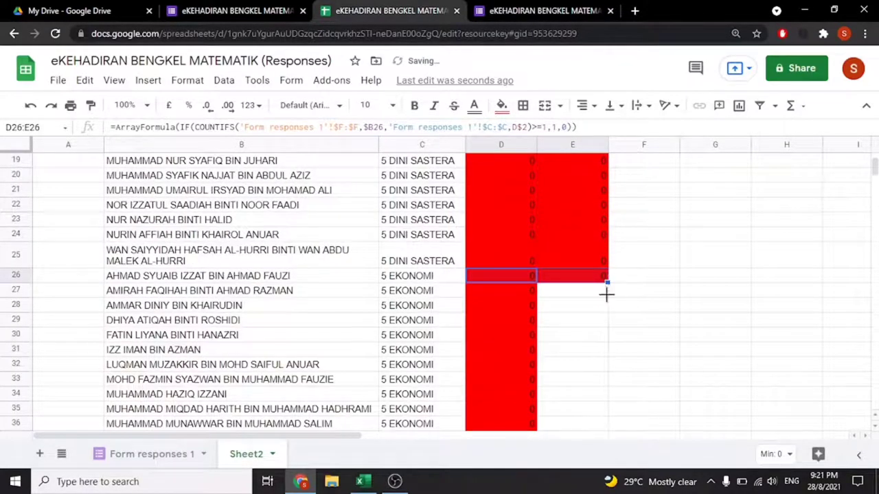
drag(607, 294, 606, 462)
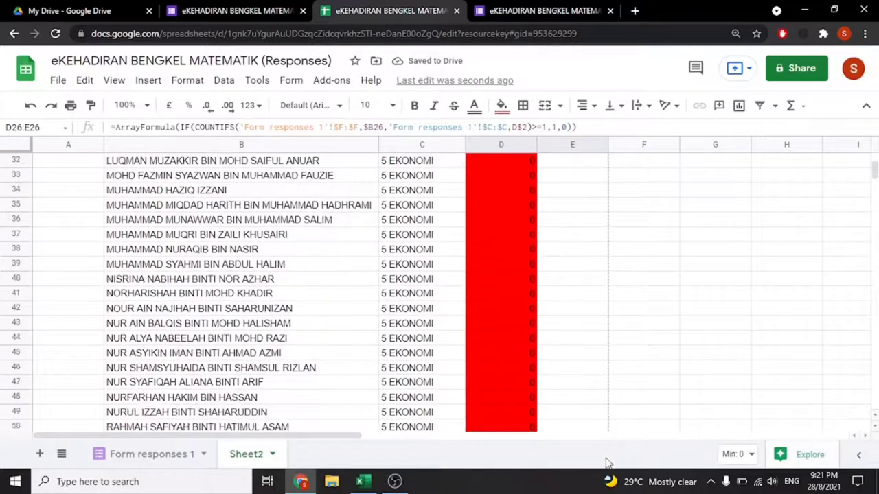
drag(607, 462, 584, 165)
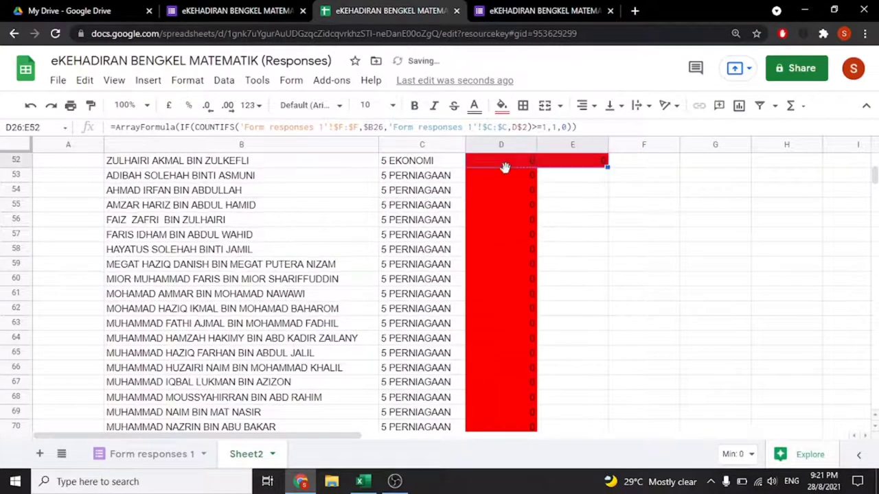
mouse_move(508, 177)
mouse_down()
mouse_move(584, 180)
mouse_move(615, 332)
mouse_move(596, 365)
mouse_up()
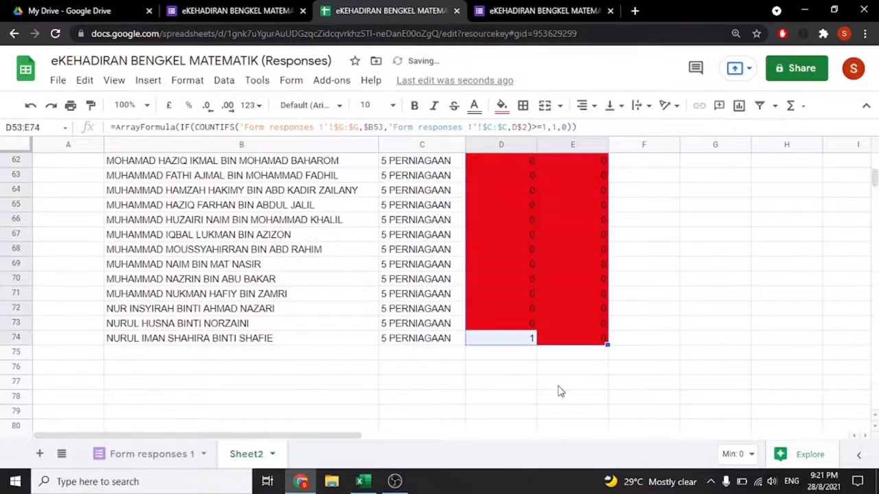
click(557, 383)
- Verify the PETANG formulas reach row 74, with absences showing red 0s
scroll(535, 363, up, 8)
scroll(533, 354, up, 5)
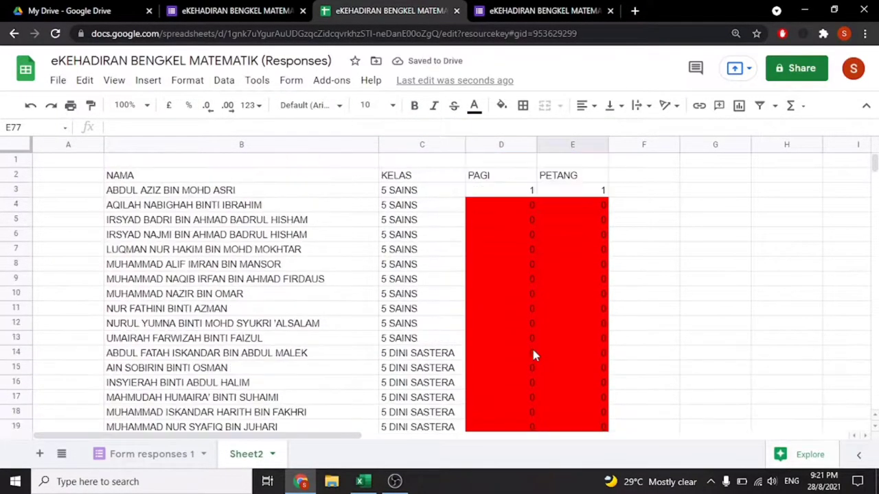
scroll(521, 313, down, 1)
scroll(521, 313, down, 8)
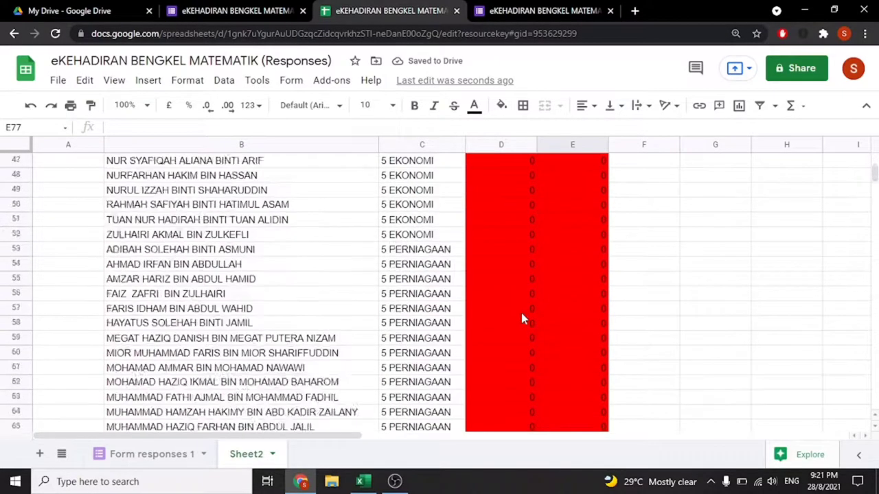
scroll(521, 313, down, 10)
scroll(406, 264, up, 5)
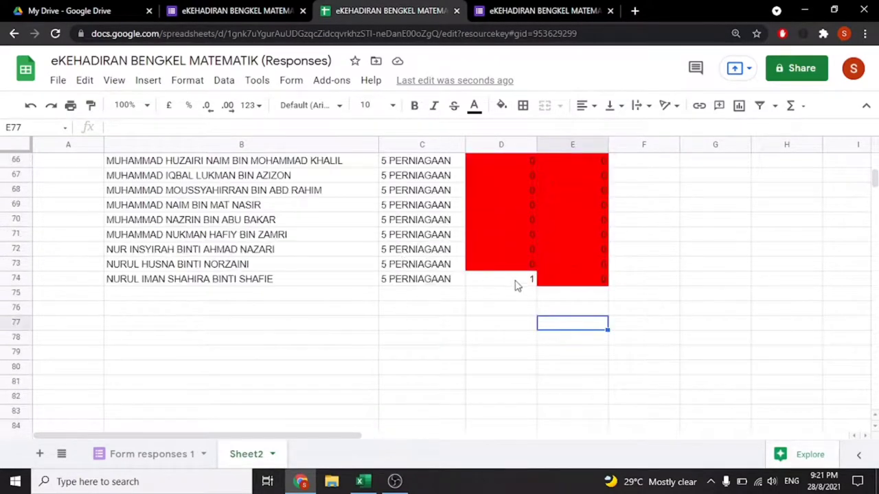
click(572, 281)
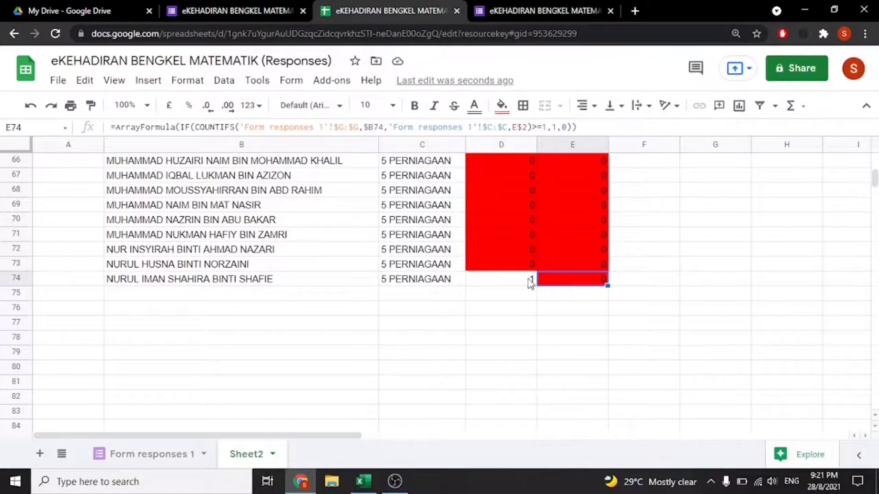
- Enter =SUM(D3:D74) in D75 to total the PAGI column, giving 2
click(410, 295)
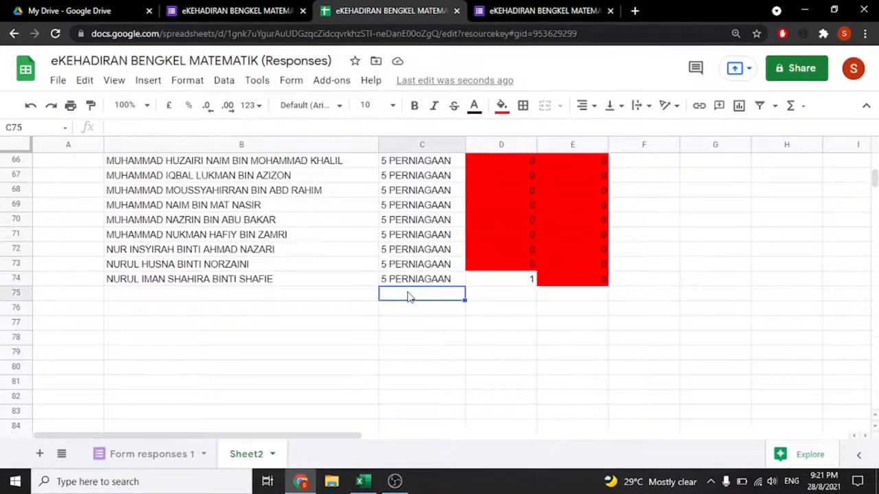
click(484, 301)
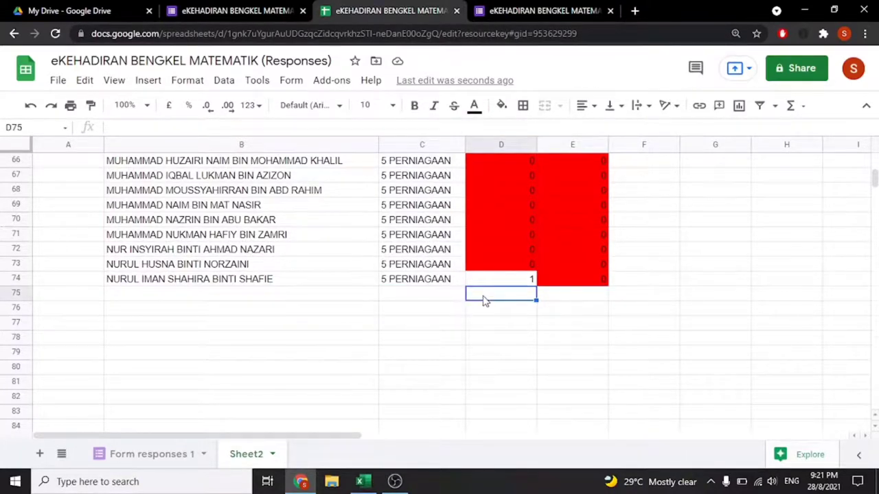
click(356, 129)
text(=SUM()
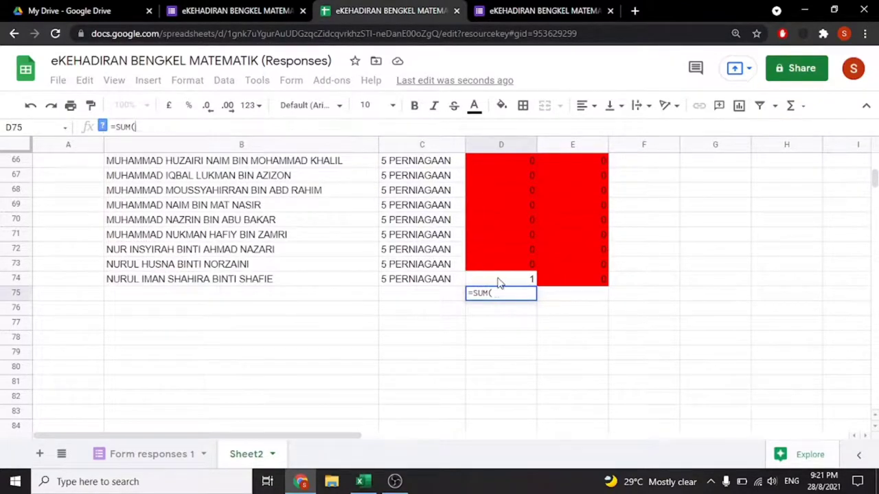
mouse_move(500, 283)
mouse_down()
mouse_move(507, 129)
mouse_move(506, 211)
mouse_up()
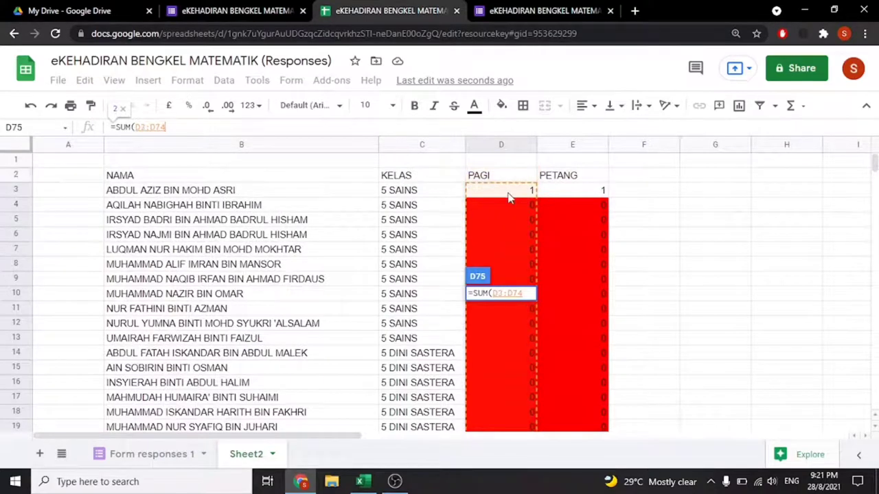
drag(508, 190, 509, 192)
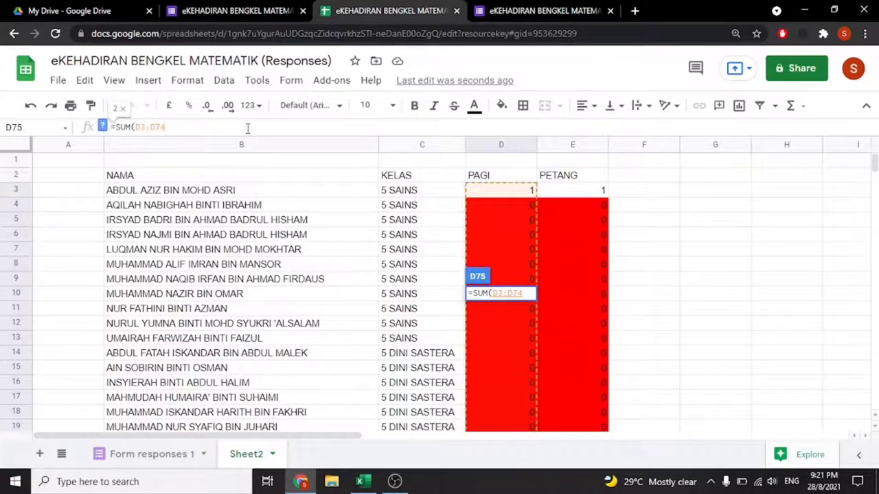
text())
key(Return)
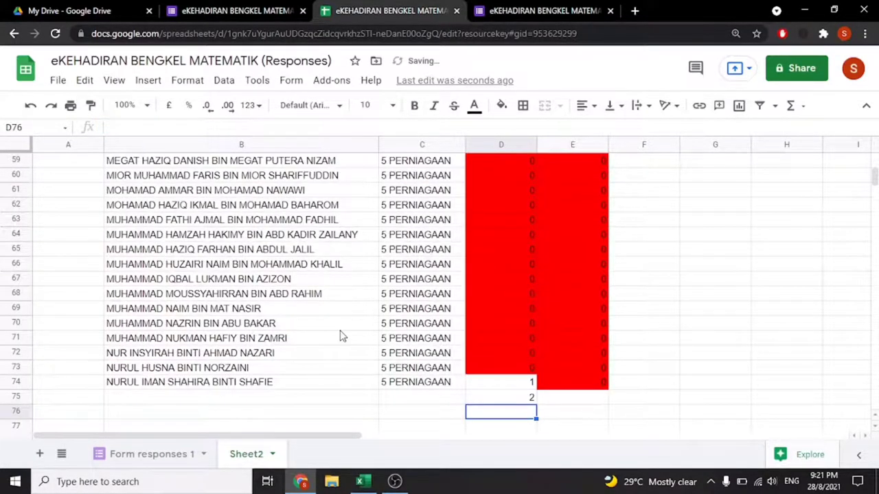
scroll(391, 334, down, 3)
click(480, 300)
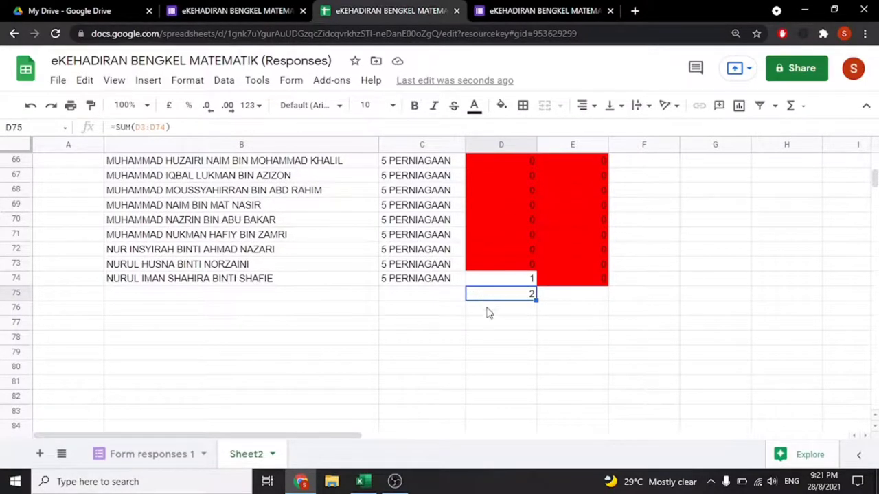
- Label C75, beside the PAGI total, as HADIR
click(444, 297)
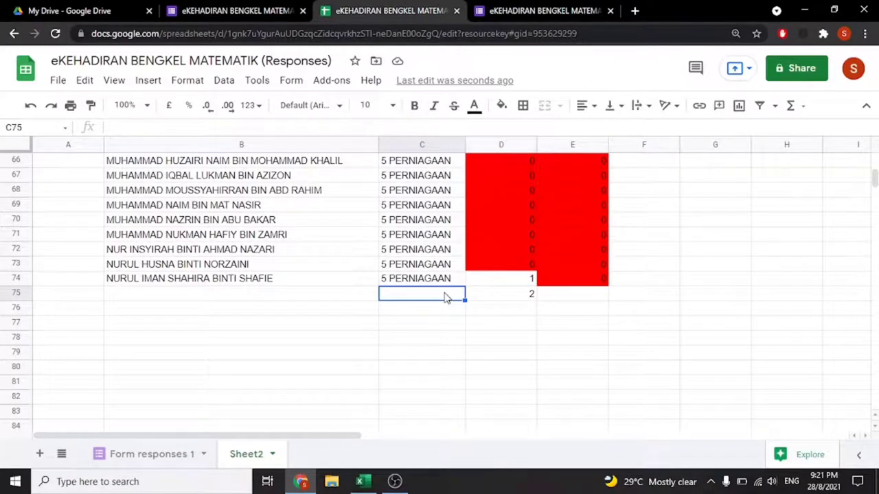
text(JUMLAH)
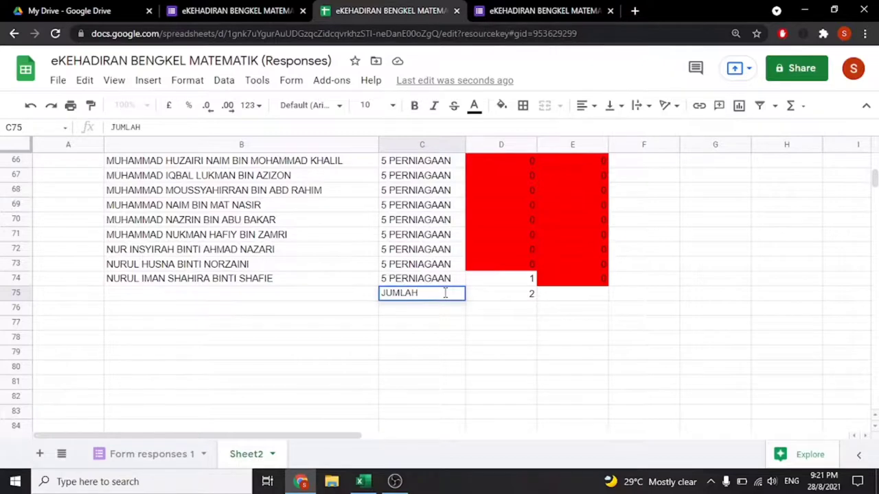
double_click(438, 294)
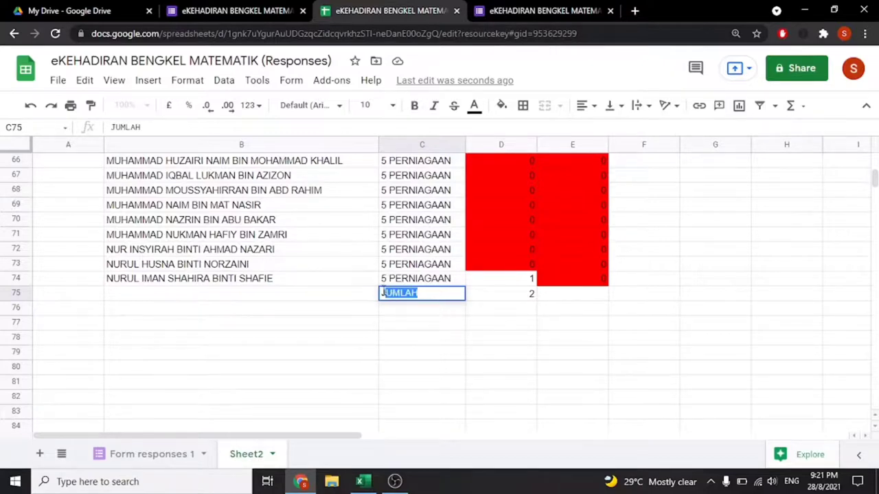
text(TIDAK HA)
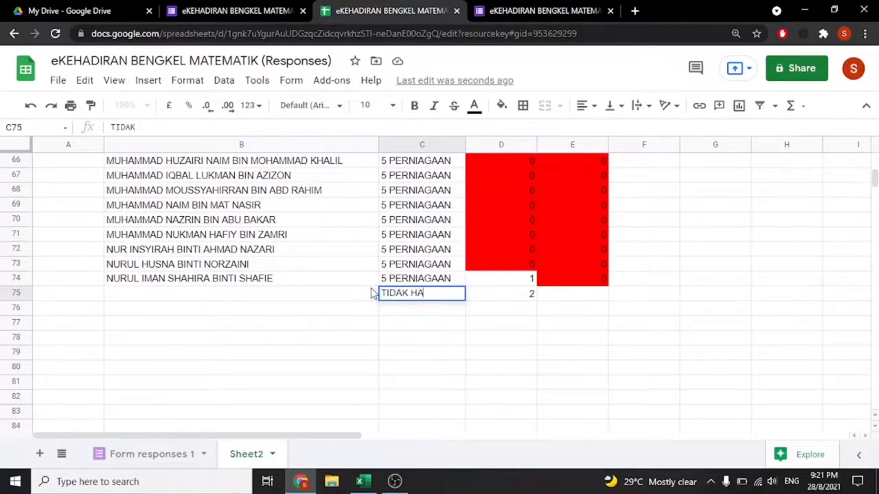
key(BackSpace)
key(BackSpace)
key(BackSpace)
key(BackSpace)
key(BackSpace)
key(BackSpace)
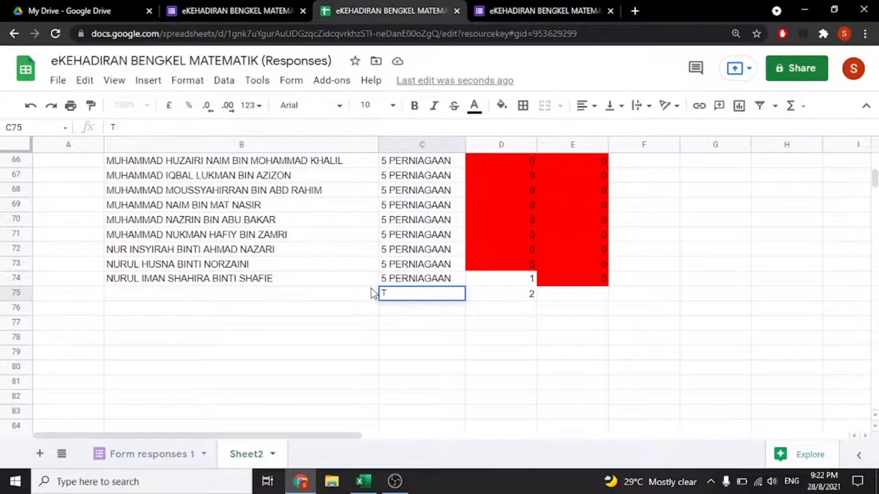
text(HADIR)
- Add the TIDAK HADIR and JUMLAH labels in C76 and C77
drag(373, 294, 408, 317)
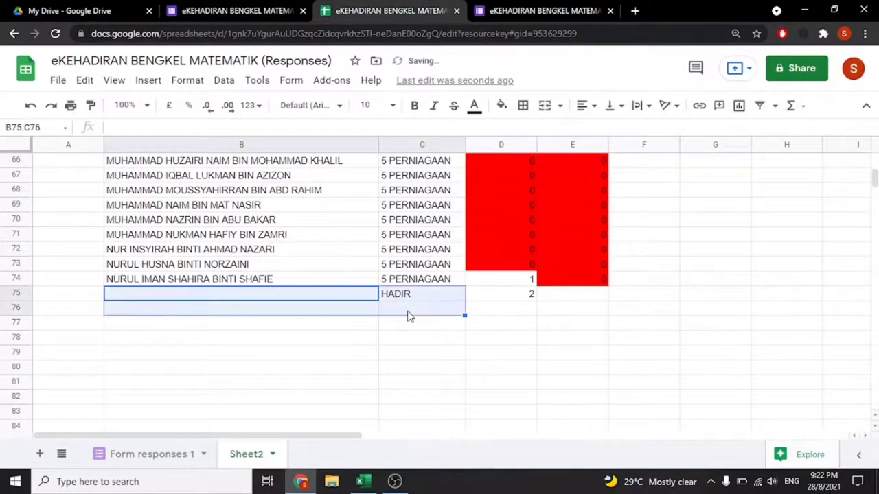
click(408, 310)
text(TIDAK H)
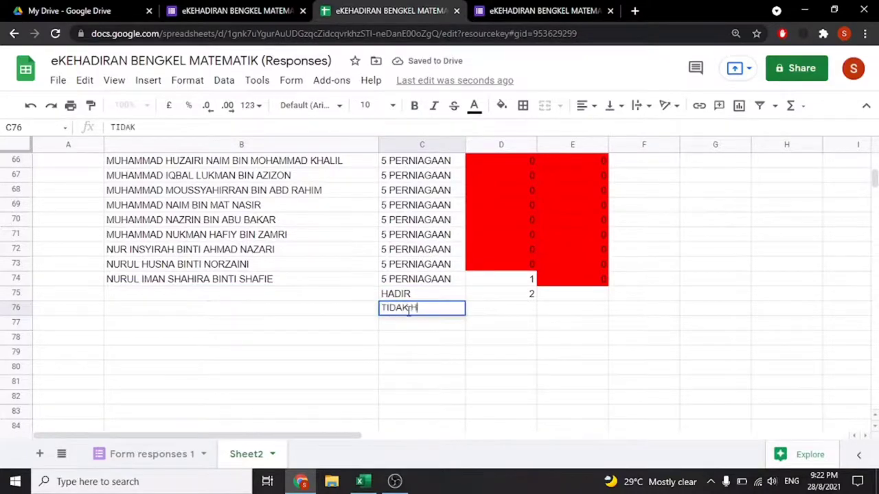
text(ADIR)
key(Return)
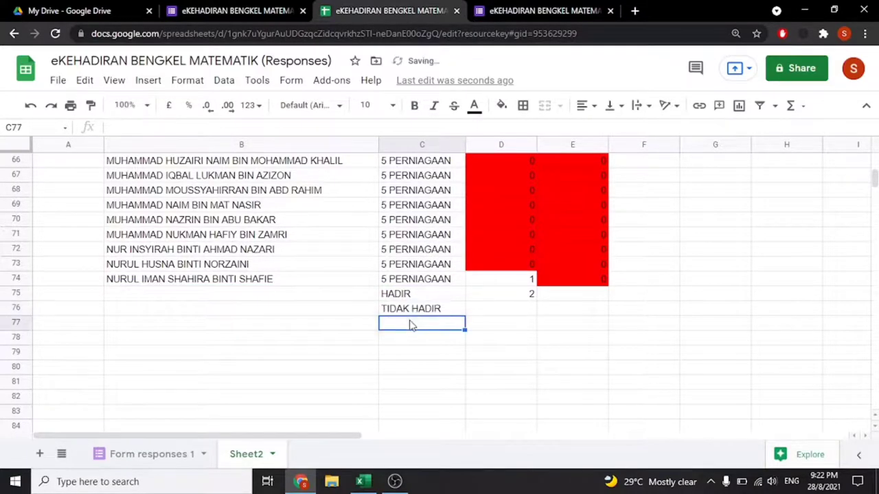
text(JUMLAH)
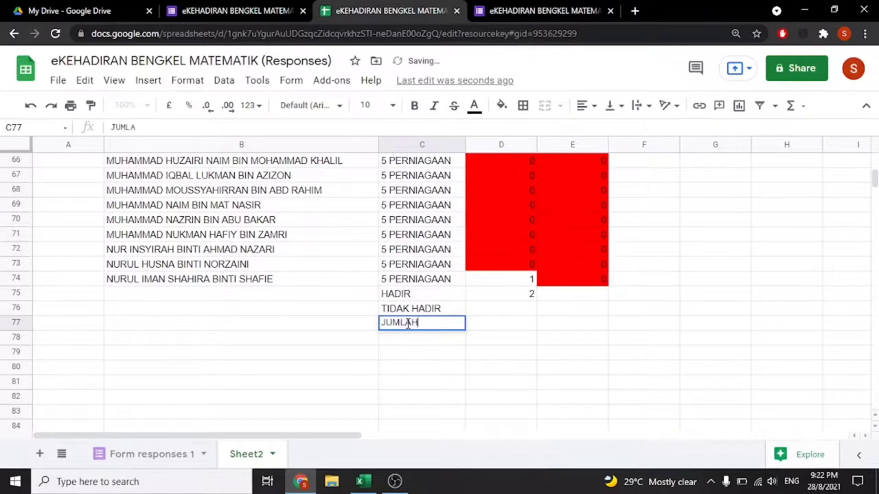
click(492, 311)
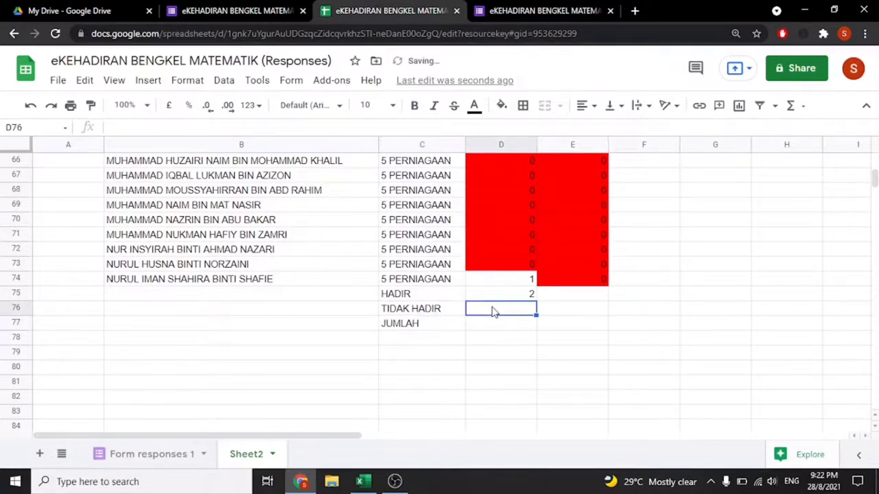
- Enter =71-D75 in D76 so PAGI's TIDAK HADIR shows 69
click(265, 126)
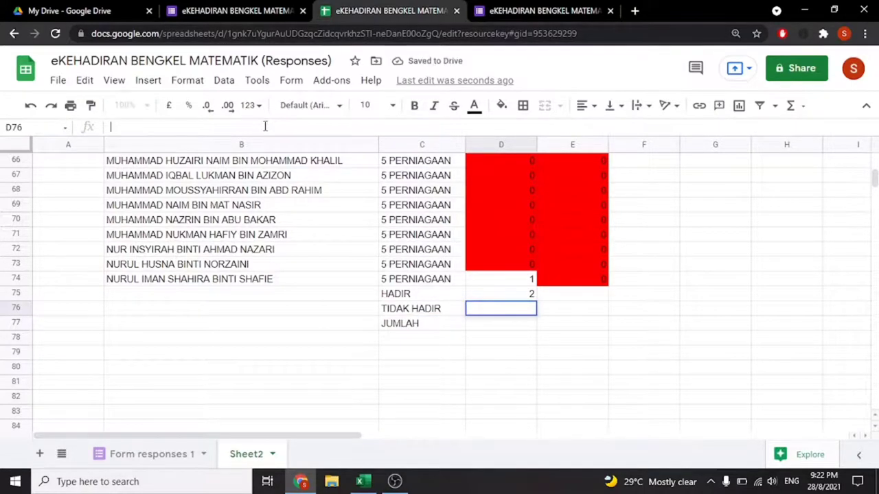
text(=)
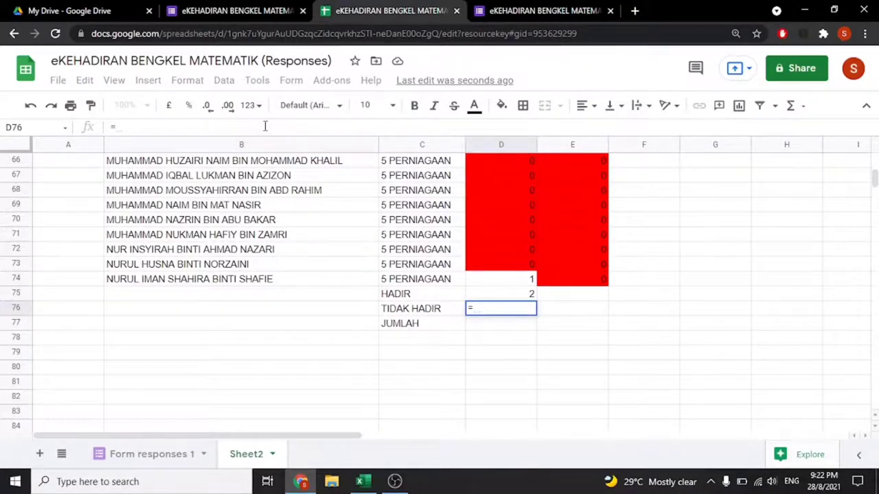
text(71-)
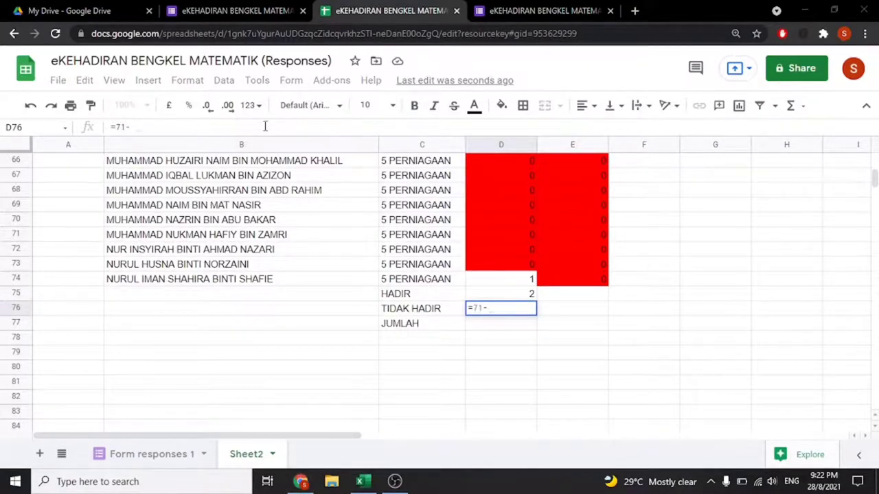
click(481, 295)
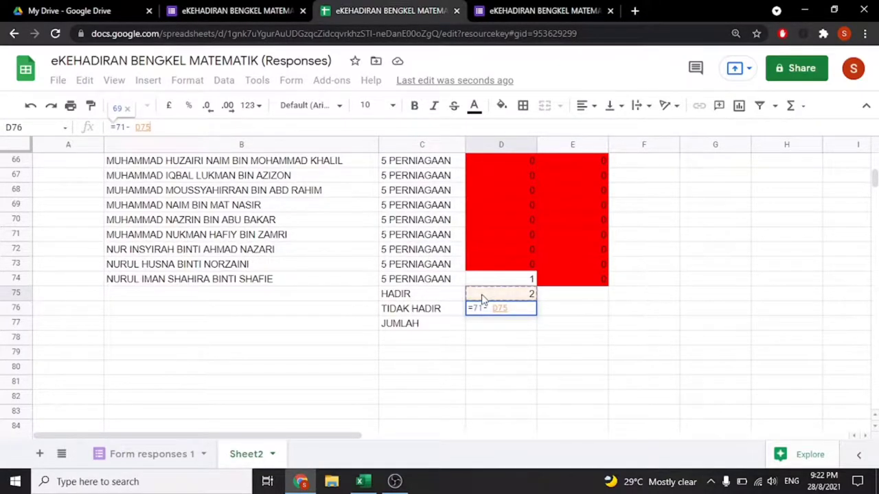
key(Return)
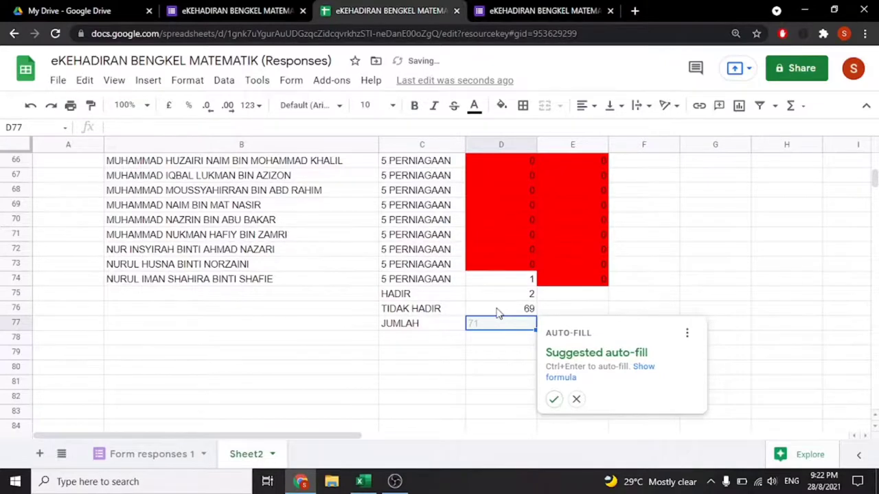
key(Escape)
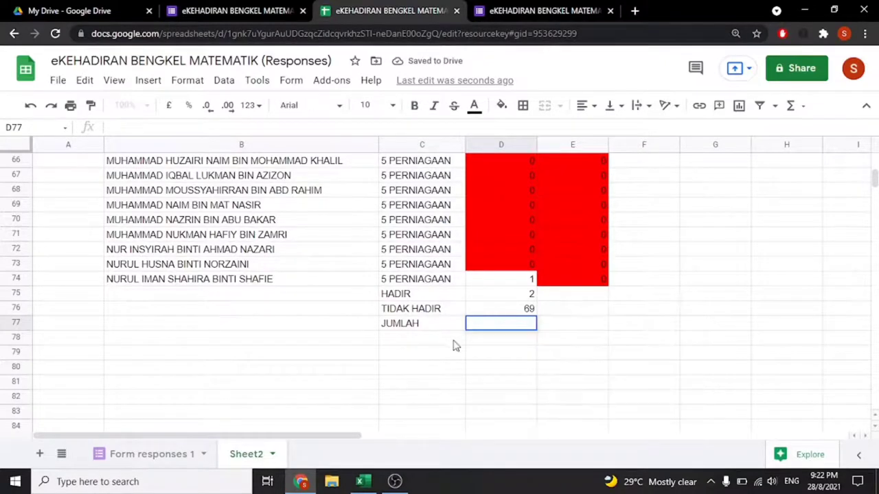
click(472, 341)
click(479, 329)
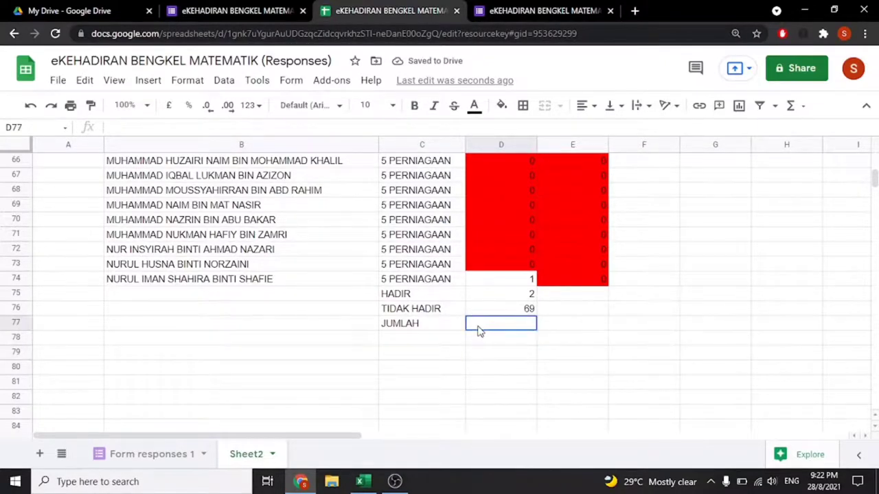
click(503, 297)
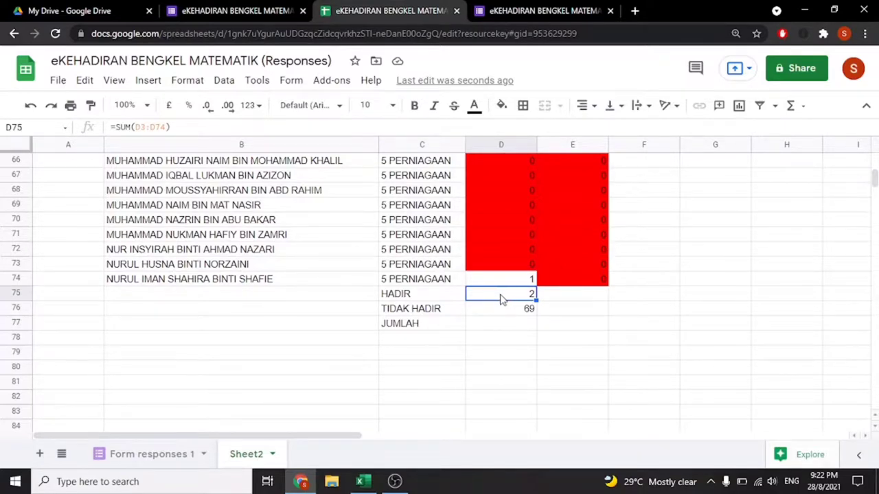
- Enter =SUM(D75:D76) in D77 for the PAGI JUMLAH of 71
click(487, 326)
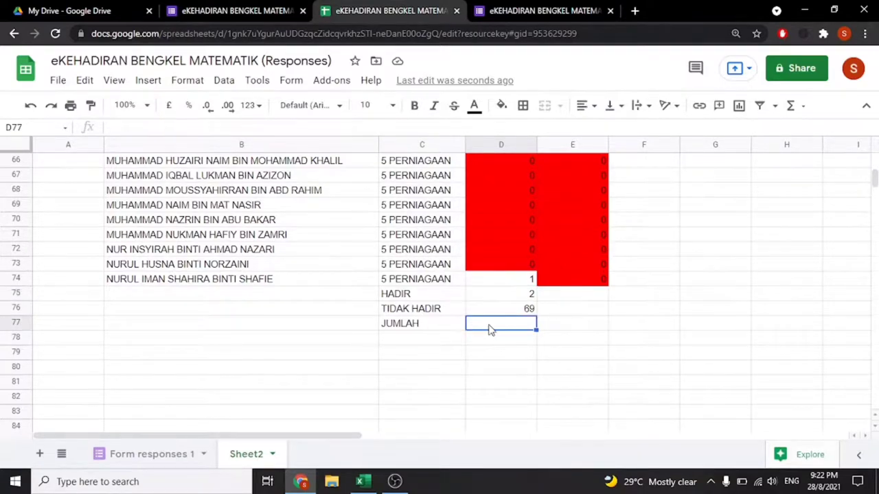
text(=S)
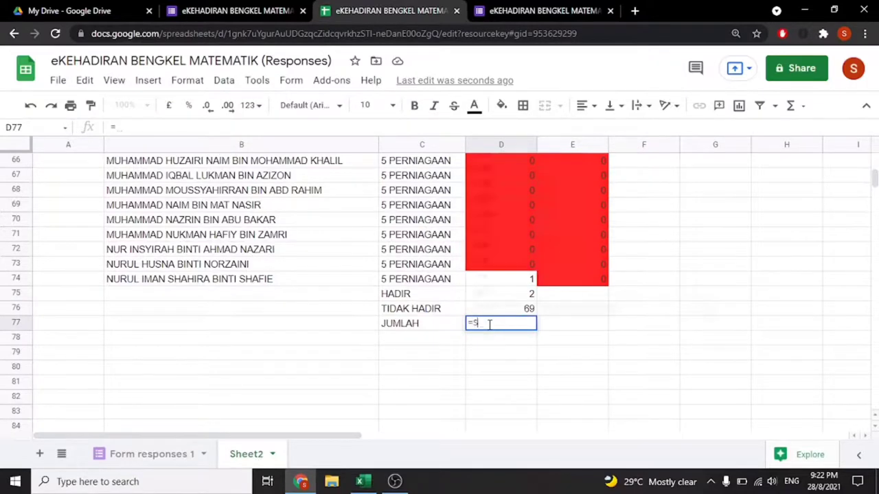
text(UM)
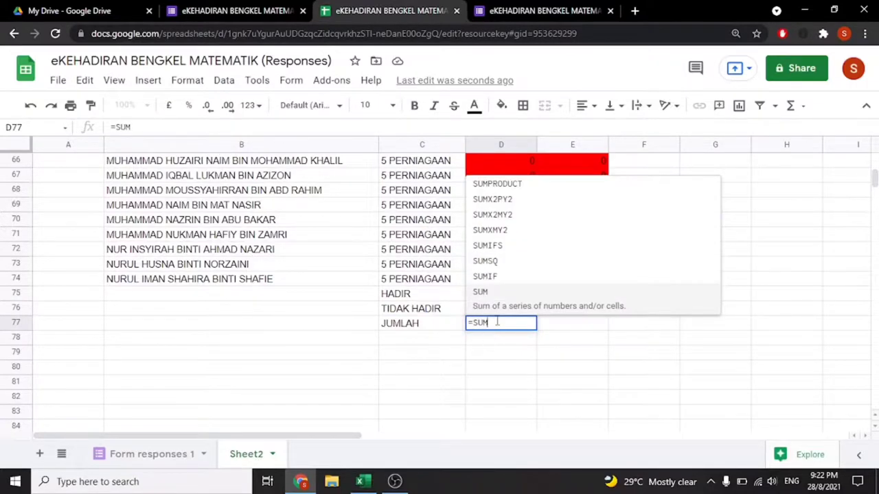
text(()
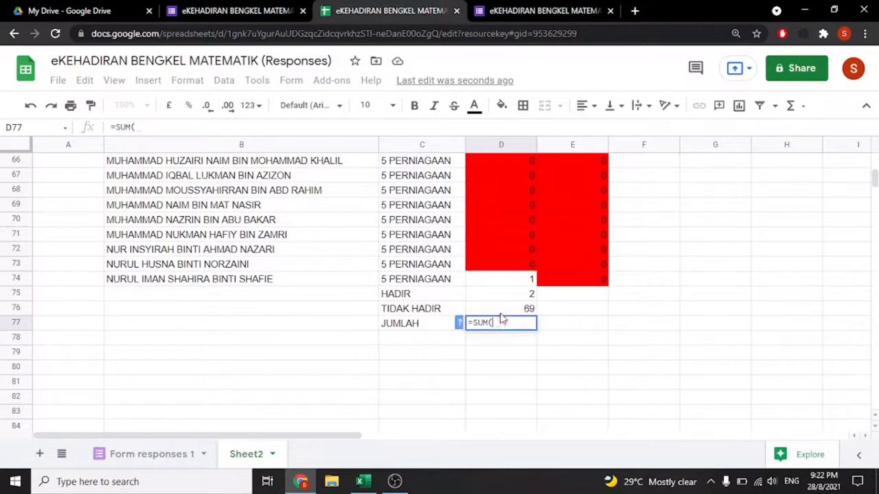
drag(504, 312, 502, 304)
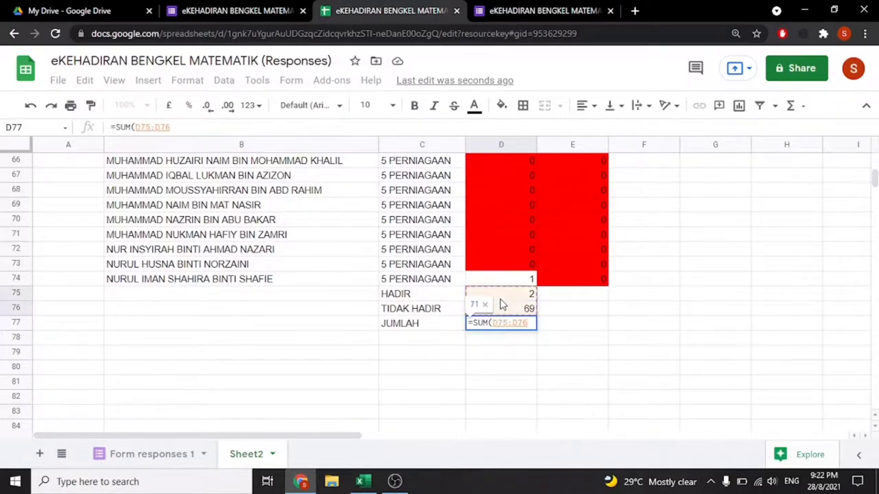
key(Return)
- Copy the HADIR, TIDAK HADIR and JUMLAH formulas into PETANG, giving 1, 70 and 71
click(502, 294)
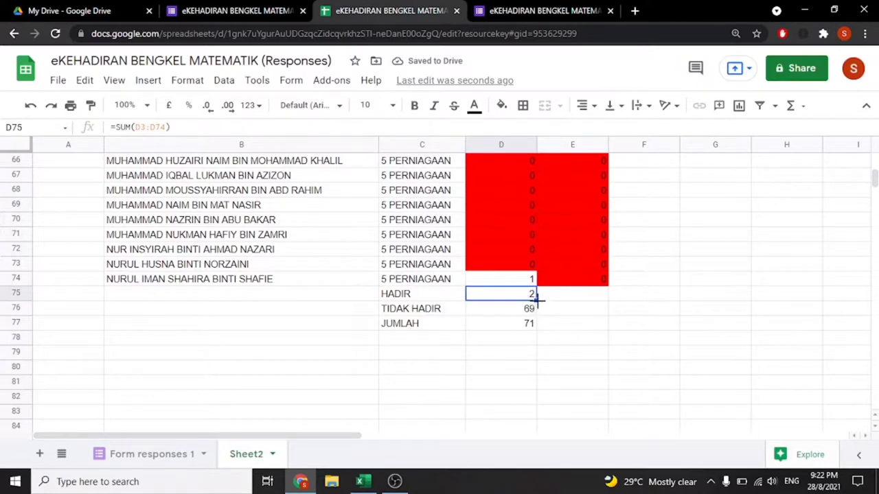
drag(536, 299, 593, 295)
click(525, 312)
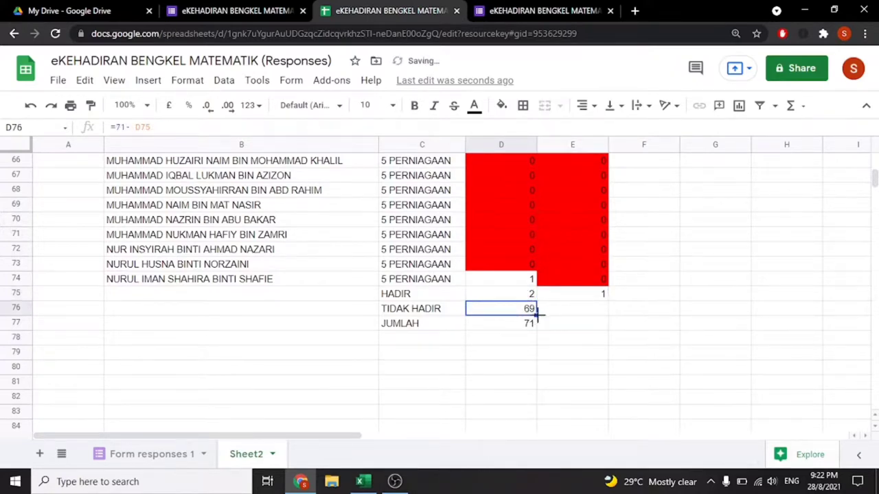
drag(538, 315, 589, 310)
click(530, 325)
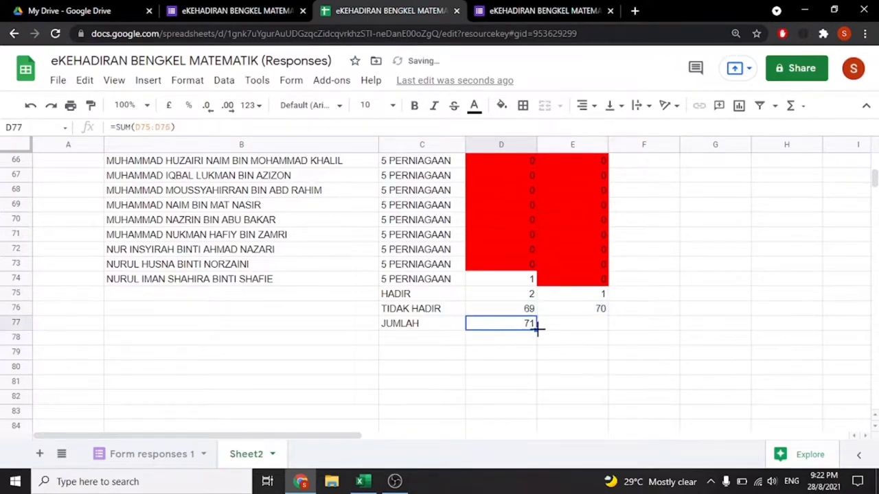
drag(538, 328, 594, 330)
click(575, 367)
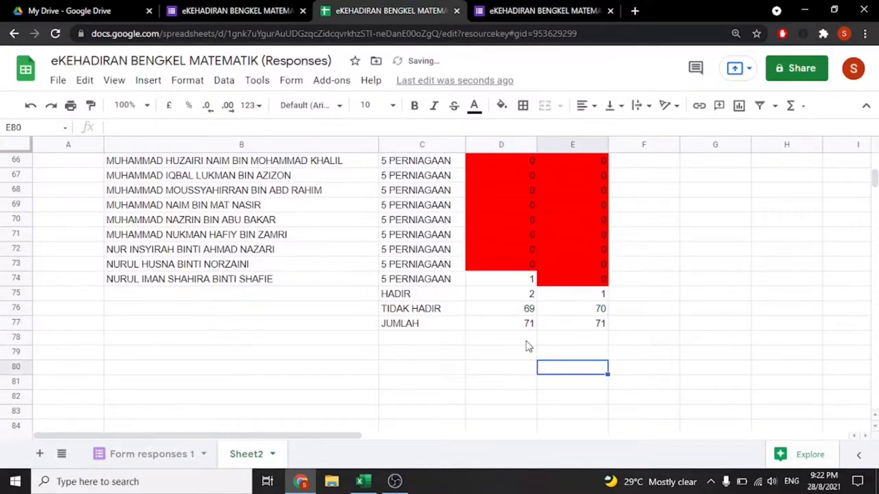
- Make the B2:E2 headers (NAMA, KELAS, PAGI, PETANG) bold and centre-aligned
scroll(527, 346, up, 10)
scroll(525, 342, up, 8)
scroll(525, 340, up, 2)
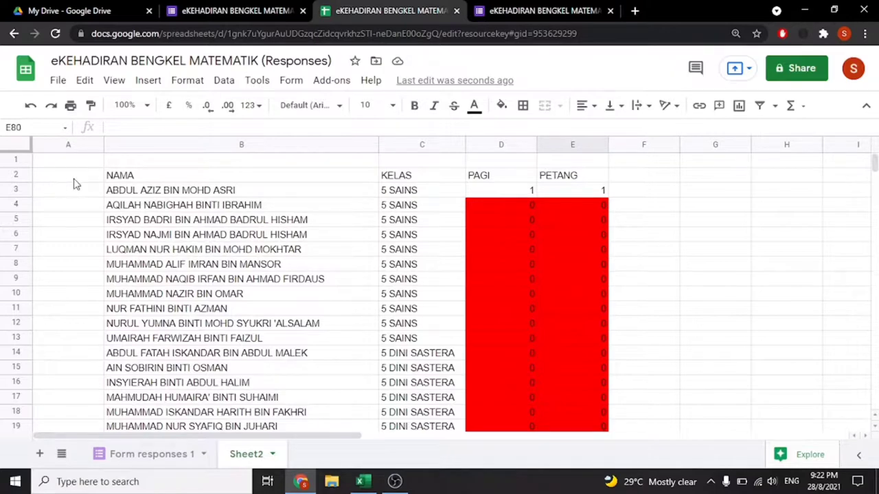
drag(108, 178, 572, 177)
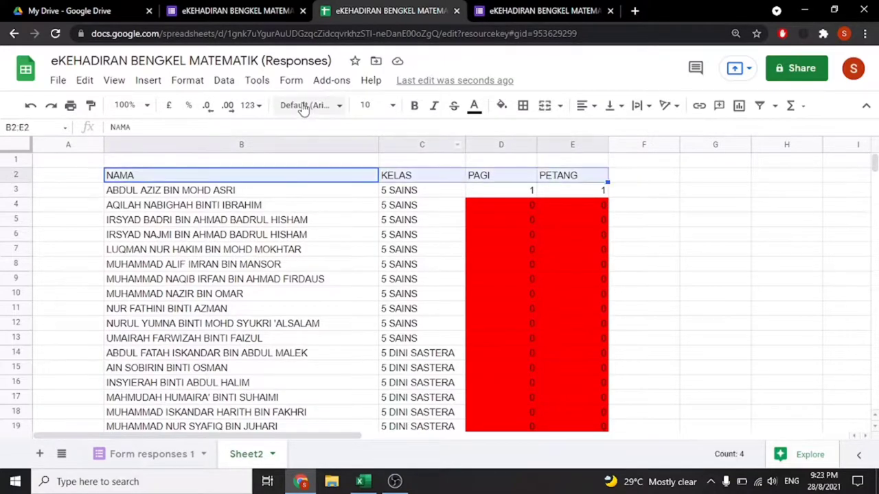
click(416, 106)
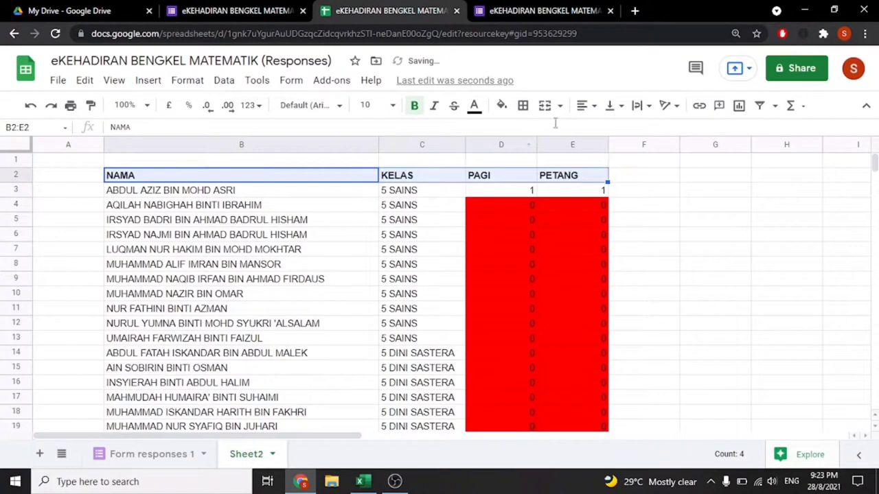
click(582, 106)
click(597, 126)
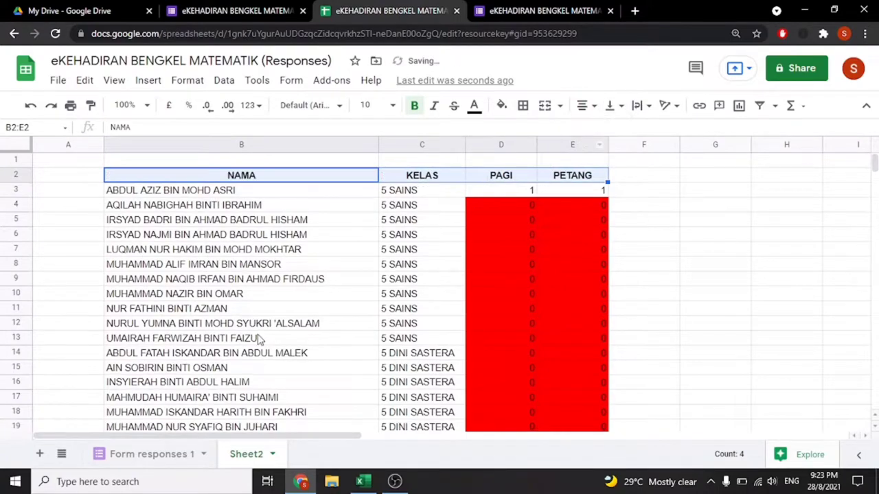
scroll(259, 339, down, 8)
scroll(259, 340, down, 5)
scroll(257, 337, up, 1)
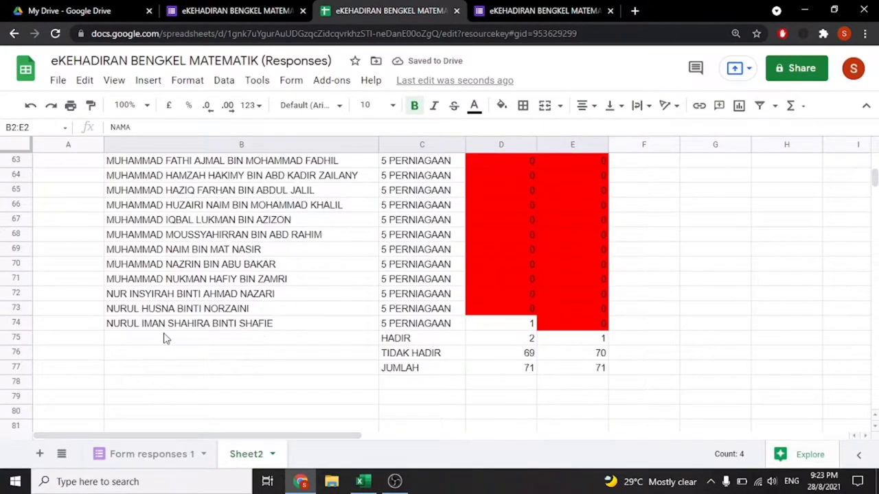
- Fill the whole HADIR row 75 with green
click(45, 338)
click(15, 338)
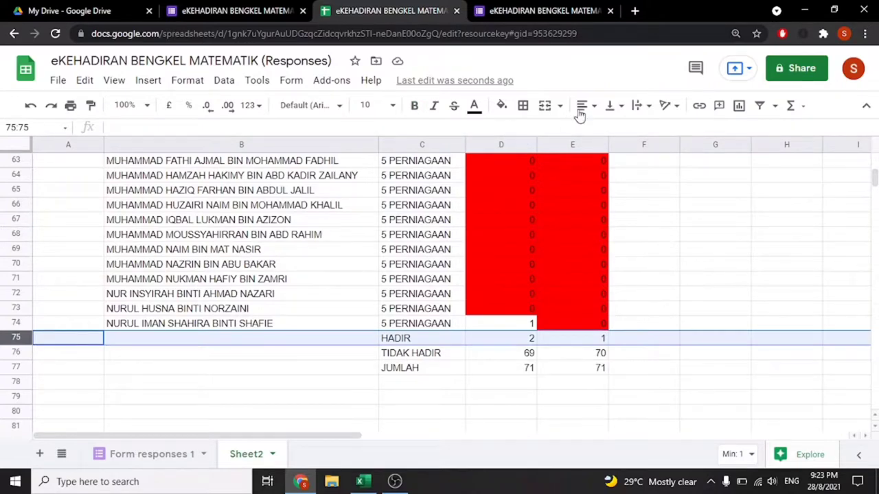
click(505, 109)
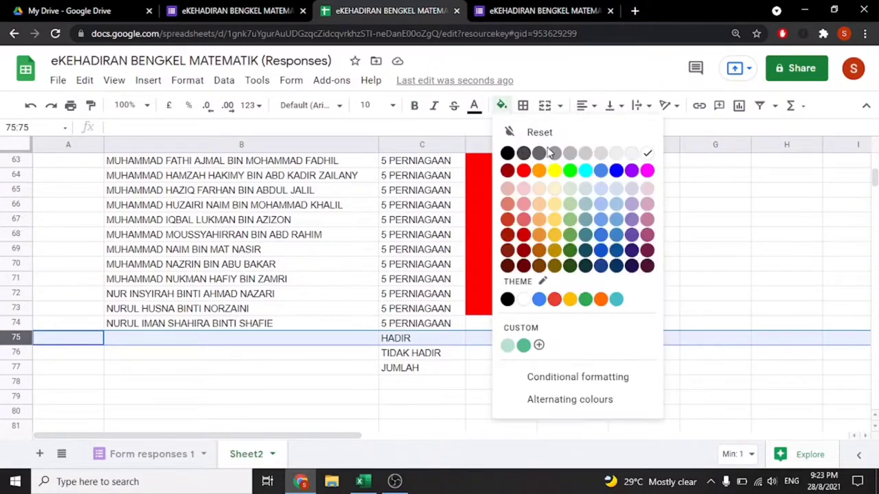
click(570, 171)
click(507, 383)
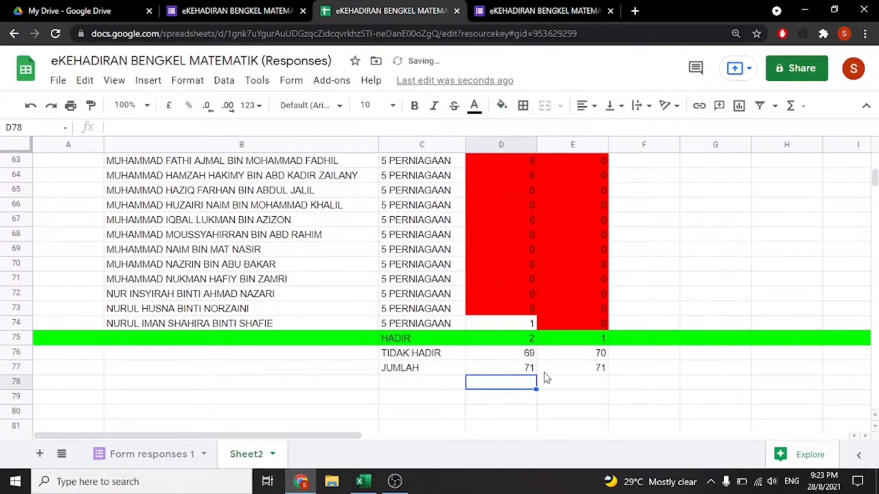
- Right-align the HADIR, TIDAK HADIR and JUMLAH labels in C75:C77
drag(405, 343, 402, 370)
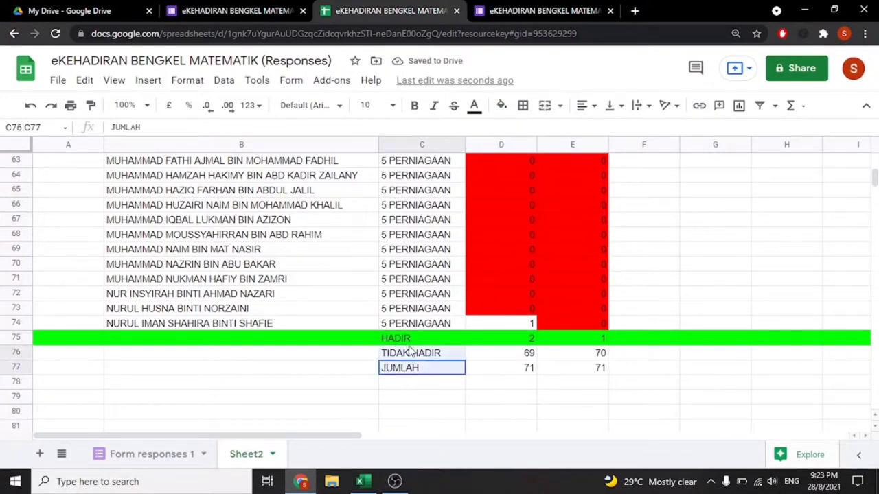
click(583, 105)
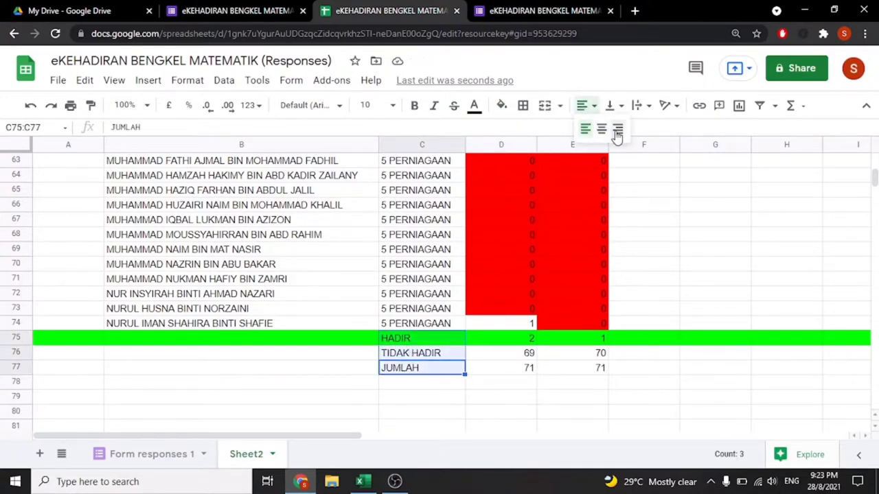
click(615, 130)
click(532, 382)
scroll(531, 379, up, 7)
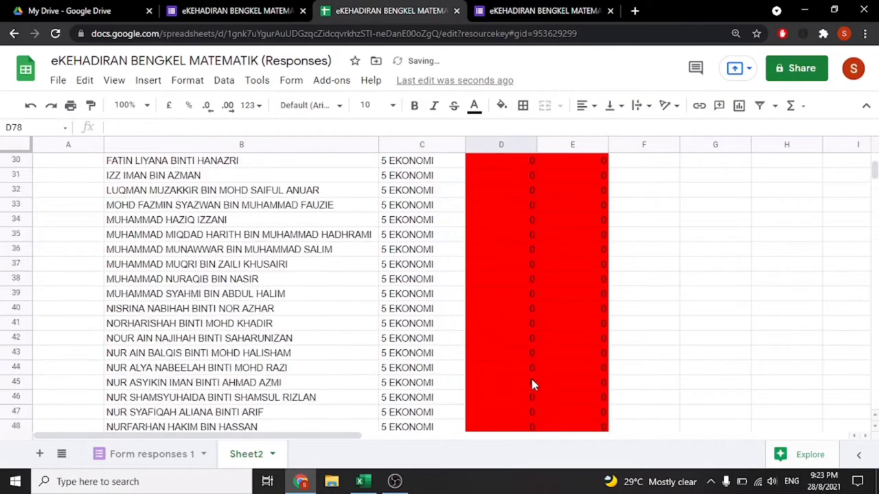
scroll(531, 379, up, 3)
scroll(531, 379, up, 3)
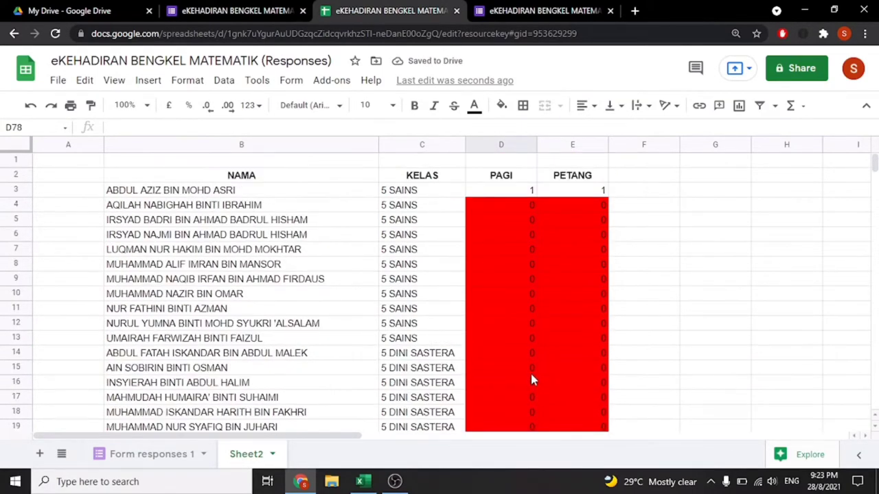